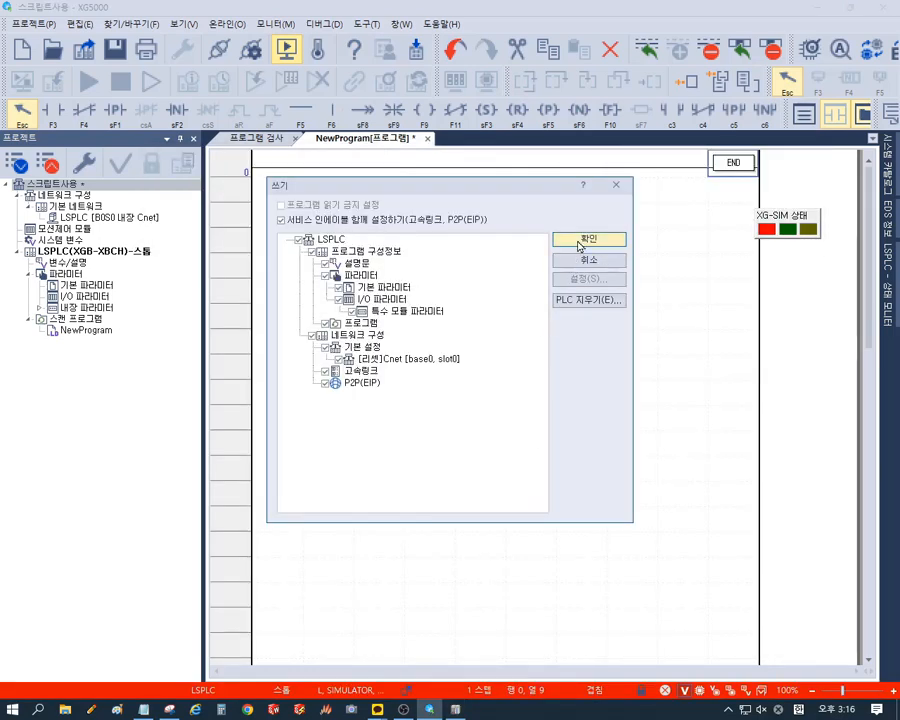
# - Write the program, parameters and network configuration to the simulated PLC and acknowledge the completion message
pyautogui.click(604, 237)
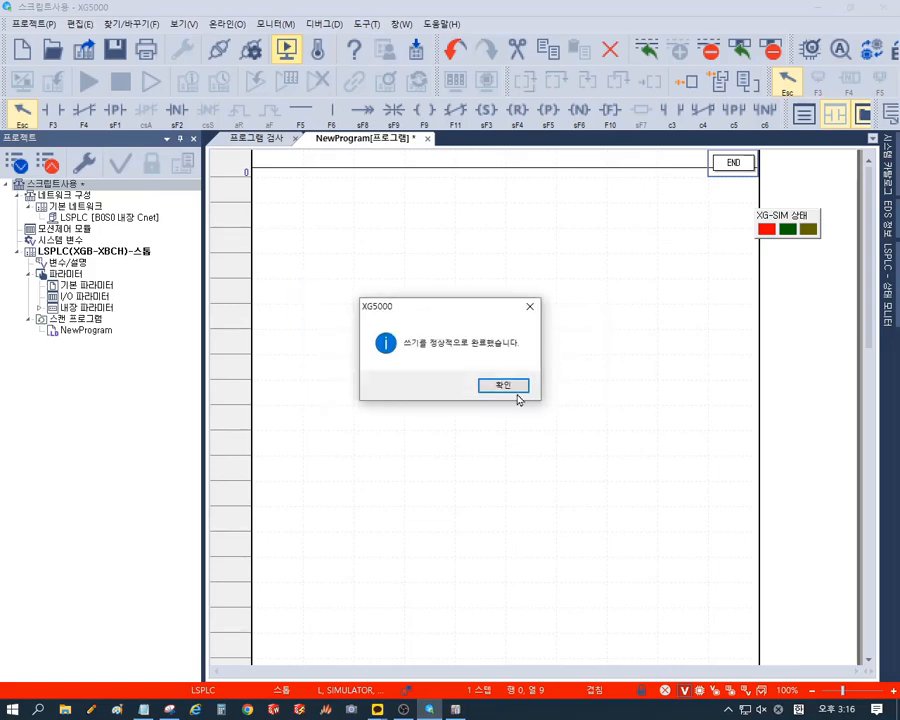
pyautogui.click(516, 394)
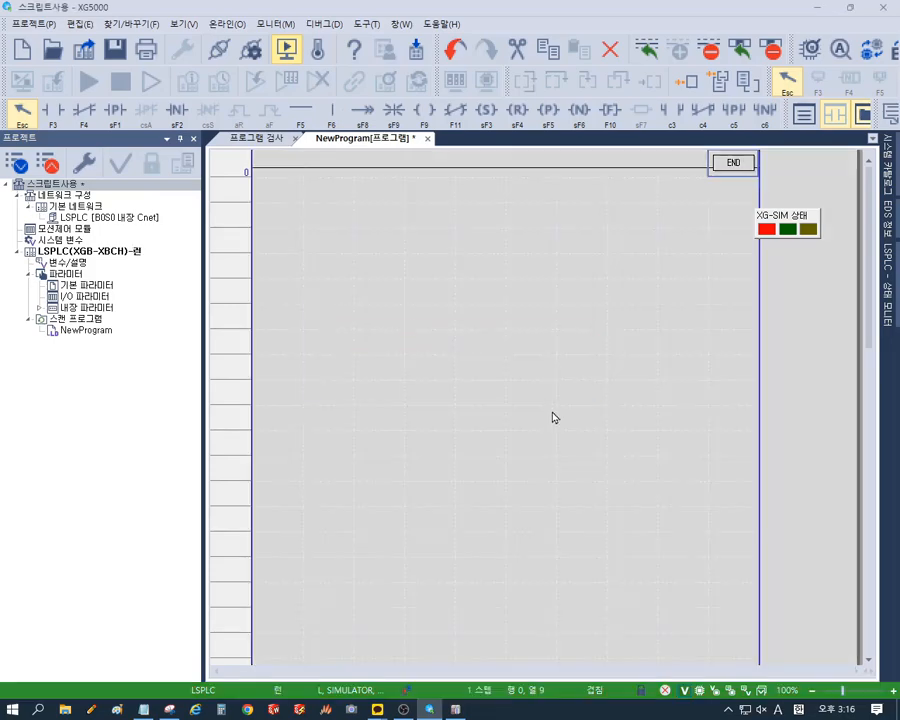
# - Minimise XG5000, launch XP-Builder 3.90 and start creating a new project
pyautogui.click(822, 10)
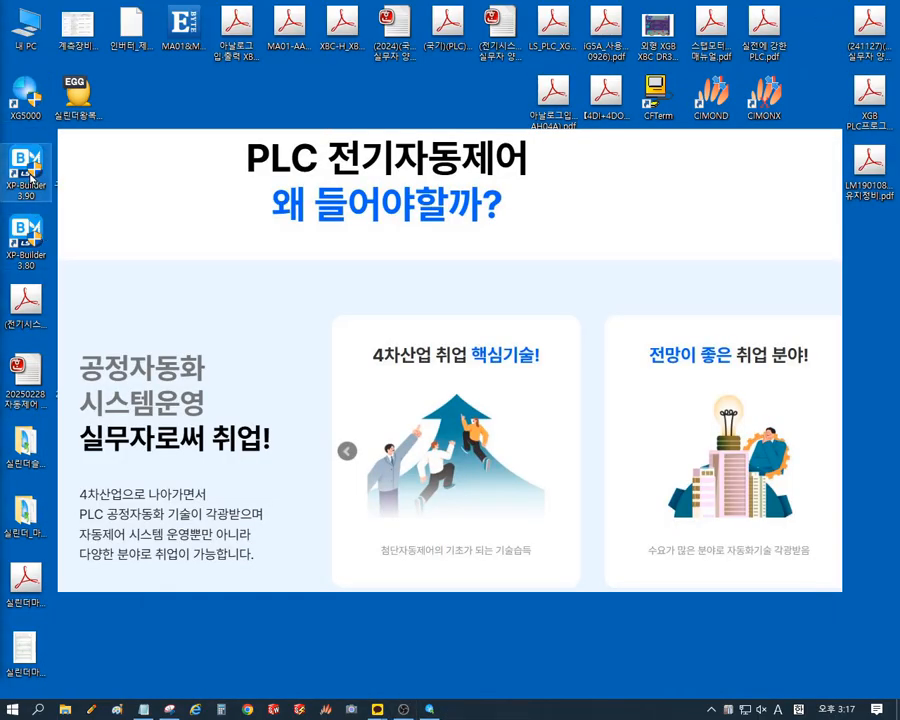
pyautogui.doubleClick(28, 172)
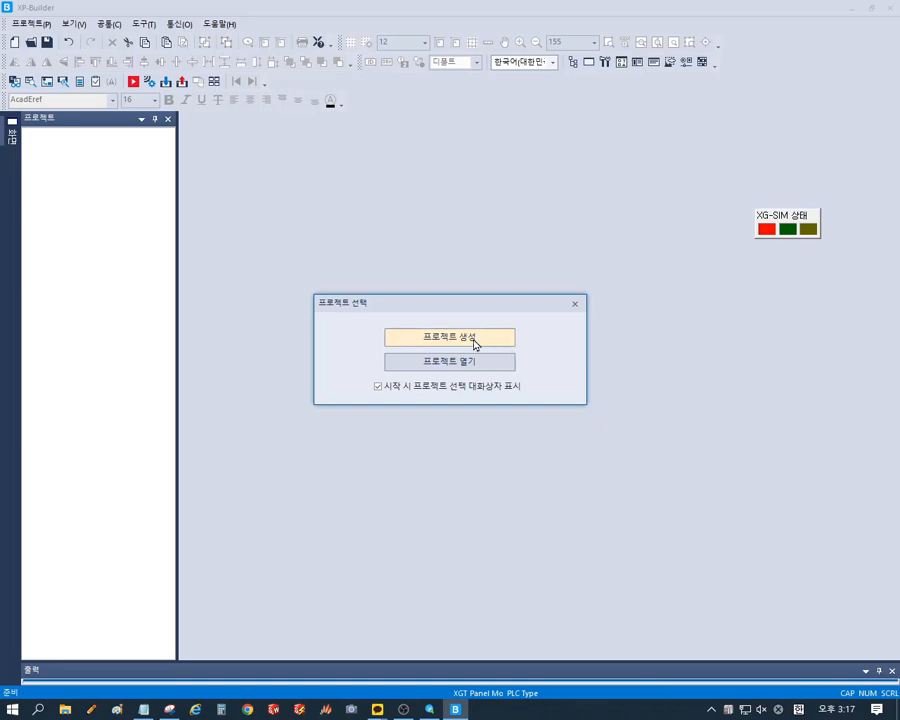
pyautogui.click(474, 340)
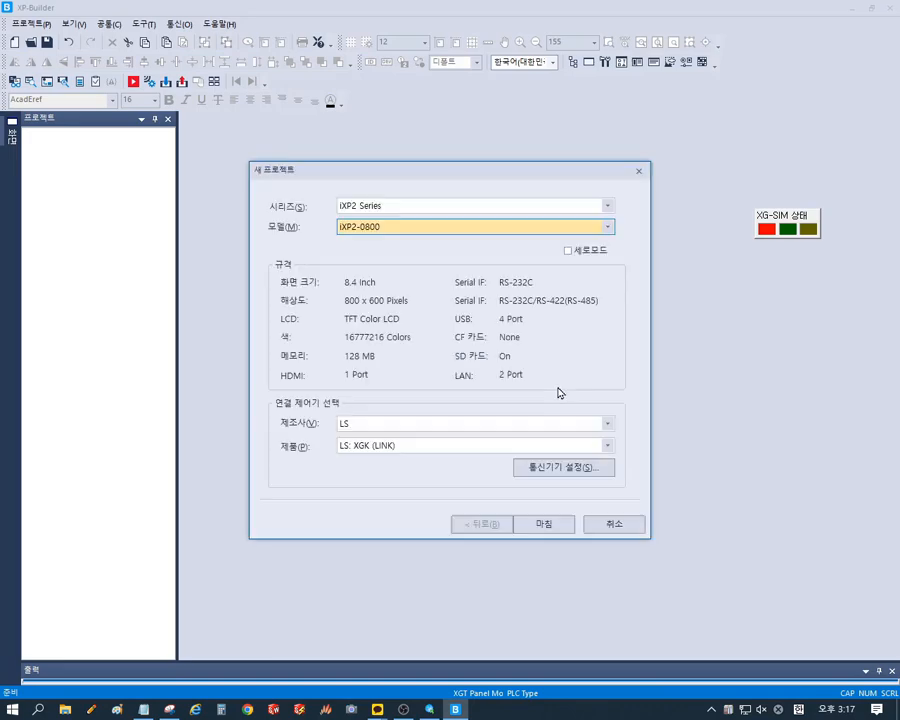
# - Set the new project to the eXP2 Series, model eXP2-0700, with LS: XGB (LINK) as the connected controller
pyautogui.click(403, 209)
pyautogui.click(361, 261)
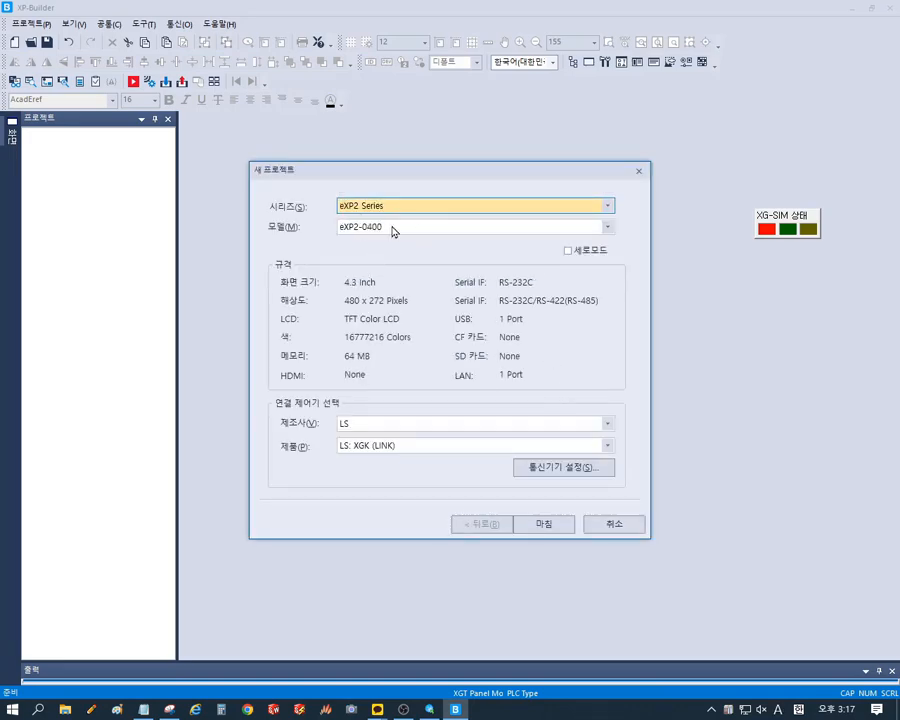
pyautogui.click(393, 231)
pyautogui.click(388, 274)
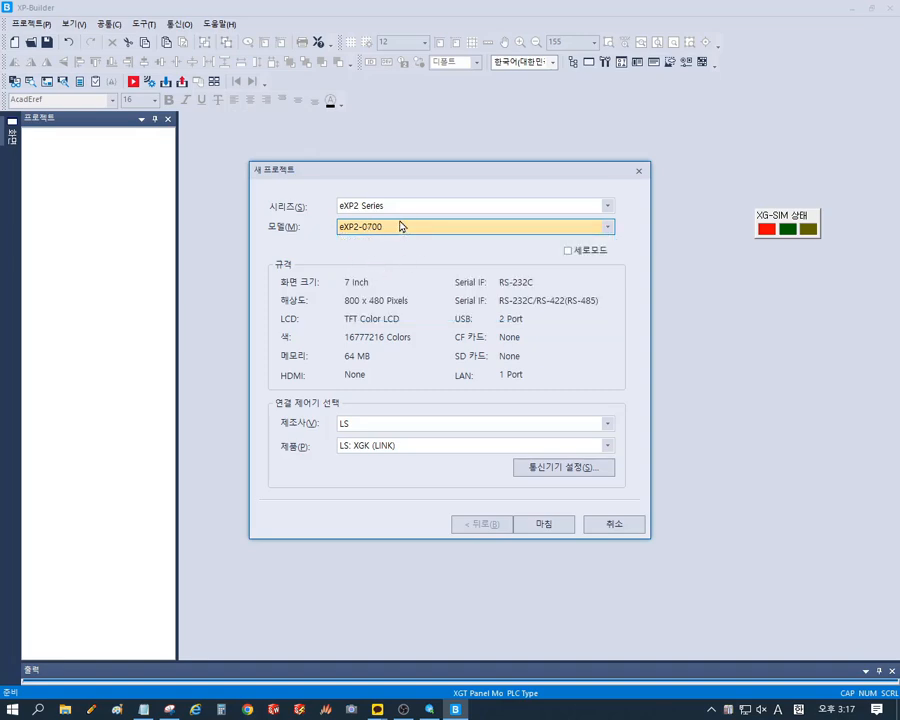
pyautogui.click(450, 447)
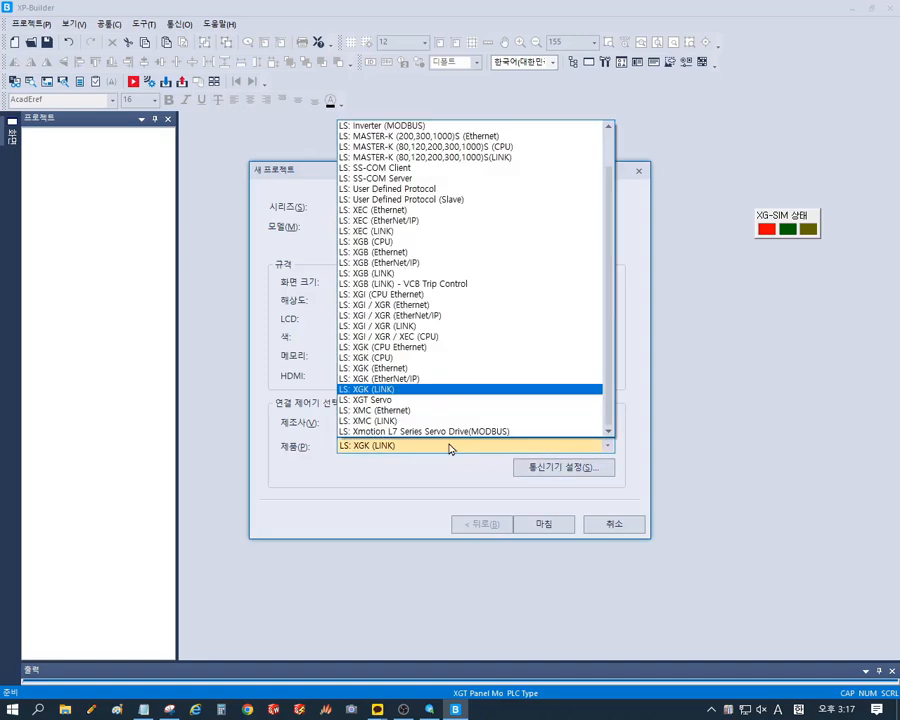
pyautogui.click(371, 273)
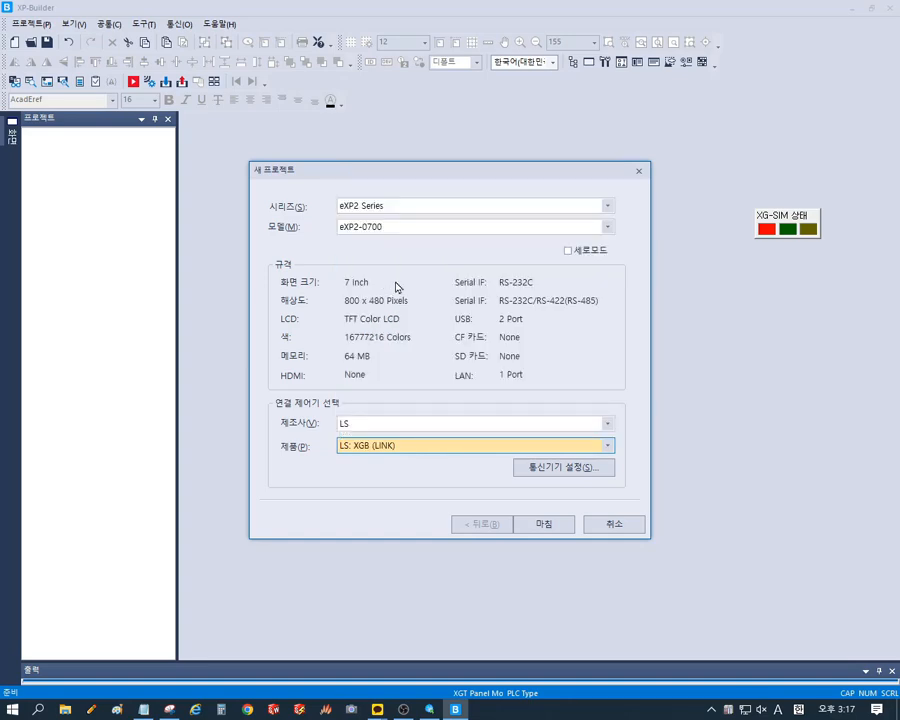
# - Open the new project's communication settings, enable use of the PLC simulator and accept the project properties
pyautogui.click(562, 477)
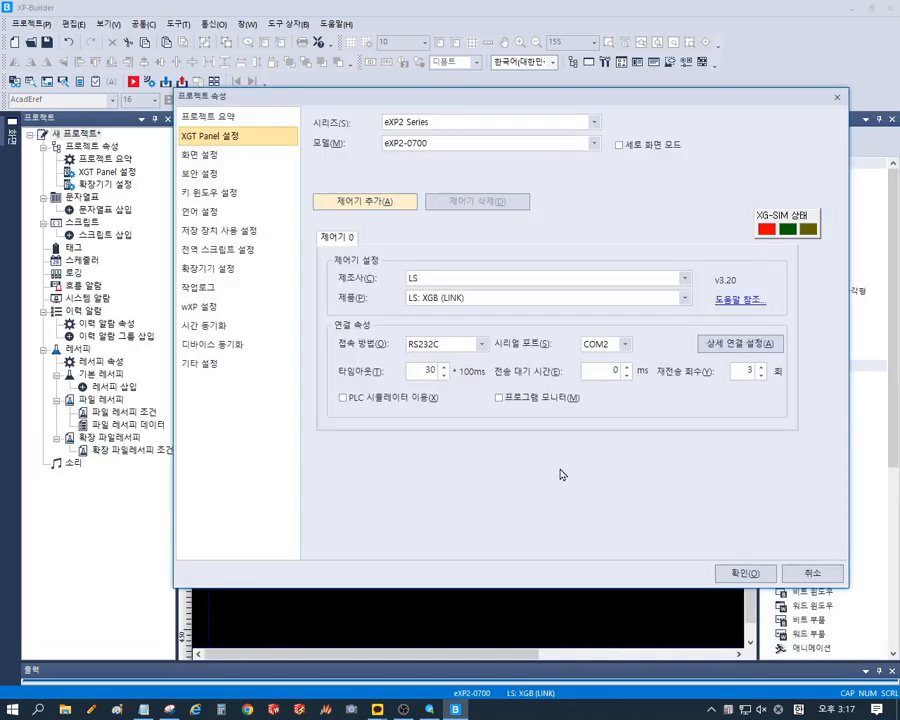
pyautogui.click(368, 397)
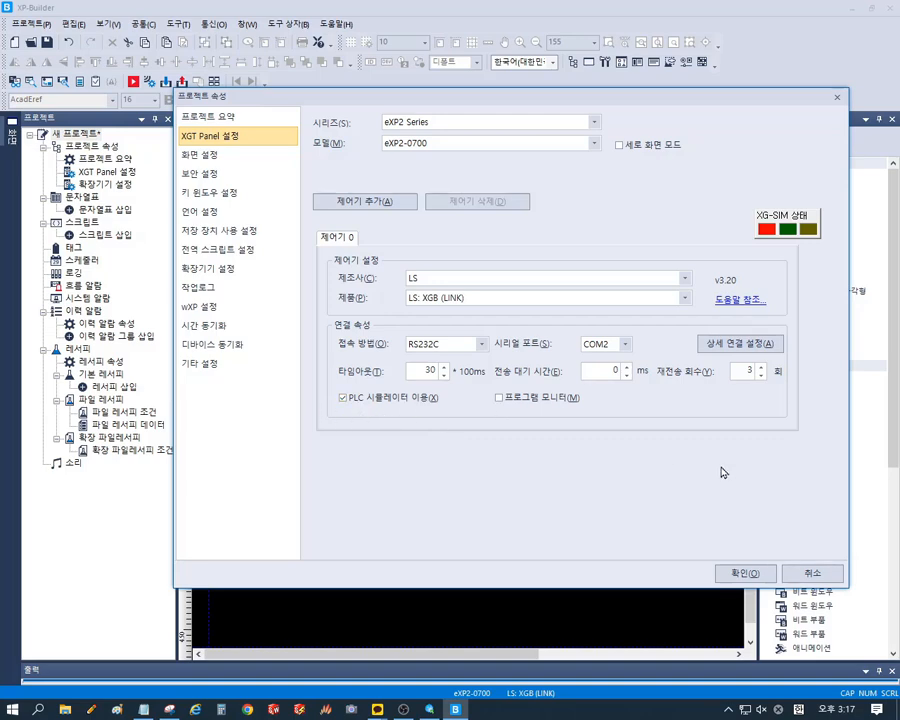
pyautogui.click(741, 573)
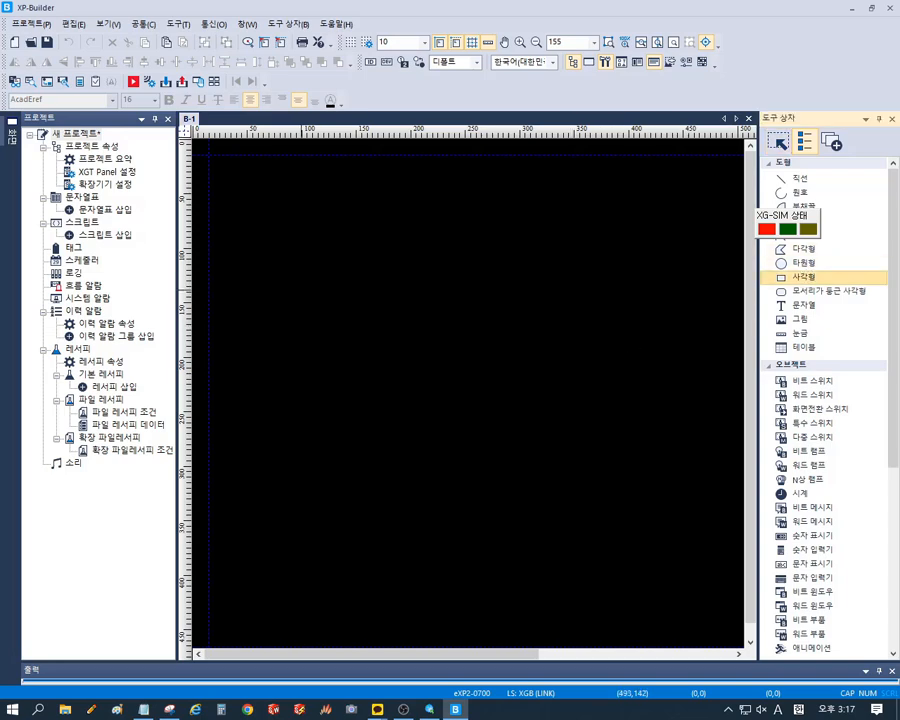
# - Draw a cylinder body rectangle about 178 by 72 pixels in the screen's upper left area and fill it with a wood texture
pyautogui.keyDown('ctrl'); pyautogui.scroll(-4, 468, 393); pyautogui.keyUp('ctrl')
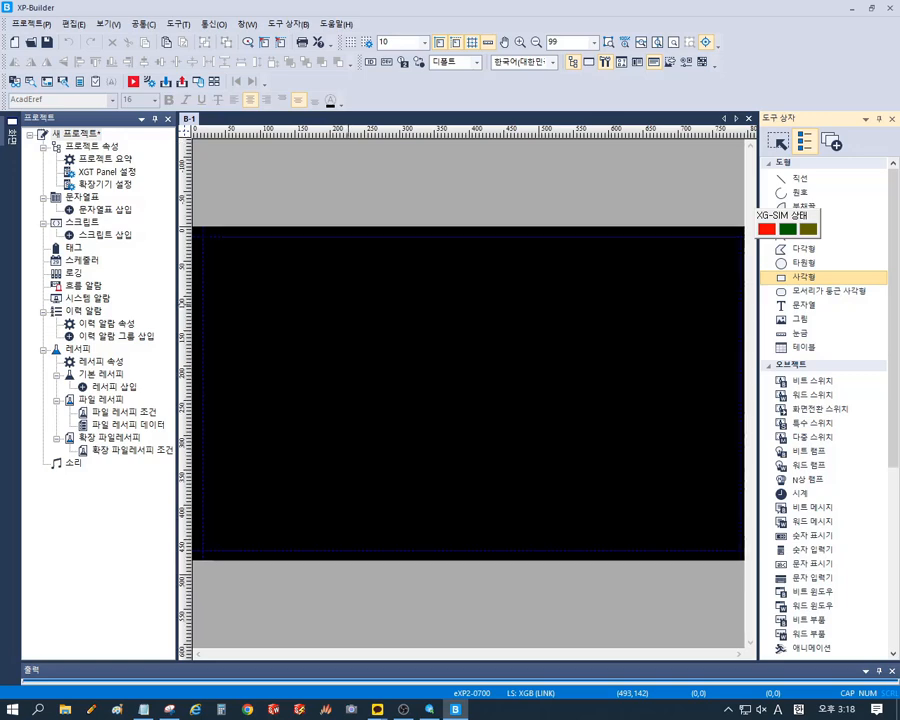
pyautogui.keyDown('ctrl'); pyautogui.scroll(1, 468, 393); pyautogui.keyUp('ctrl')
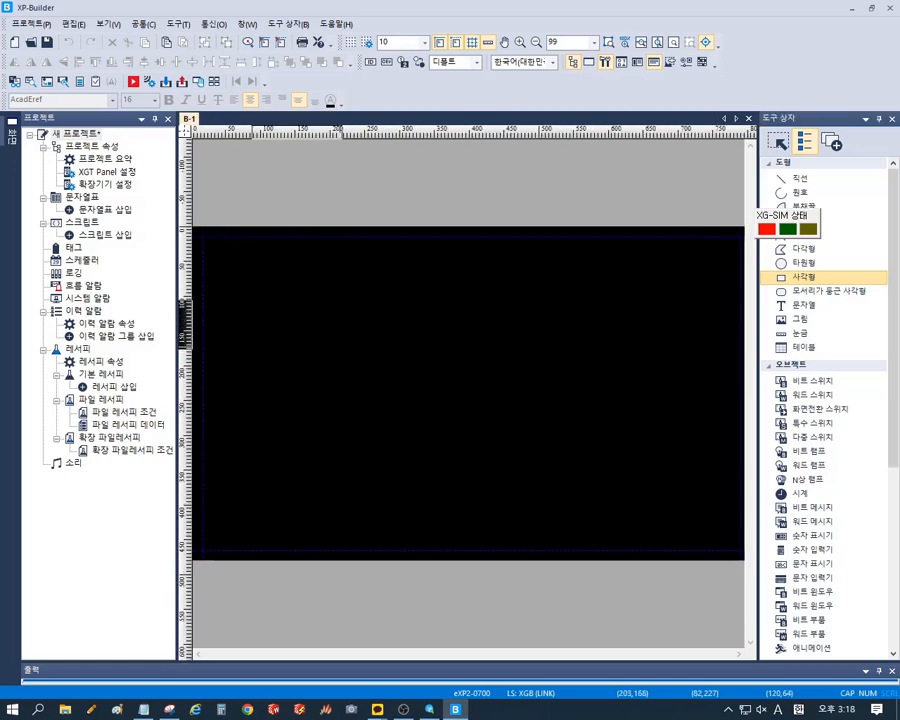
pyautogui.moveTo(250, 297); pyautogui.dragTo(403, 360)
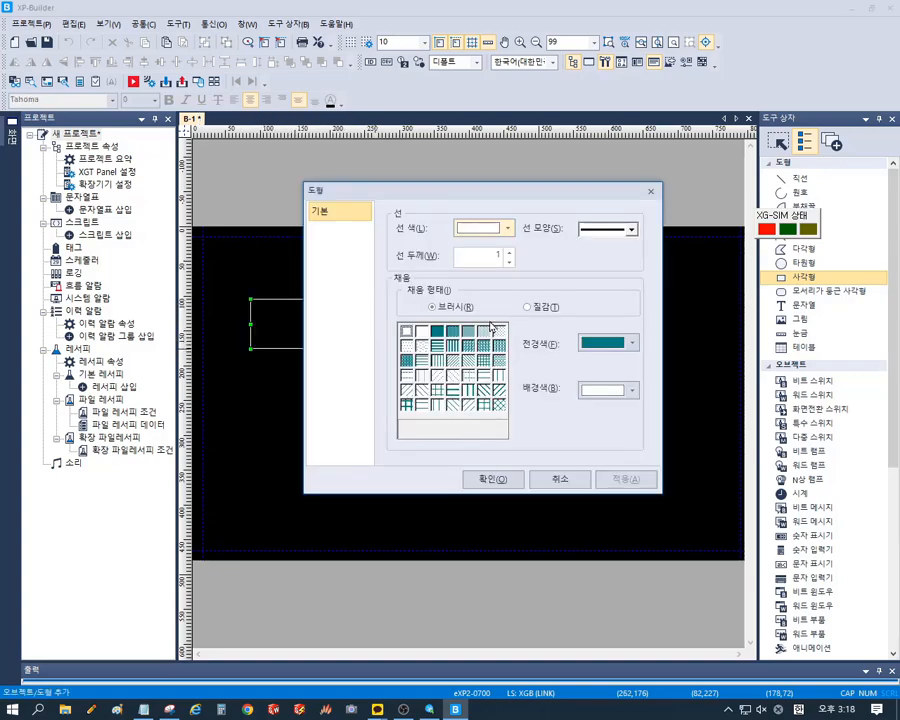
pyautogui.click(542, 308)
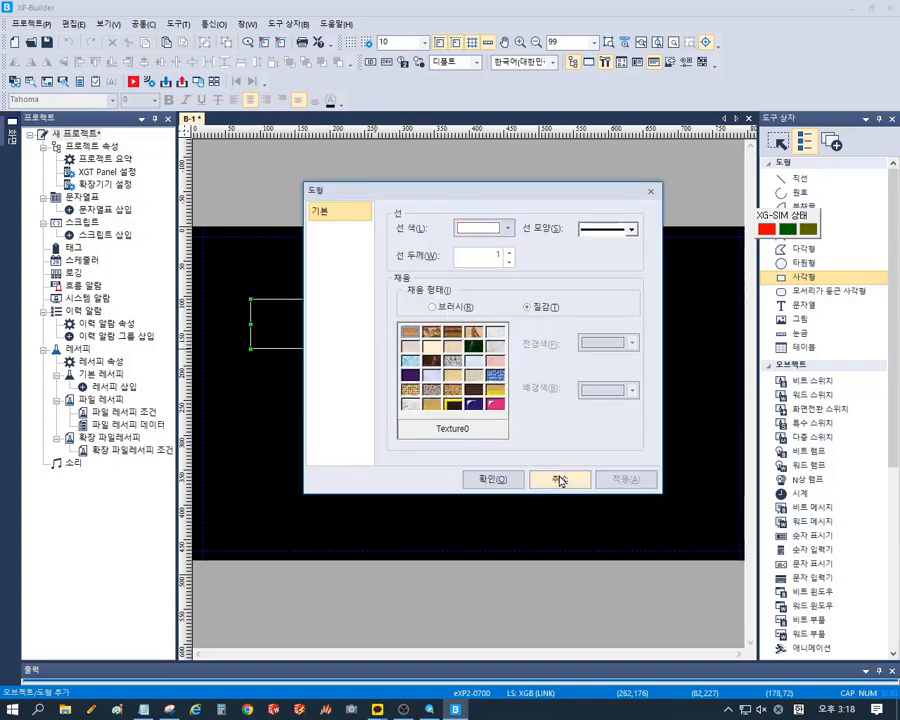
pyautogui.click(560, 480)
pyautogui.click(544, 410)
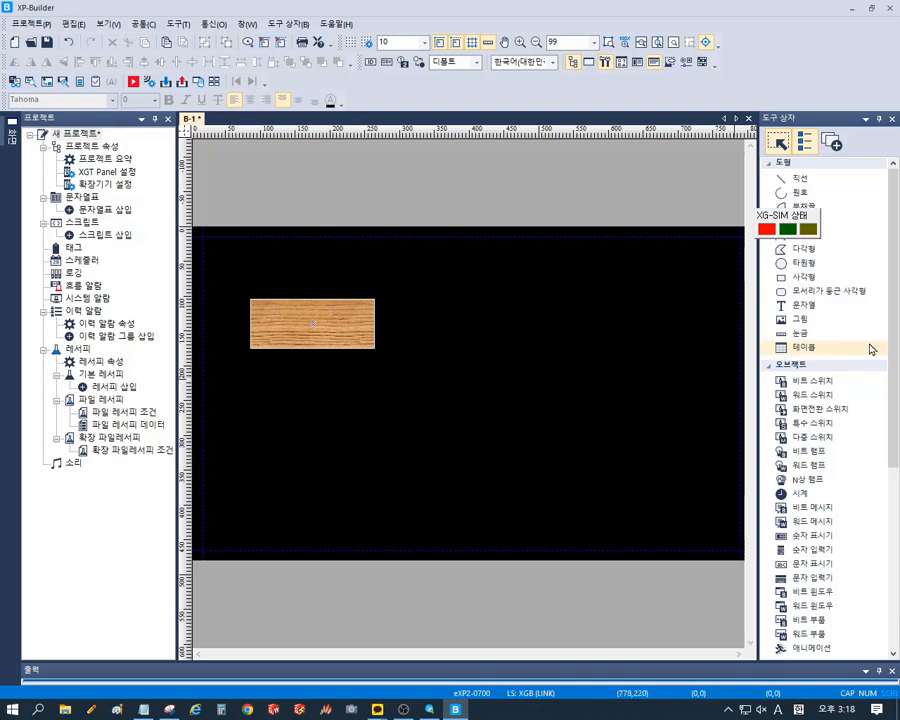
# - Draw a piston rectangle about 30 by 71 pixels near the left end of the wooden body with a solid teal brush fill
pyautogui.click(803, 276)
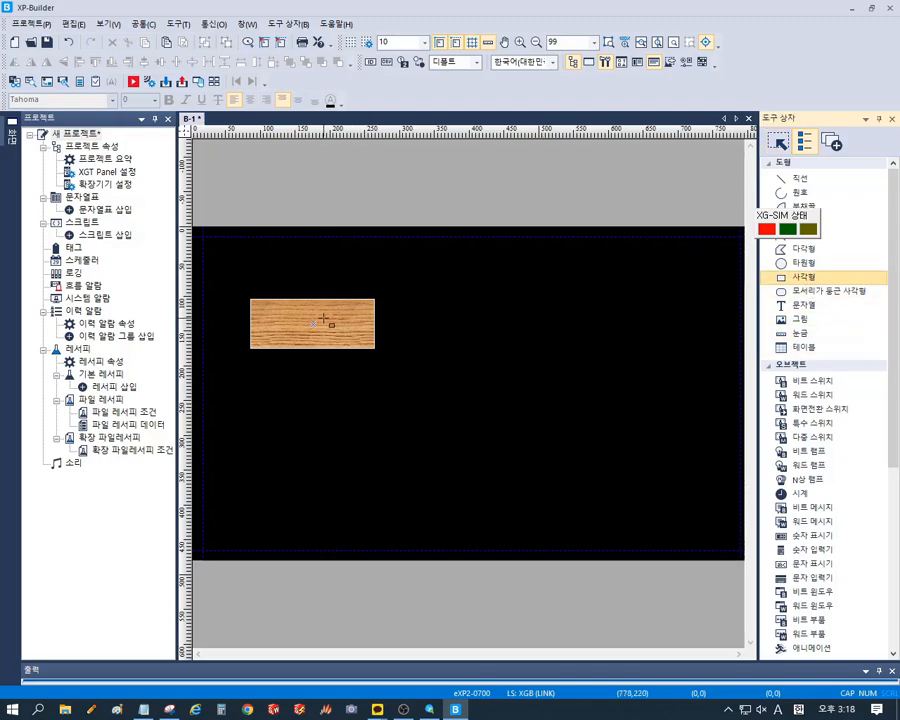
pyautogui.moveTo(265, 301); pyautogui.dragTo(287, 351)
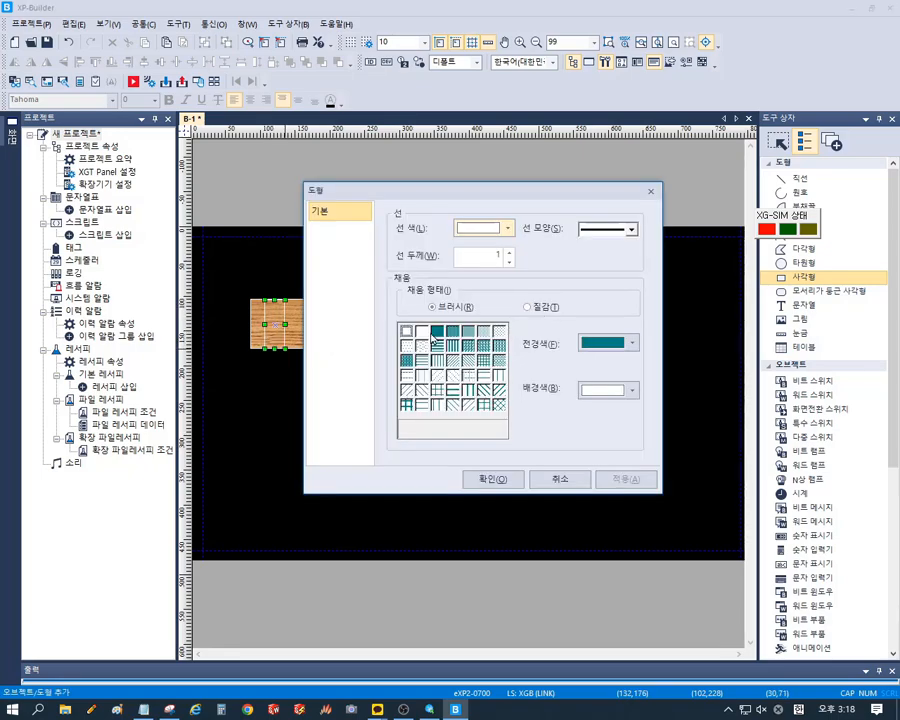
pyautogui.click(437, 331)
pyautogui.click(503, 480)
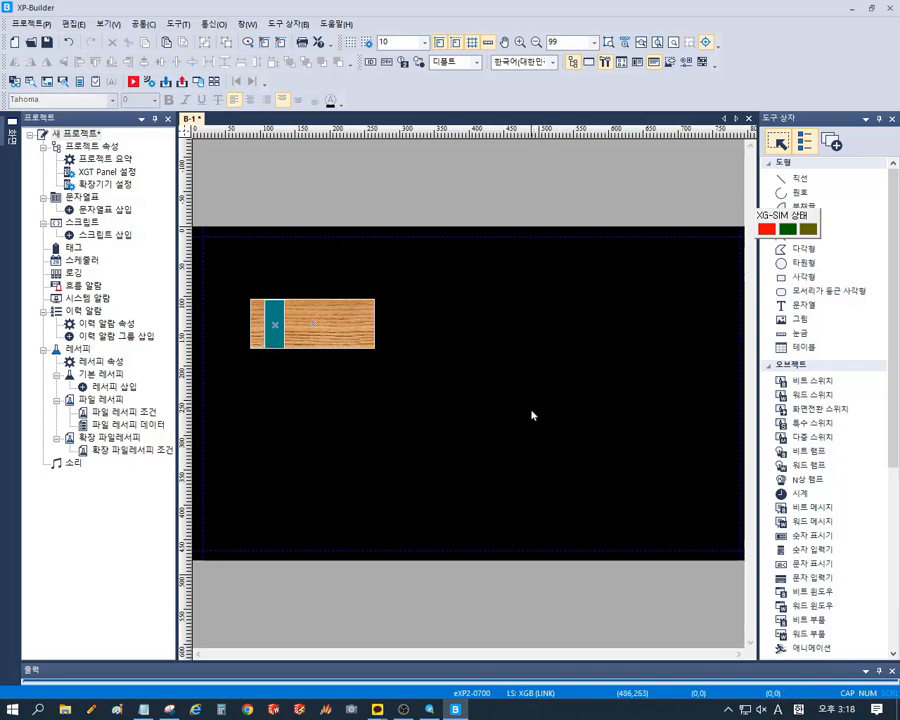
# - Draw a solid teal rod rectangle about 208 by 19 pixels from the piston's right edge out beyond the wooden body
pyautogui.click(795, 276)
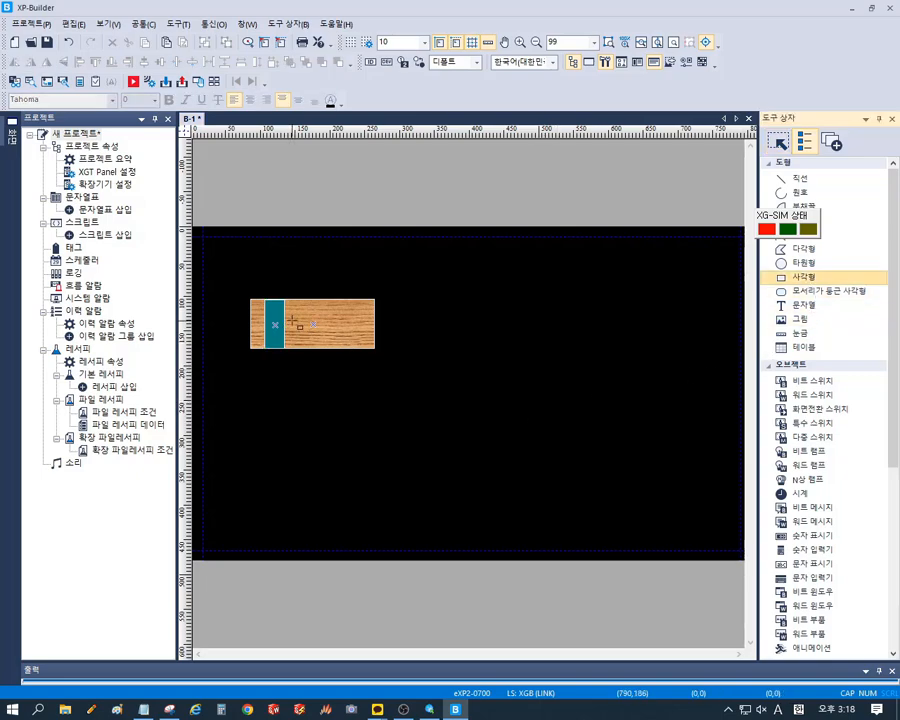
pyautogui.moveTo(285, 317); pyautogui.dragTo(429, 332)
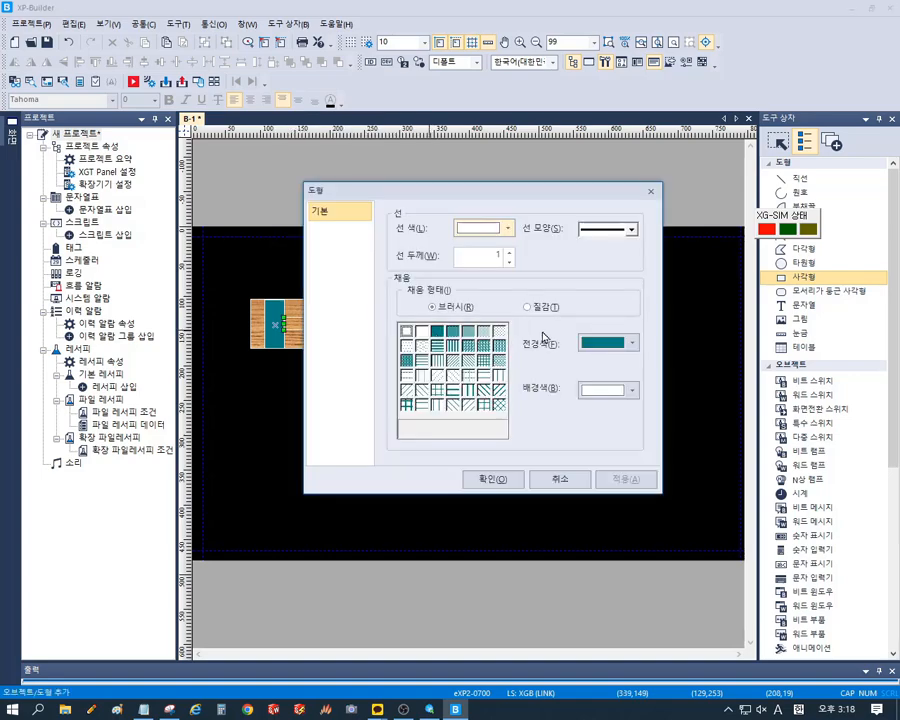
pyautogui.click(490, 478)
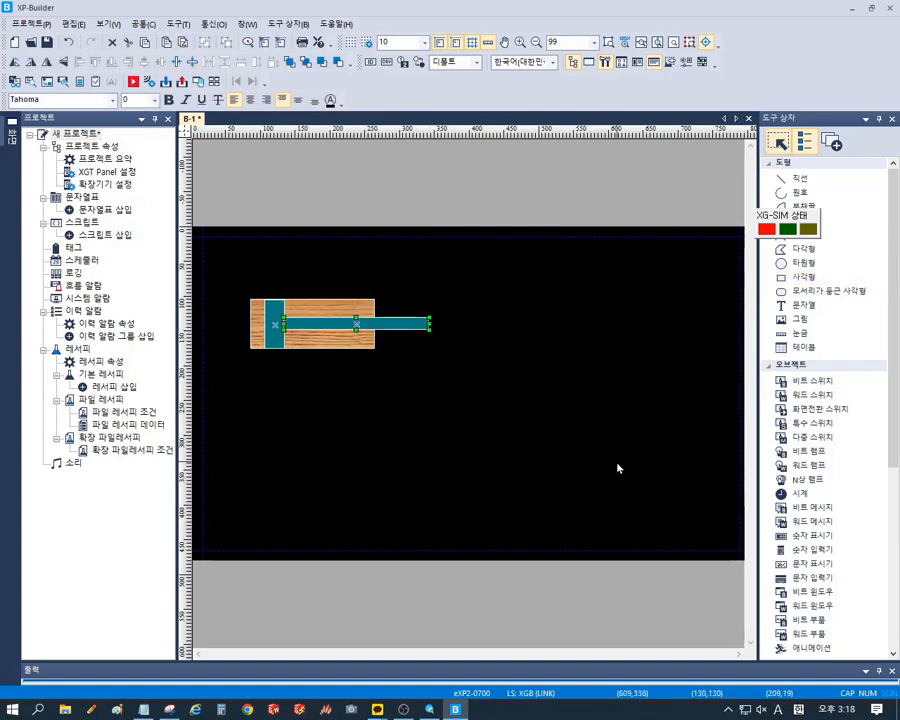
# - Draw a rounded rectangle about 26 by 54 pixels at the rod's outer end with a solid teal brush fill
pyautogui.click(801, 277)
pyautogui.click(801, 292)
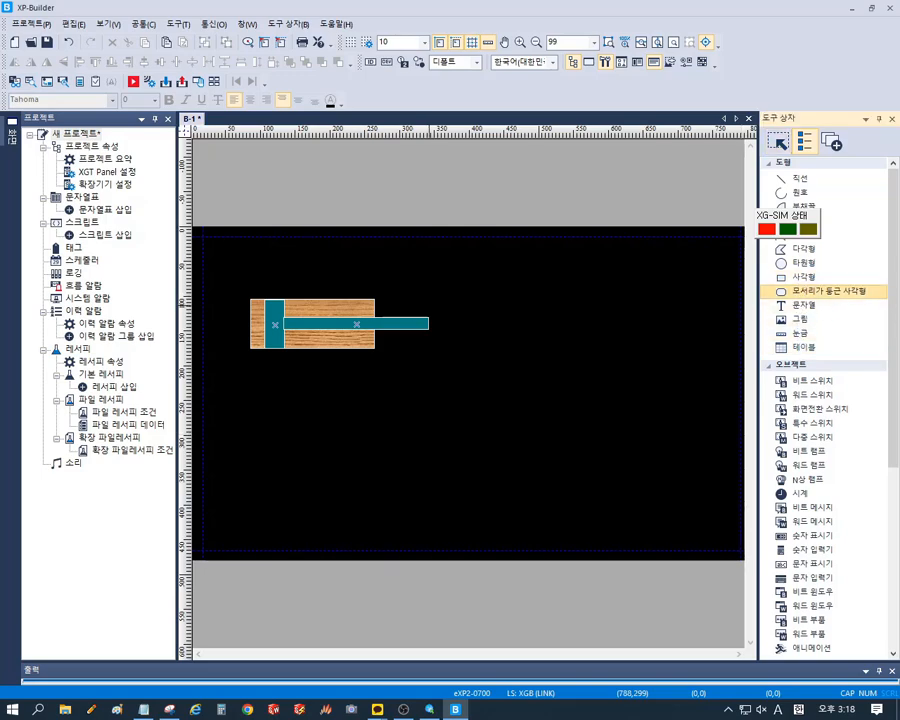
pyautogui.moveTo(431, 305); pyautogui.dragTo(447, 343)
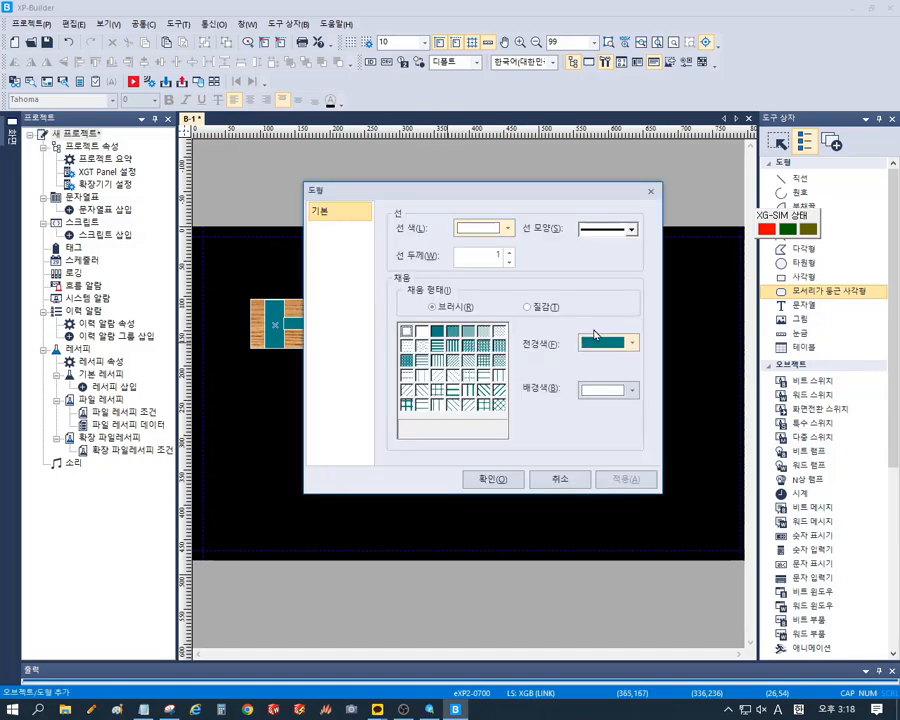
pyautogui.click(439, 332)
pyautogui.click(518, 478)
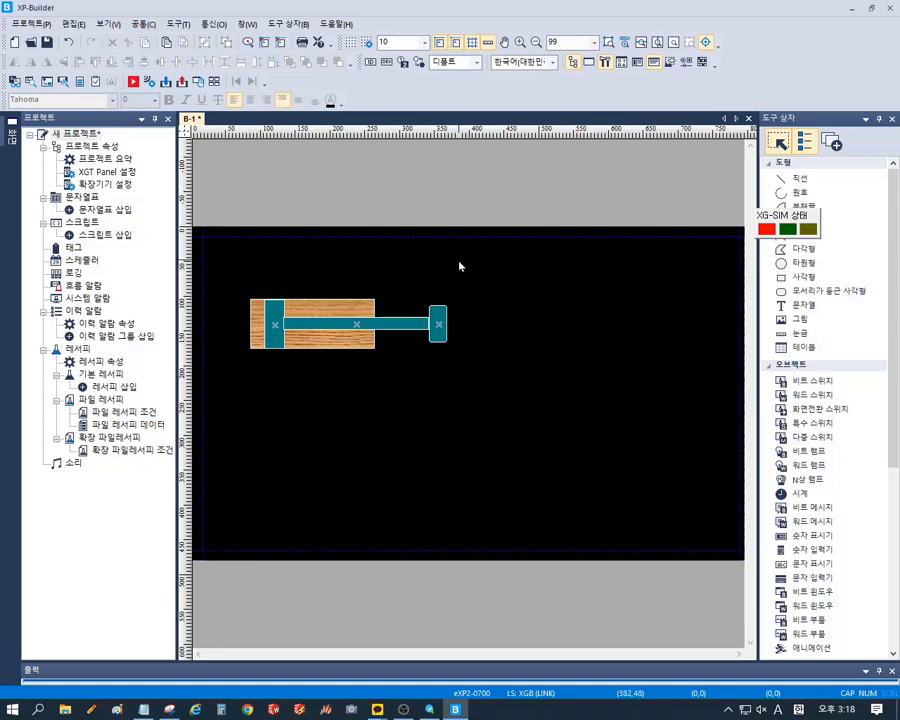
# - Select all the cylinder shapes and align them with 가운데 맞춤 so their horizontal centre lines match
pyautogui.moveTo(524, 394); pyautogui.dragTo(234, 264)
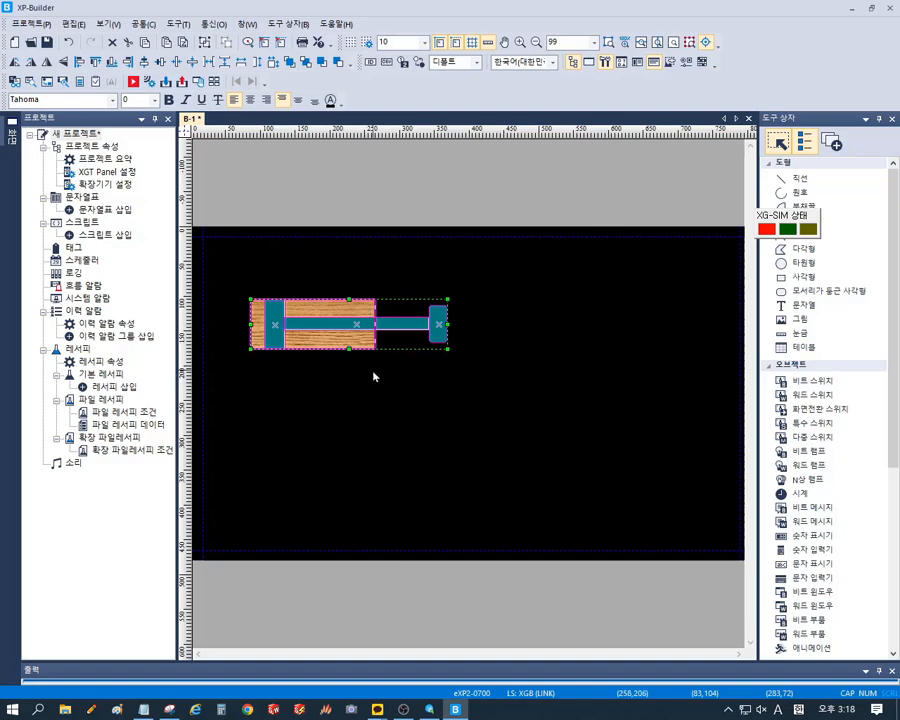
pyautogui.click(176, 24)
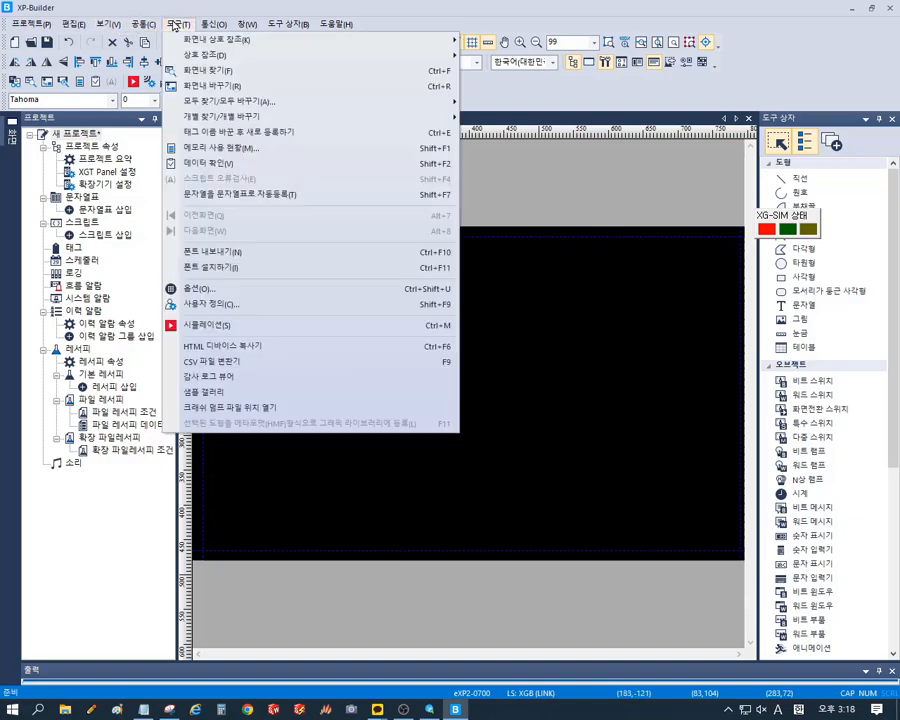
pyautogui.moveTo(134, 27)
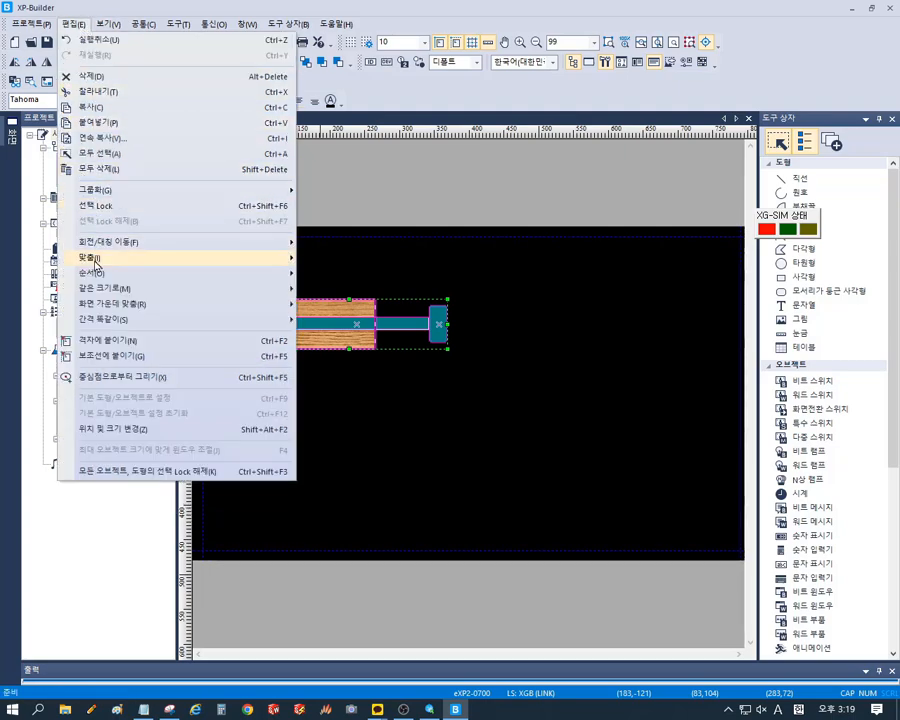
pyautogui.moveTo(96, 260)
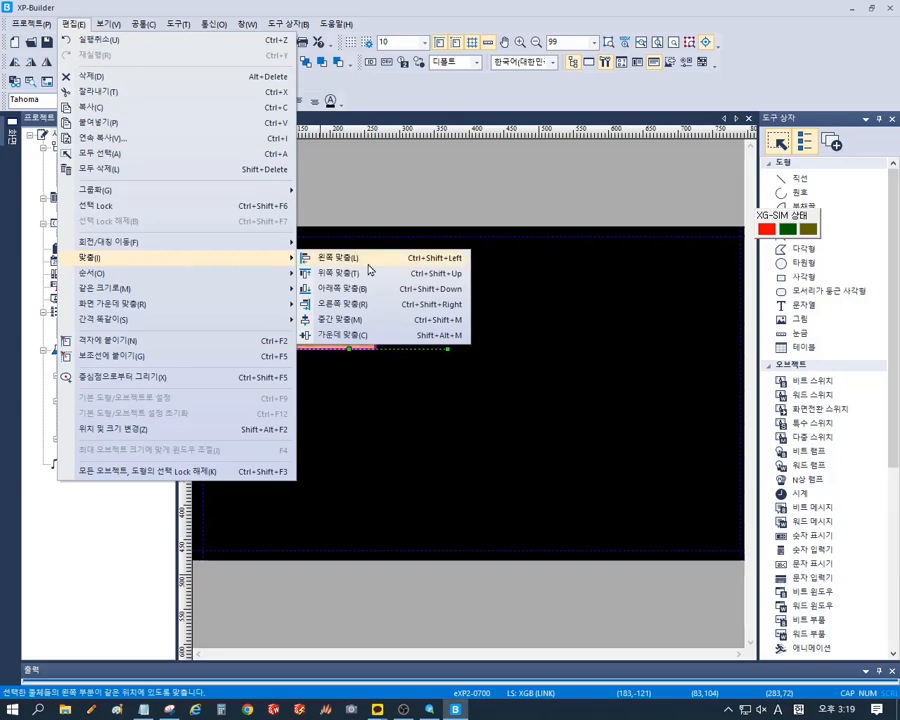
pyautogui.click(346, 336)
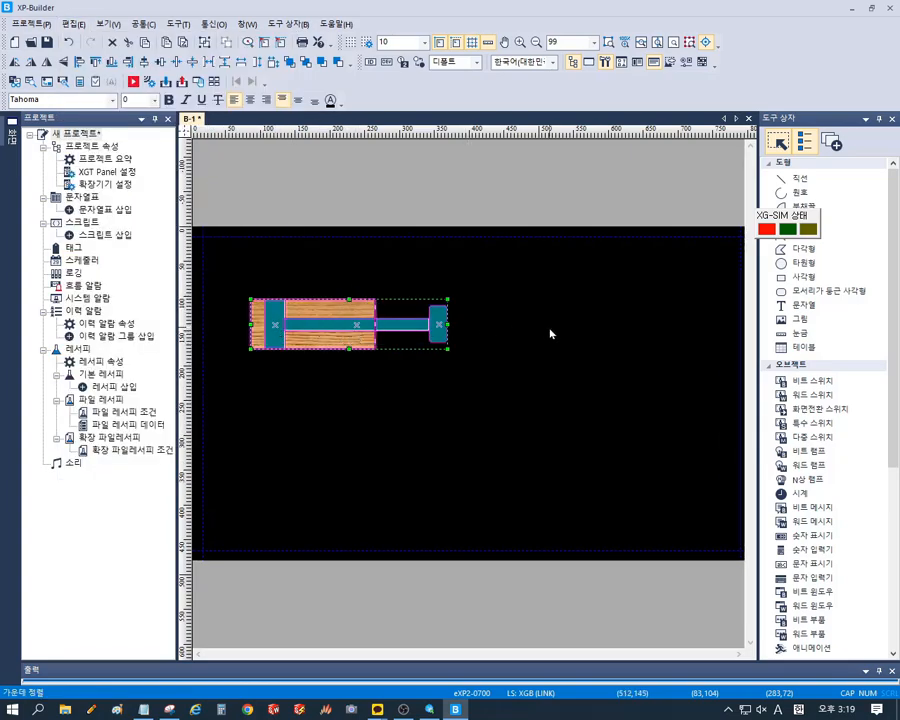
pyautogui.click(570, 360)
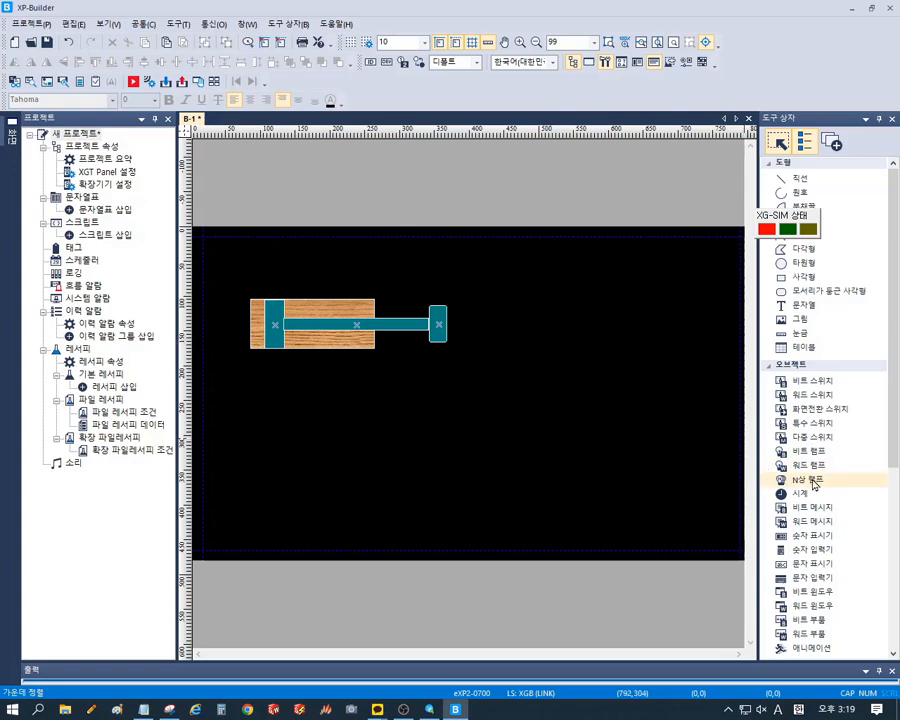
# - Place a 비트 부품 with 직선 movement along the wooden body's upper edge, about 121 pixels from the piston's upper-left corner
pyautogui.scroll(-3, 849, 517)
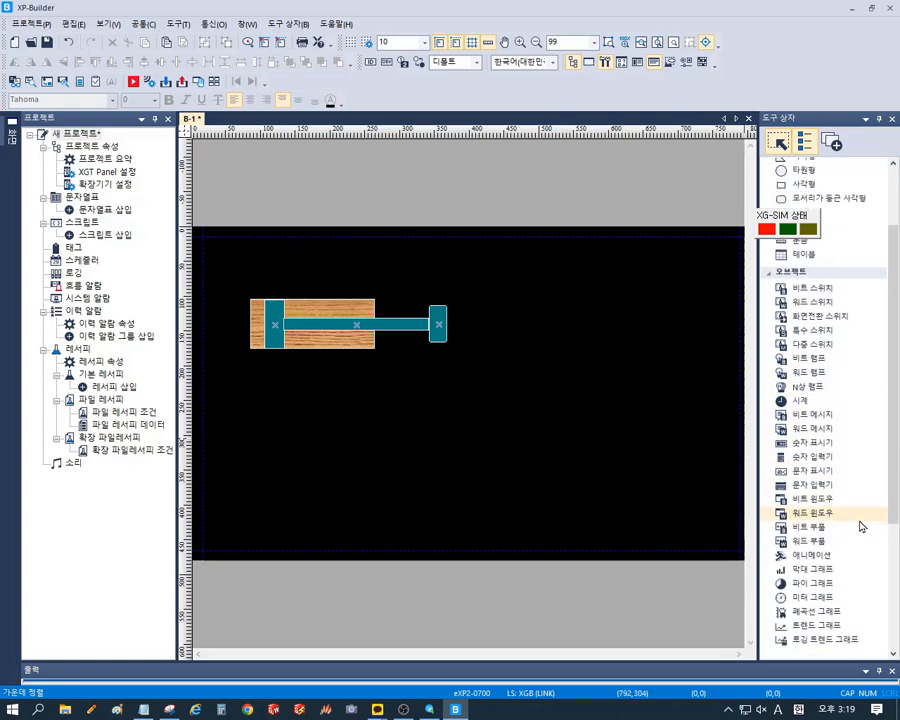
pyautogui.click(805, 528)
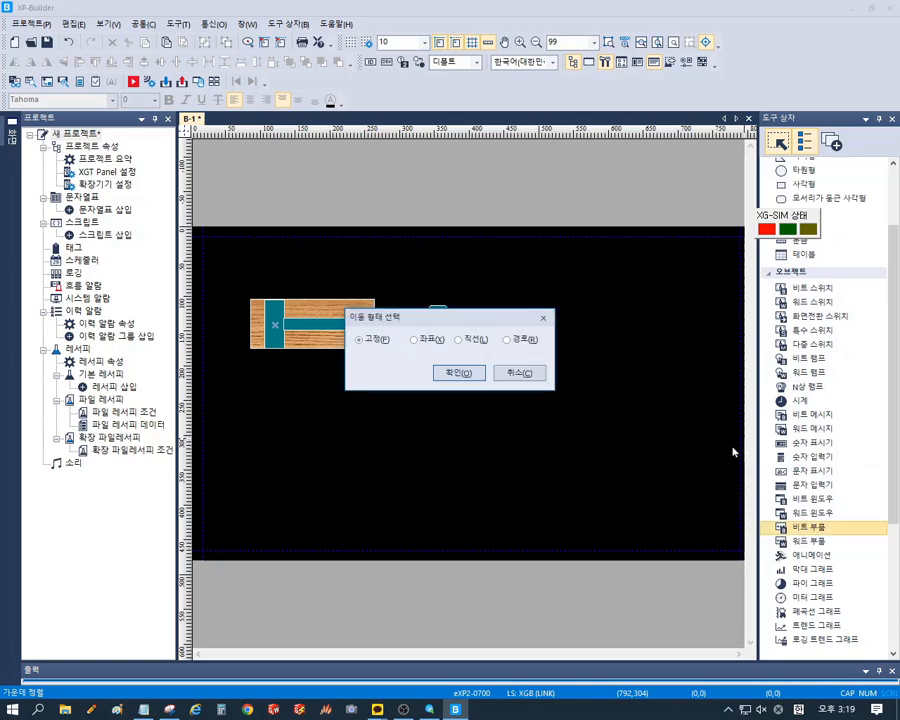
pyautogui.click(459, 341)
pyautogui.click(460, 373)
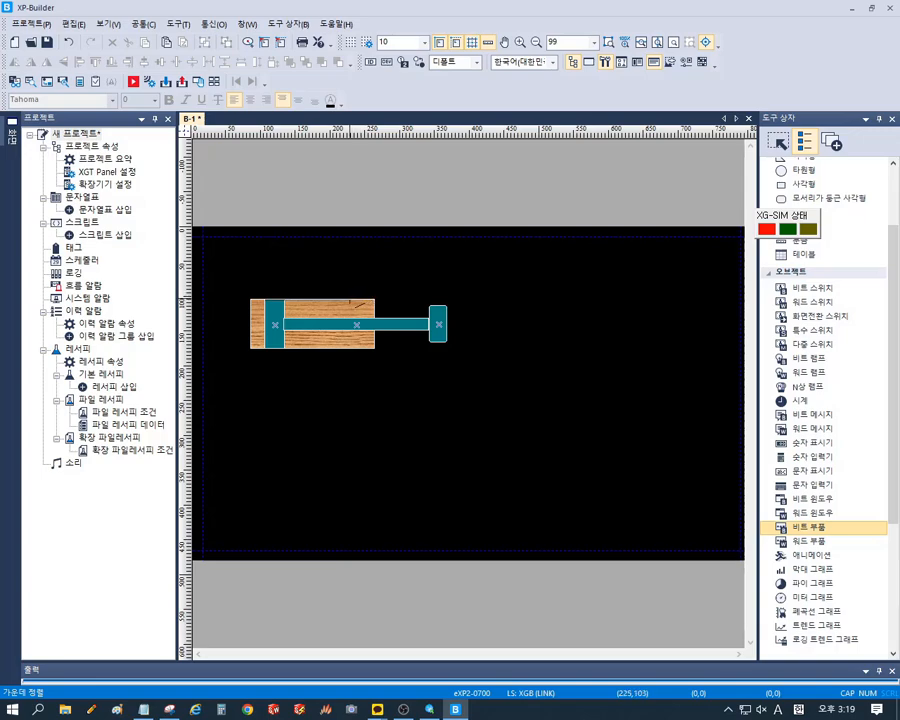
pyautogui.moveTo(349, 301); pyautogui.dragTo(351, 303)
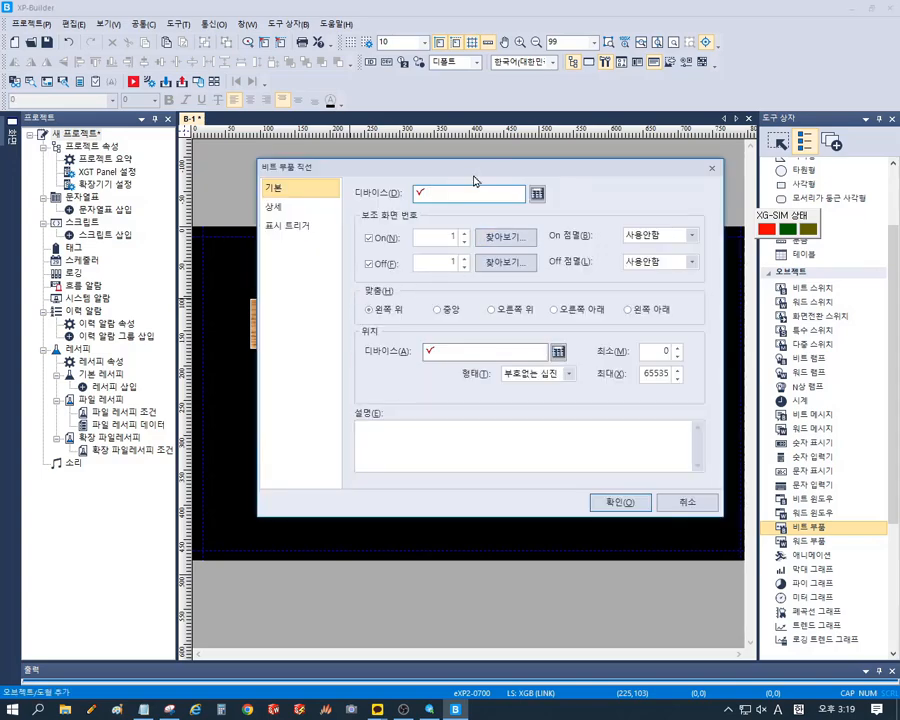
# - Set the bit part's device to M100, its position device to D60 and the position maximum to 100
pyautogui.moveTo(472, 178); pyautogui.dragTo(415, 382)
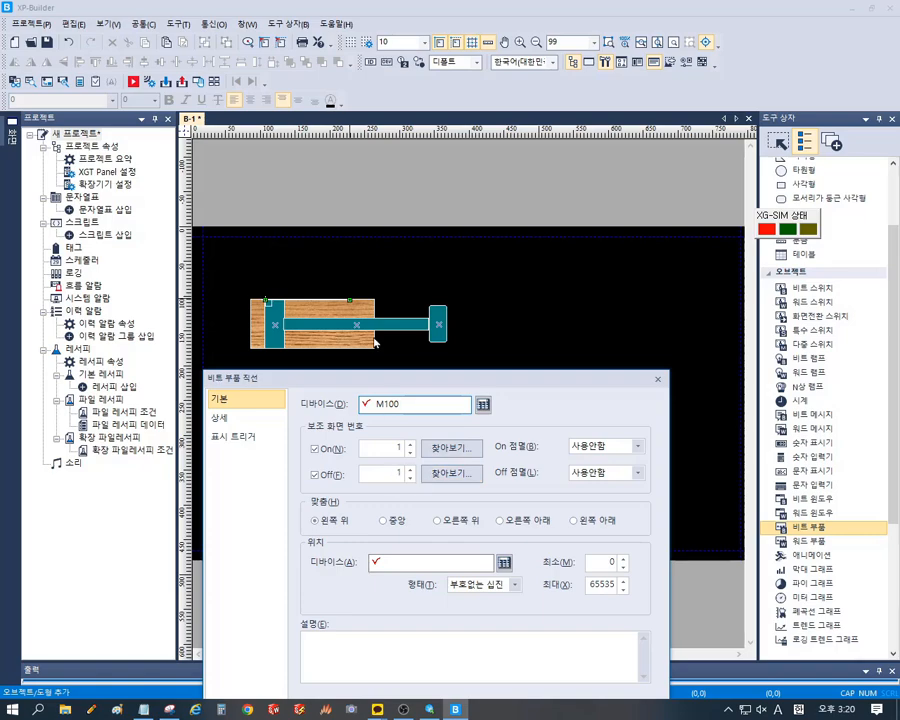
pyautogui.click(428, 563)
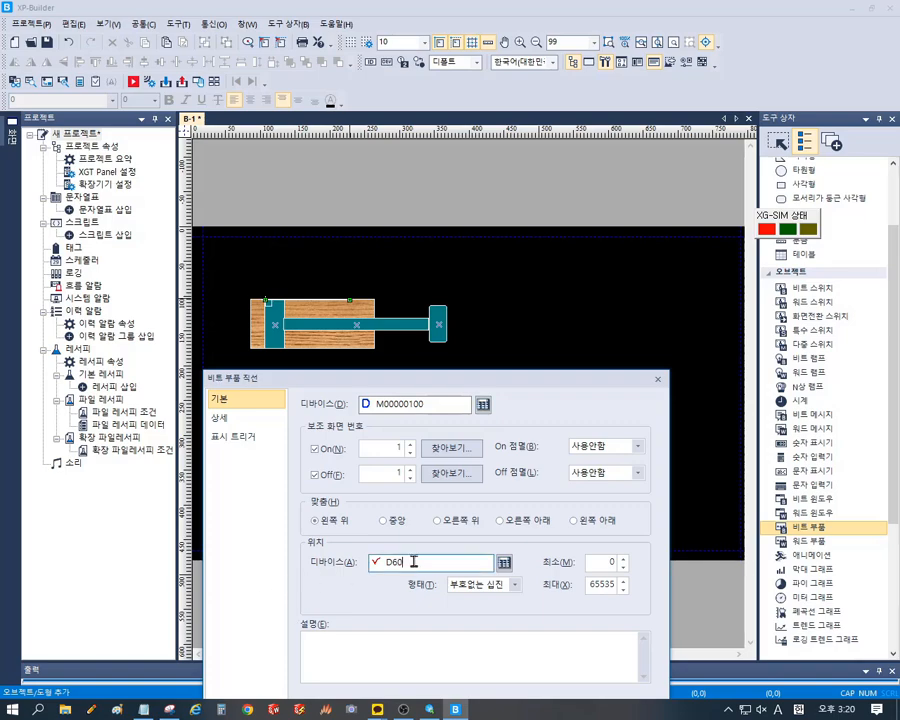
pyautogui.moveTo(410, 560); pyautogui.dragTo(373, 565)
pyautogui.click(600, 563)
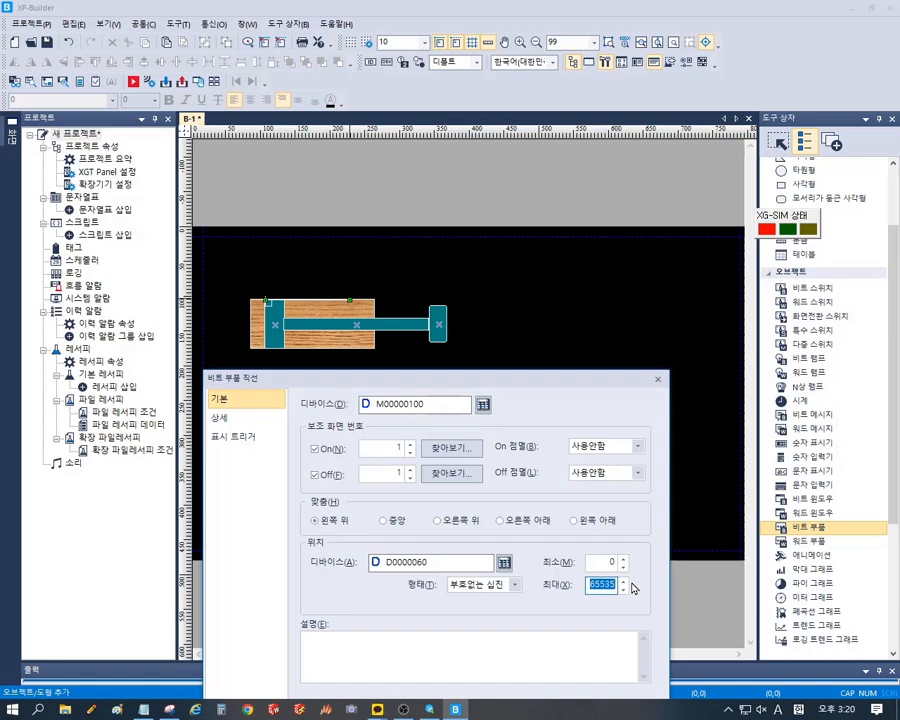
pyautogui.write('100')
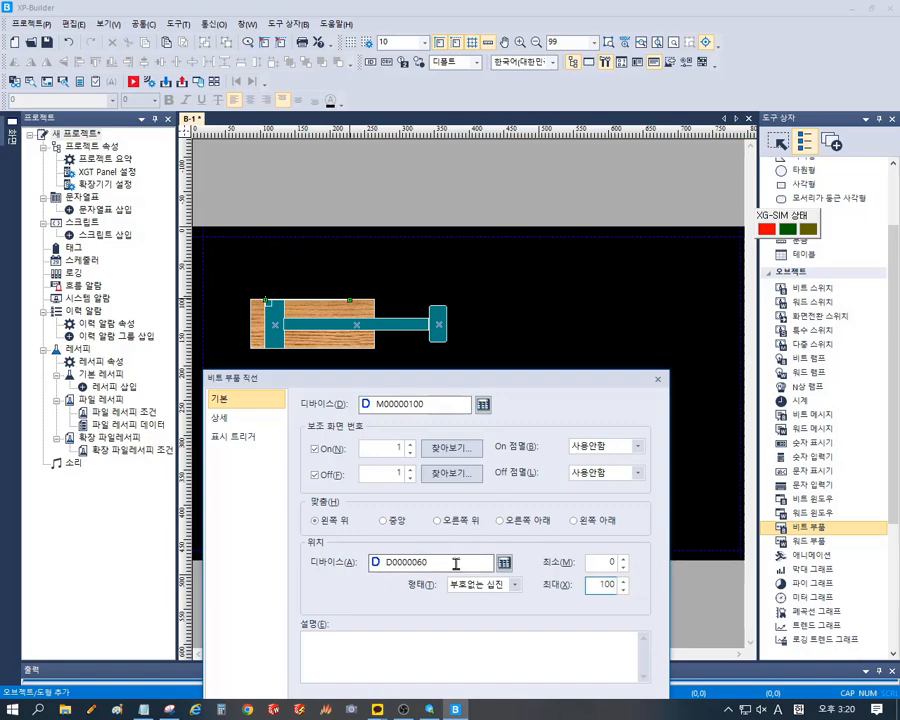
# - Change the bit part's position device to the [INTERNAL] word device HW00000
pyautogui.click(453, 564)
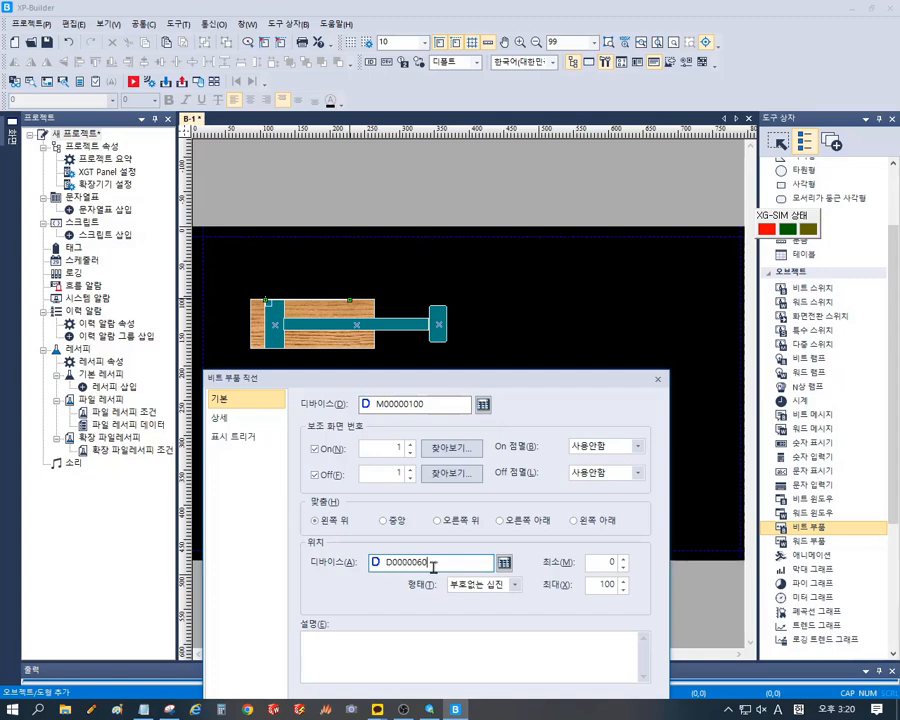
pyautogui.moveTo(442, 564); pyautogui.dragTo(380, 564)
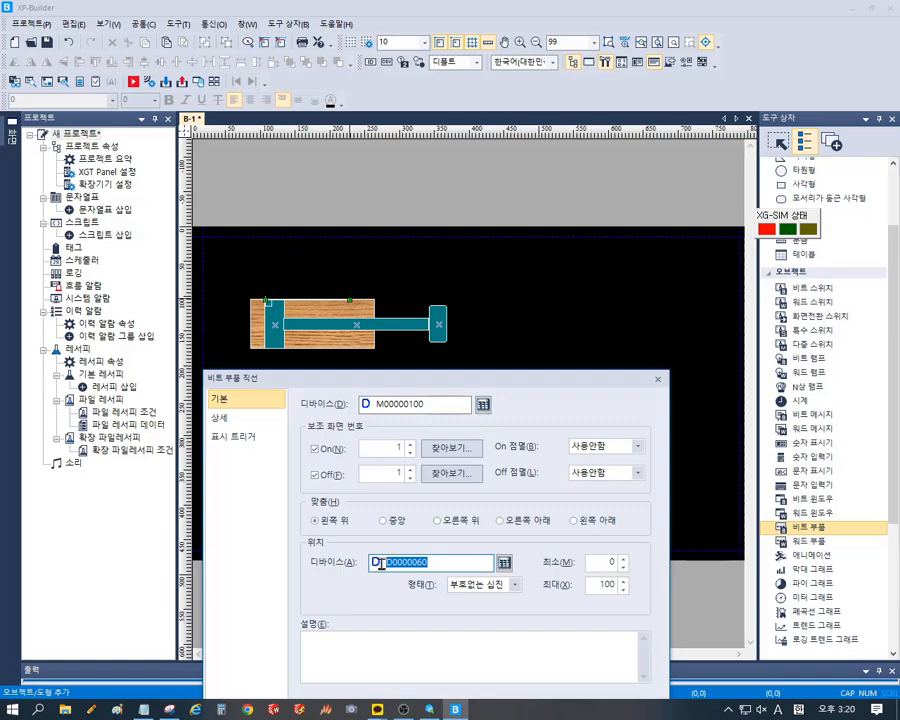
pyautogui.click(505, 564)
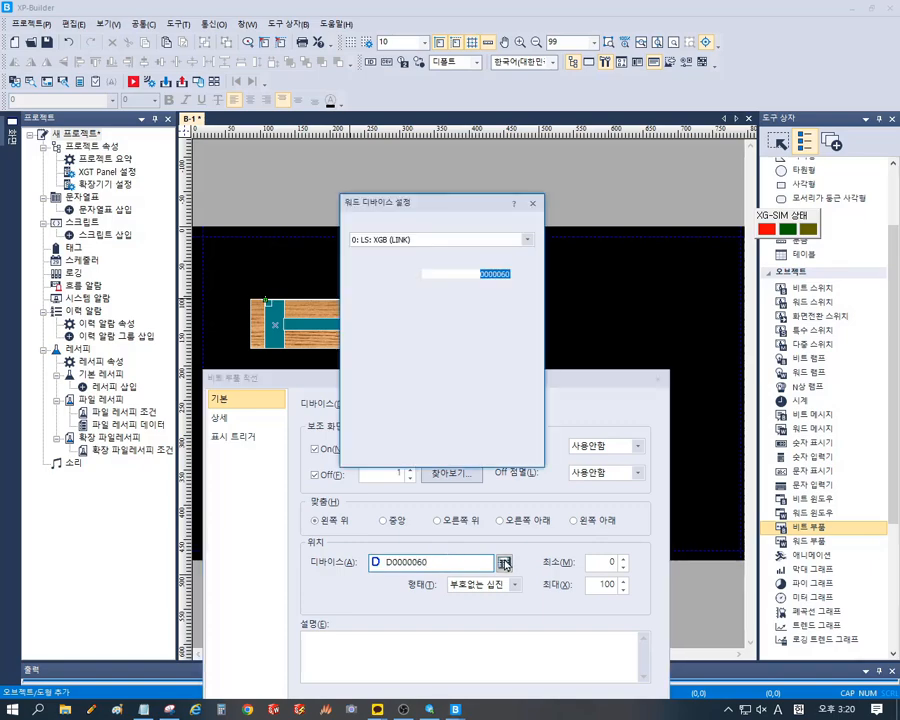
pyautogui.click(527, 241)
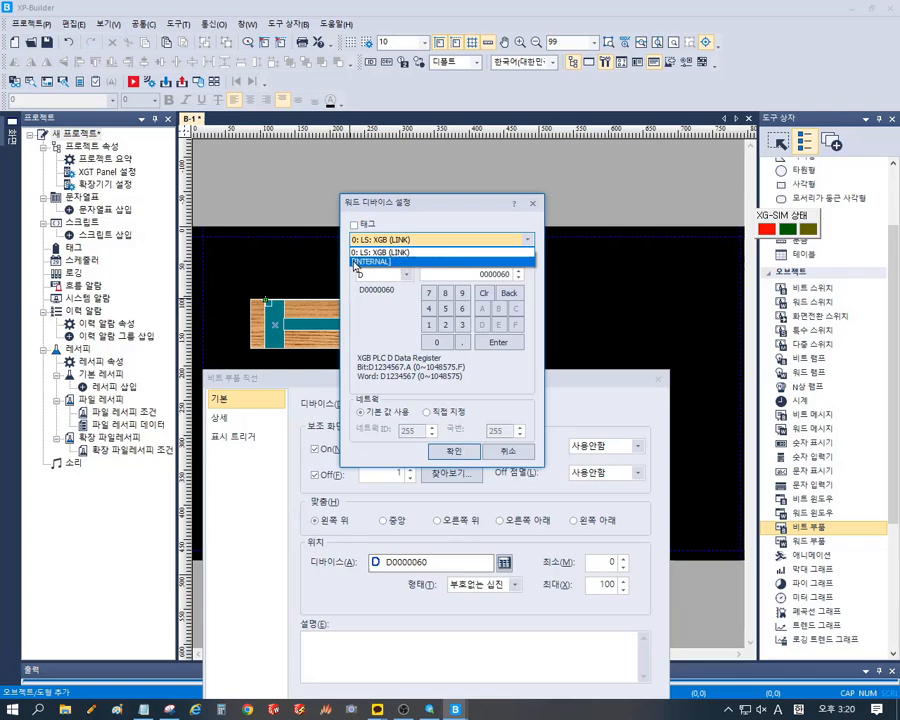
pyautogui.click(400, 262)
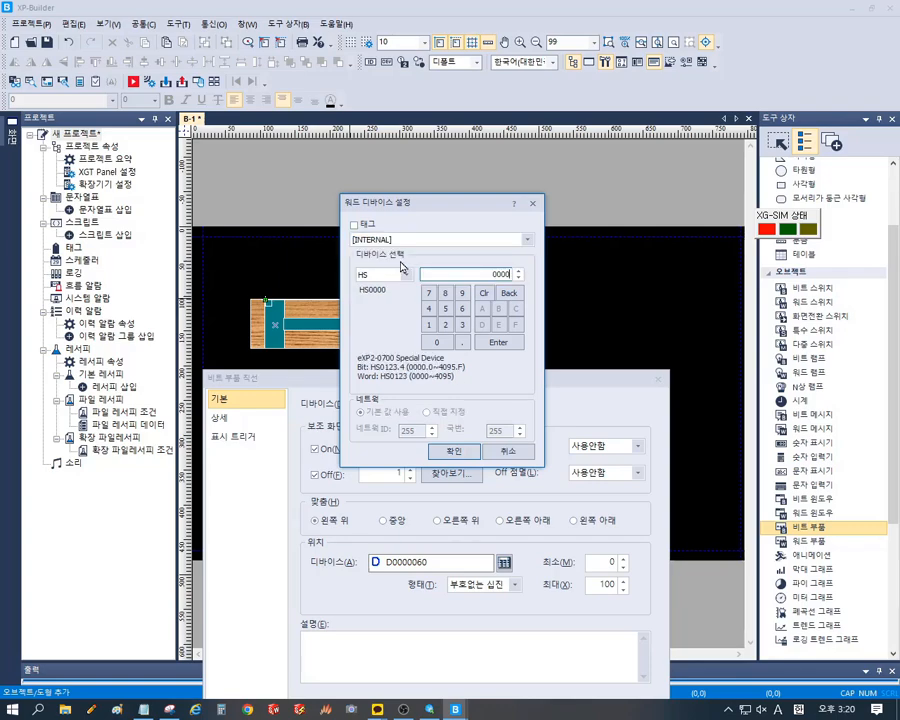
pyautogui.click(407, 275)
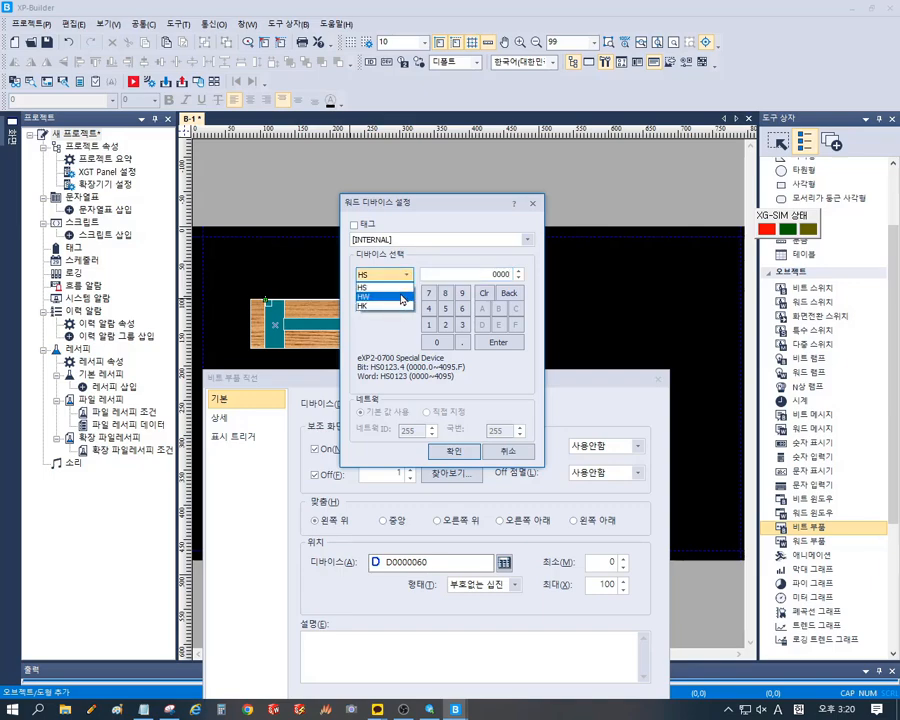
pyautogui.click(402, 298)
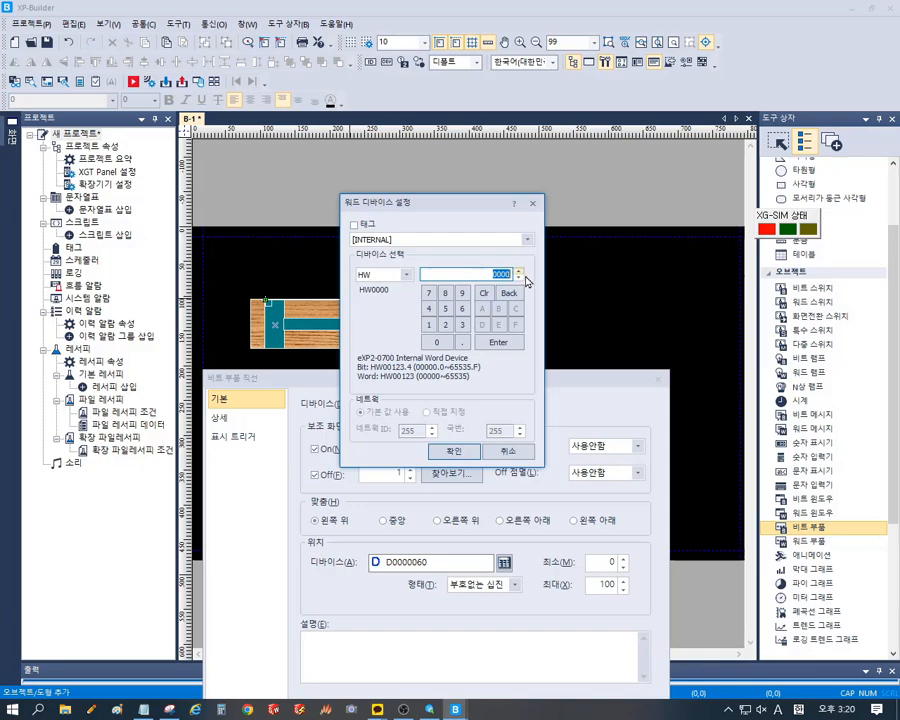
pyautogui.click(472, 275)
pyautogui.click(455, 451)
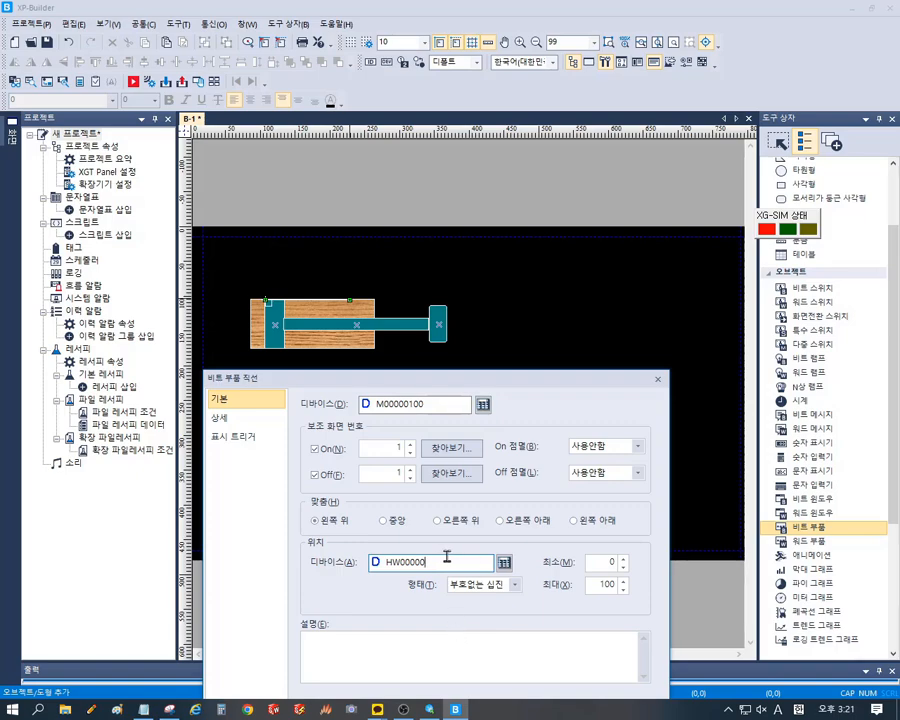
# - Check the straight-line bit part's 상세 and 기본 settings and accept them
pyautogui.click(604, 584)
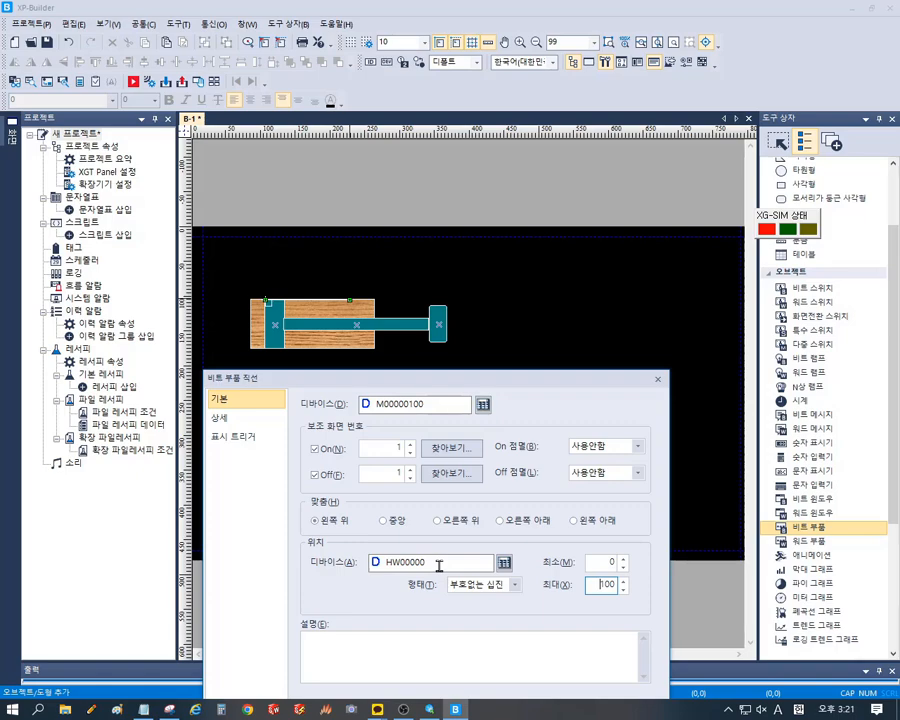
pyautogui.click(250, 422)
pyautogui.click(244, 400)
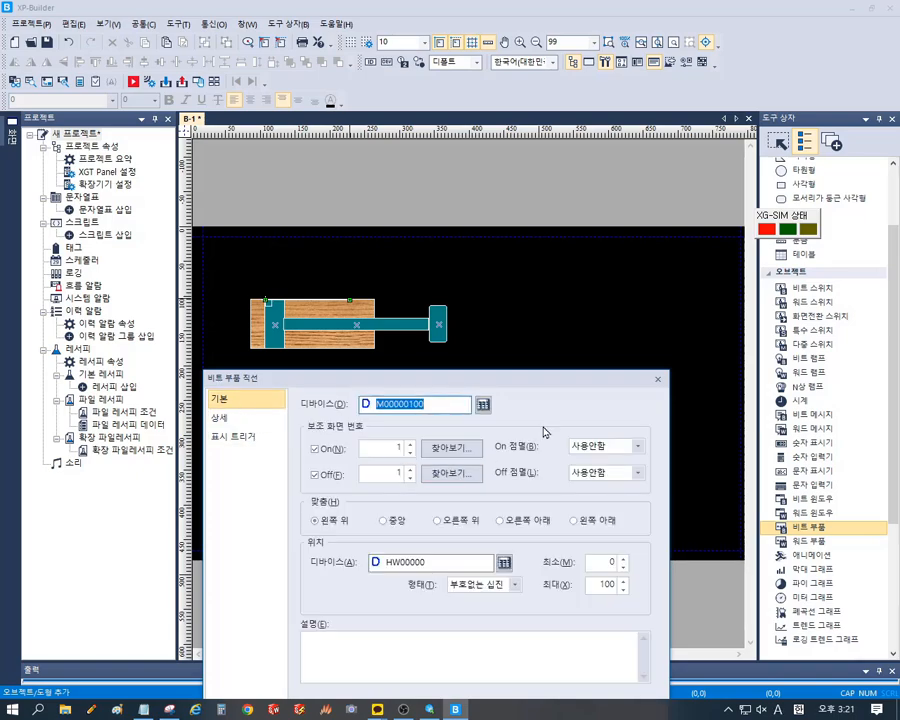
pyautogui.moveTo(537, 384); pyautogui.dragTo(628, 22)
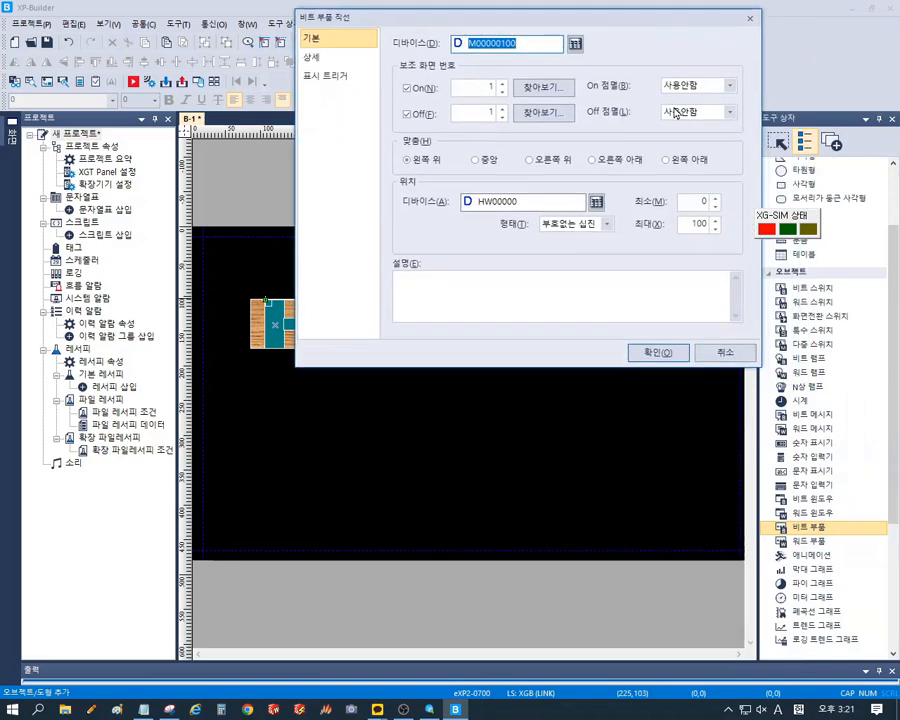
pyautogui.click(652, 357)
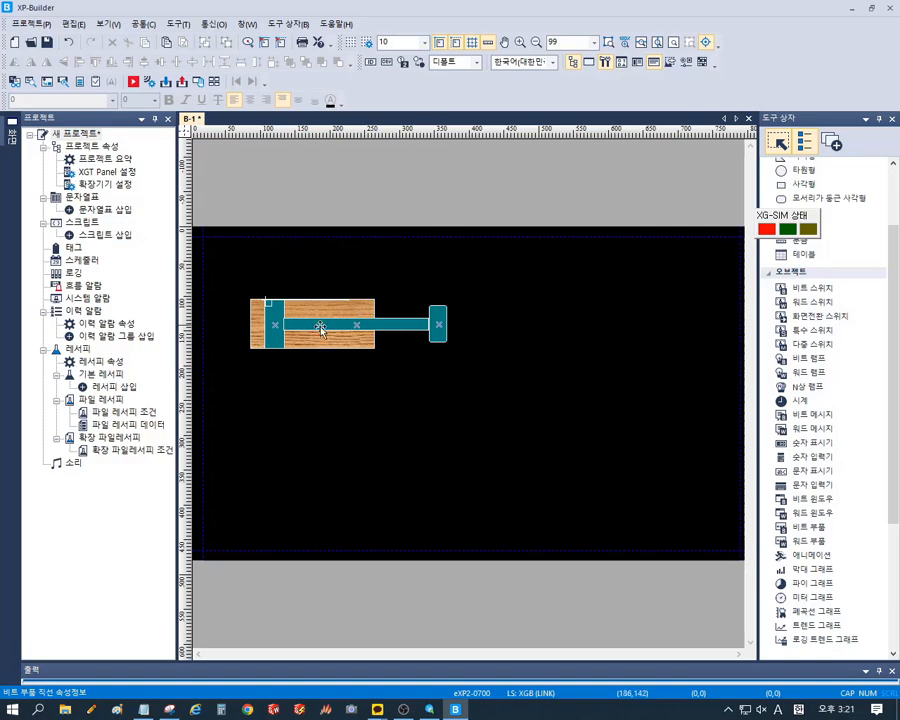
# - Insert a new auxiliary screen (보조 화면) and return to base screen 1
pyautogui.click(107, 23)
pyautogui.click(110, 66)
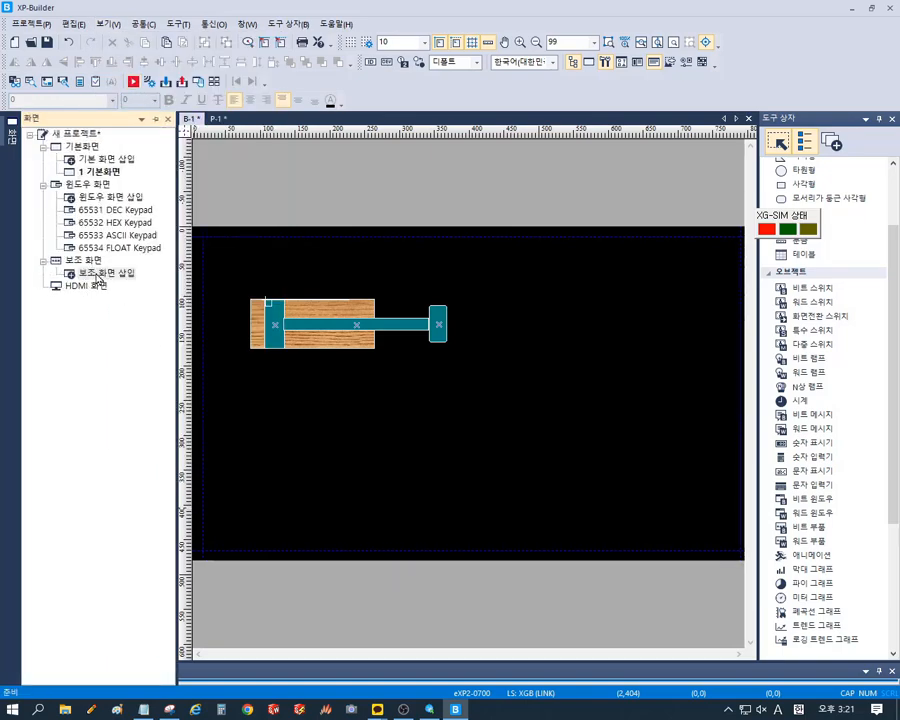
pyautogui.doubleClick(97, 274)
pyautogui.doubleClick(112, 172)
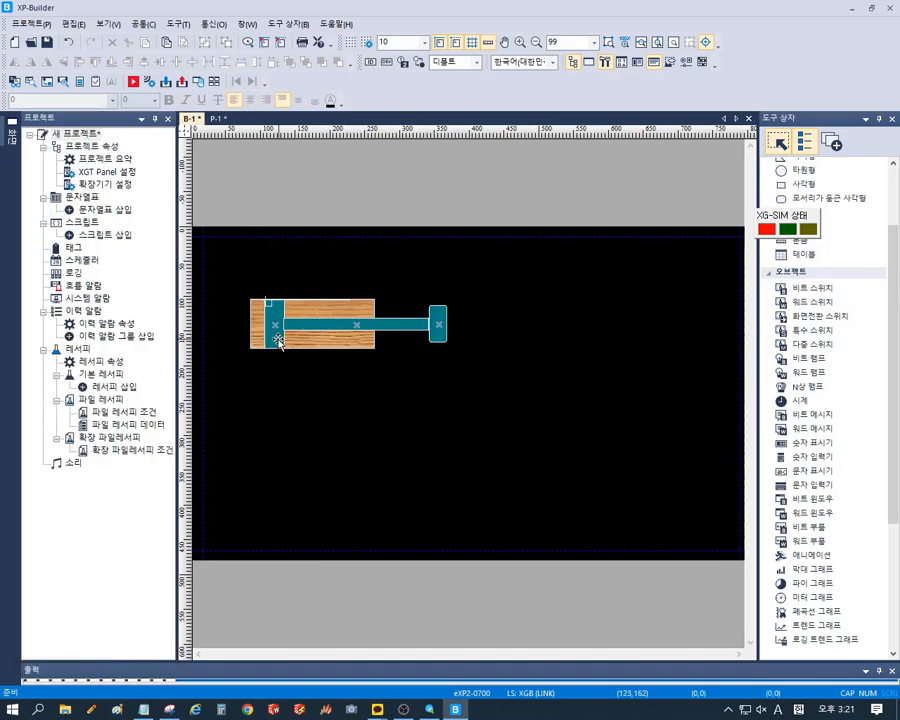
# - Move the piston, rod and rounded end piece together from the base screen to auxiliary screen 1 by cutting and pasting
pyautogui.click(277, 338)
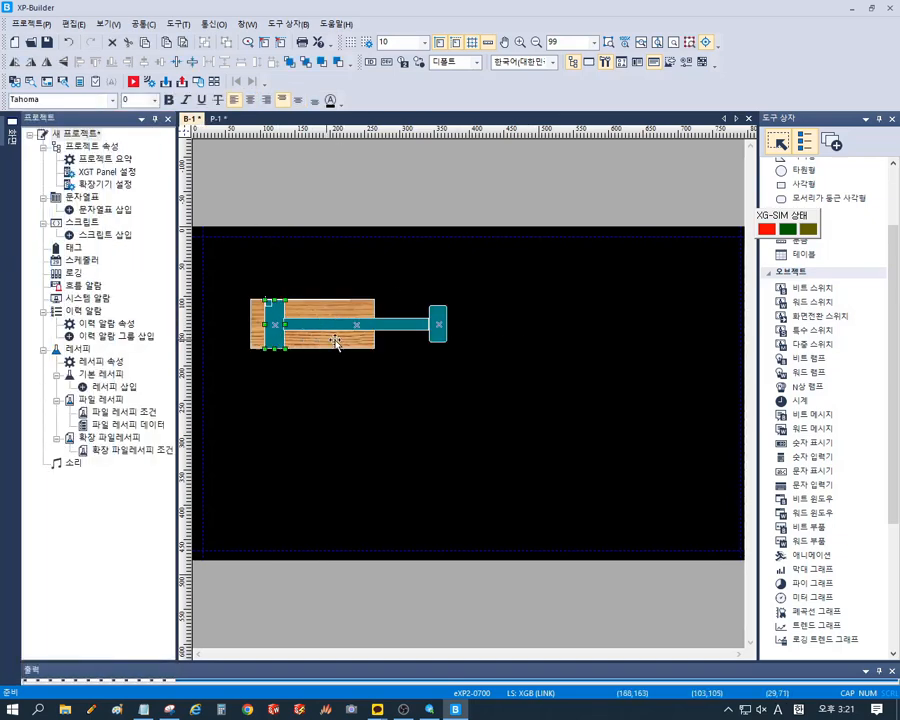
pyautogui.keyDown('shift'); pyautogui.click(402, 326); pyautogui.keyUp('shift')
pyautogui.keyDown('shift'); pyautogui.click(438, 318); pyautogui.keyUp('shift')
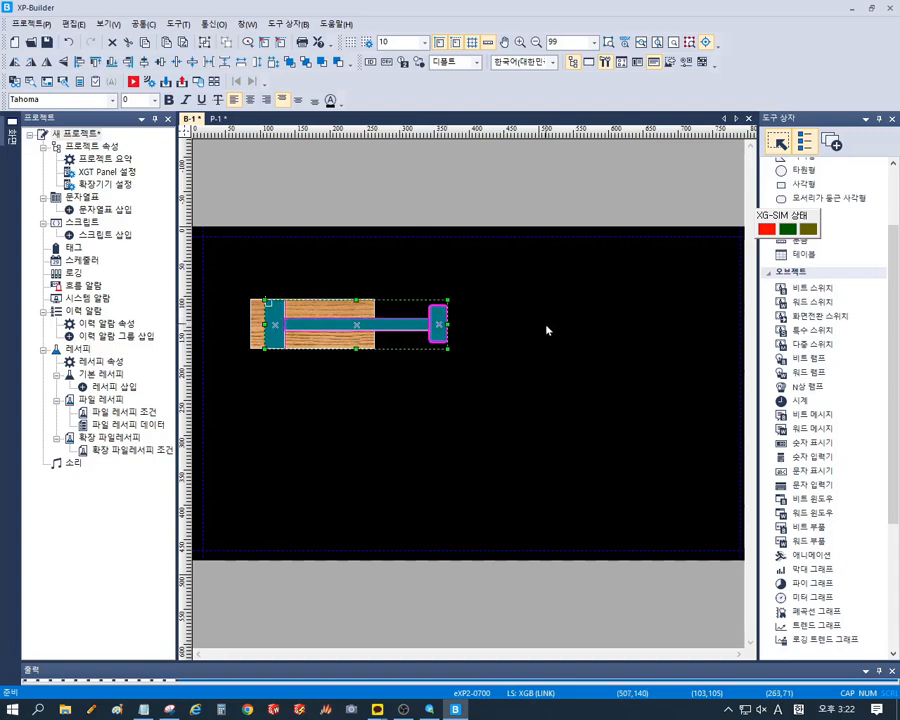
pyautogui.press('Delete')
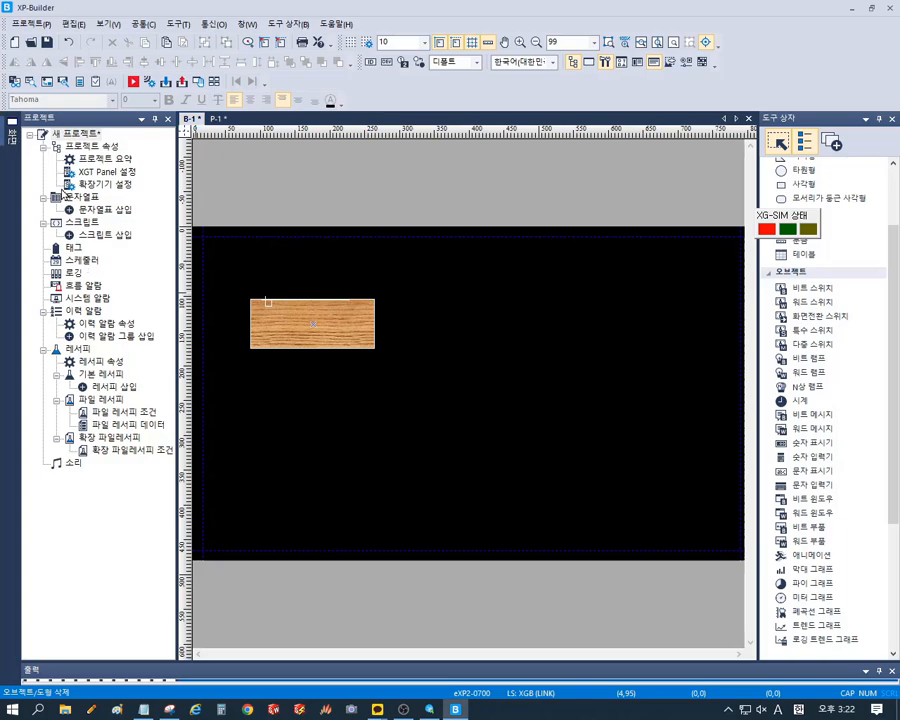
pyautogui.click(12, 143)
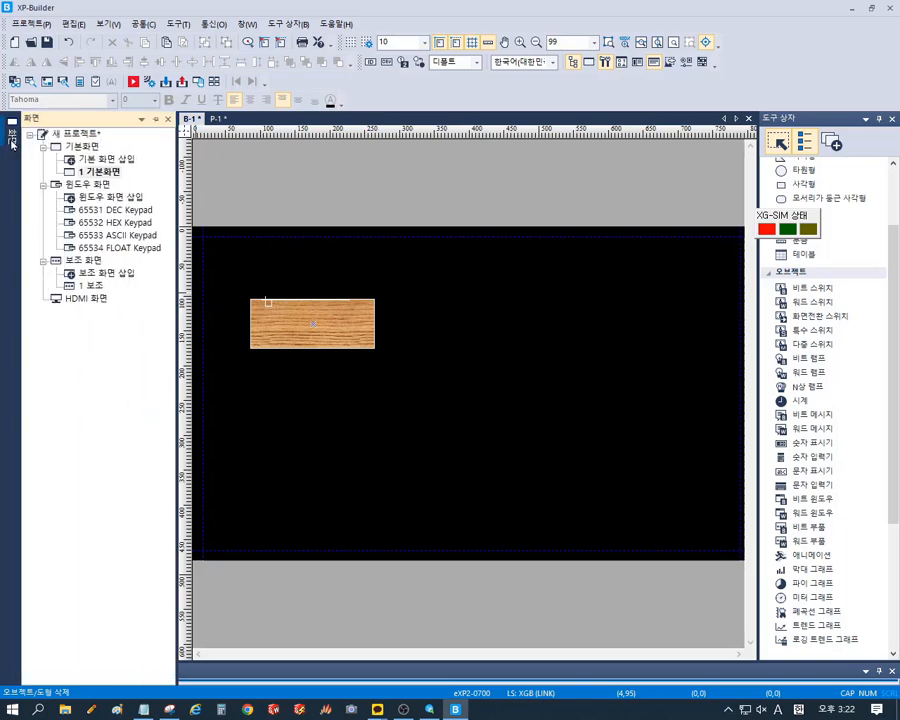
pyautogui.doubleClick(90, 285)
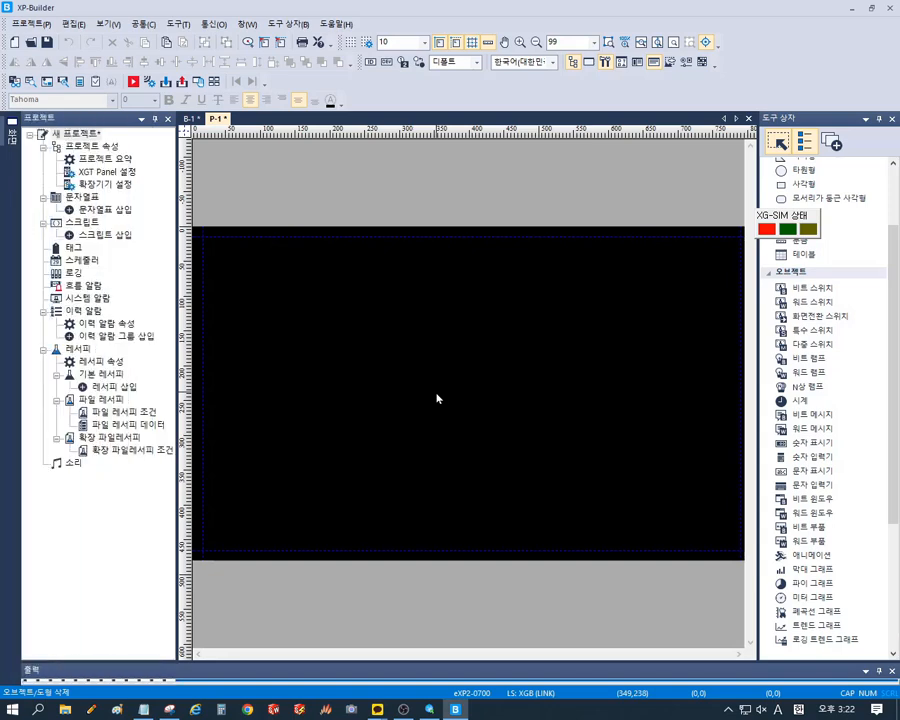
pyautogui.hotkey('ctrl', 'v')
pyautogui.click(519, 404)
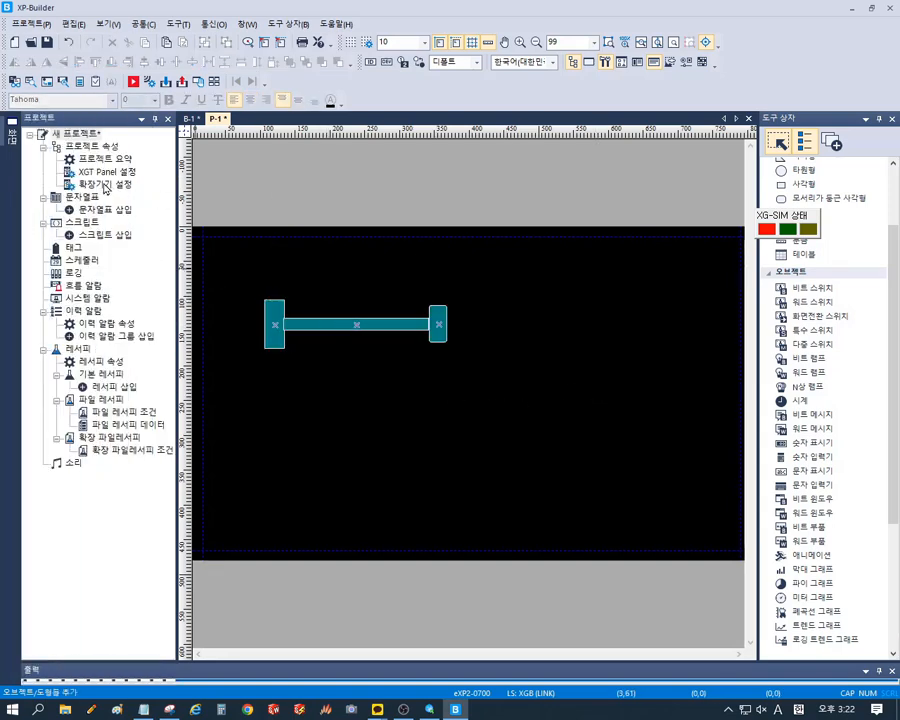
# - Reopen the bit part's properties on base screen 1 and set its On auxiliary screen number to 1, checking the Off number
pyautogui.click(12, 136)
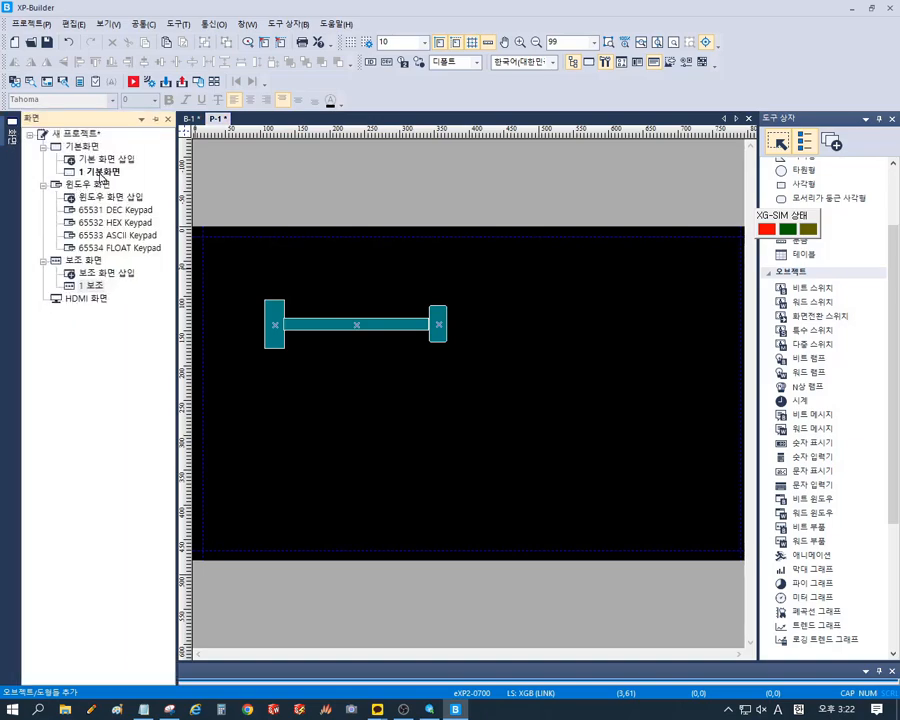
pyautogui.doubleClick(100, 171)
pyautogui.click(321, 429)
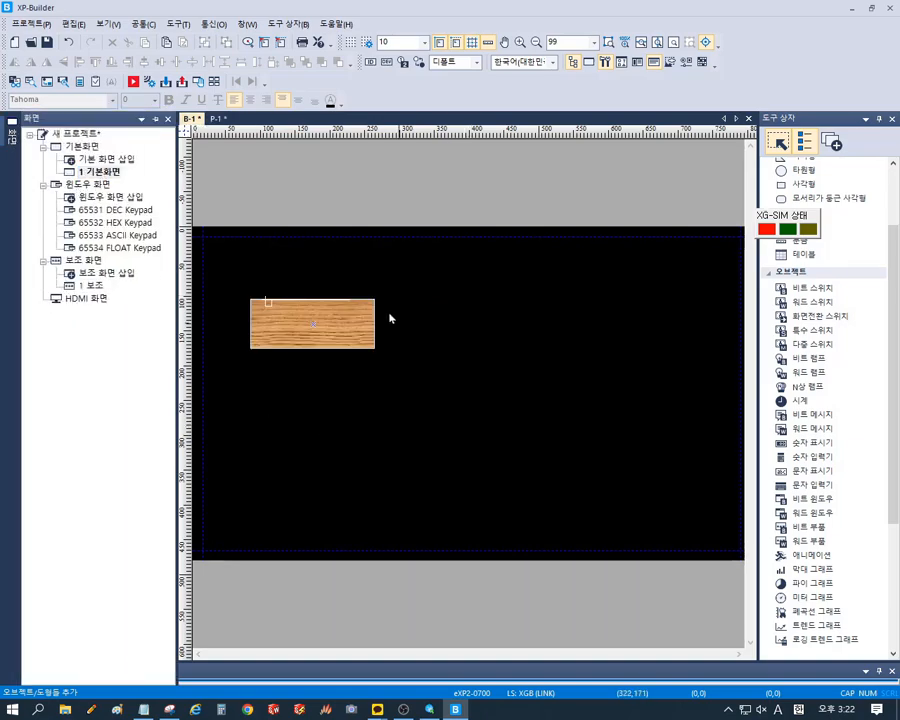
pyautogui.doubleClick(323, 302)
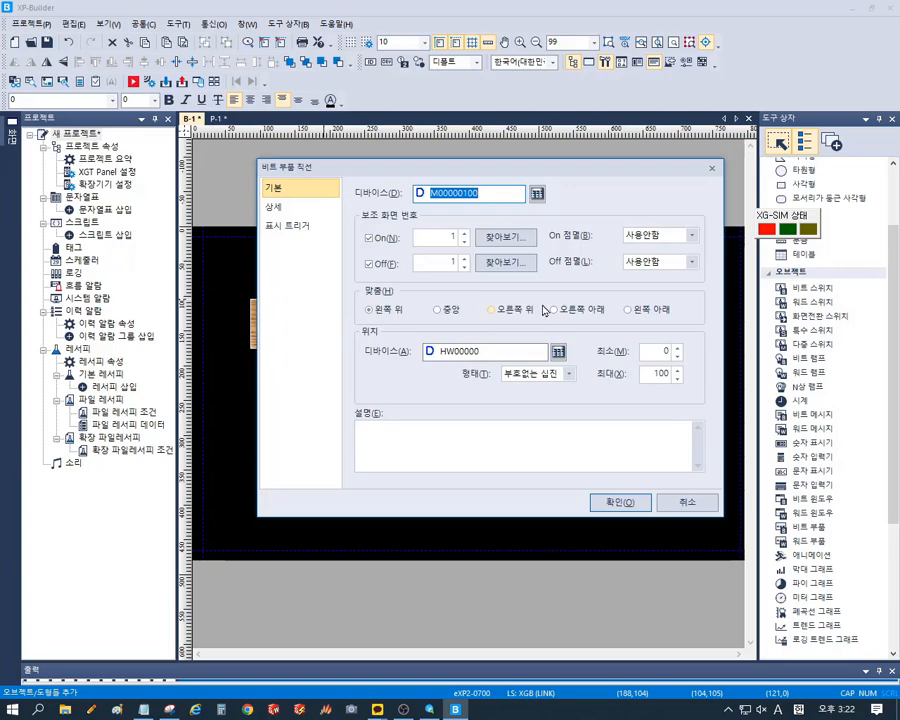
pyautogui.click(449, 238)
pyautogui.write('1')
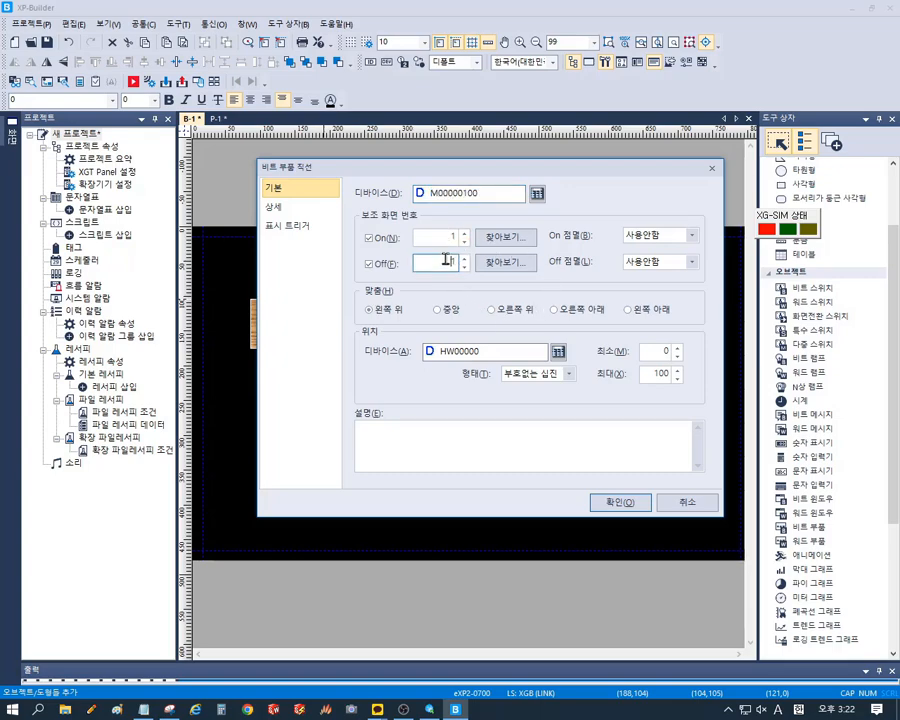
pyautogui.click(446, 262)
pyautogui.moveTo(390, 175); pyautogui.dragTo(357, 374)
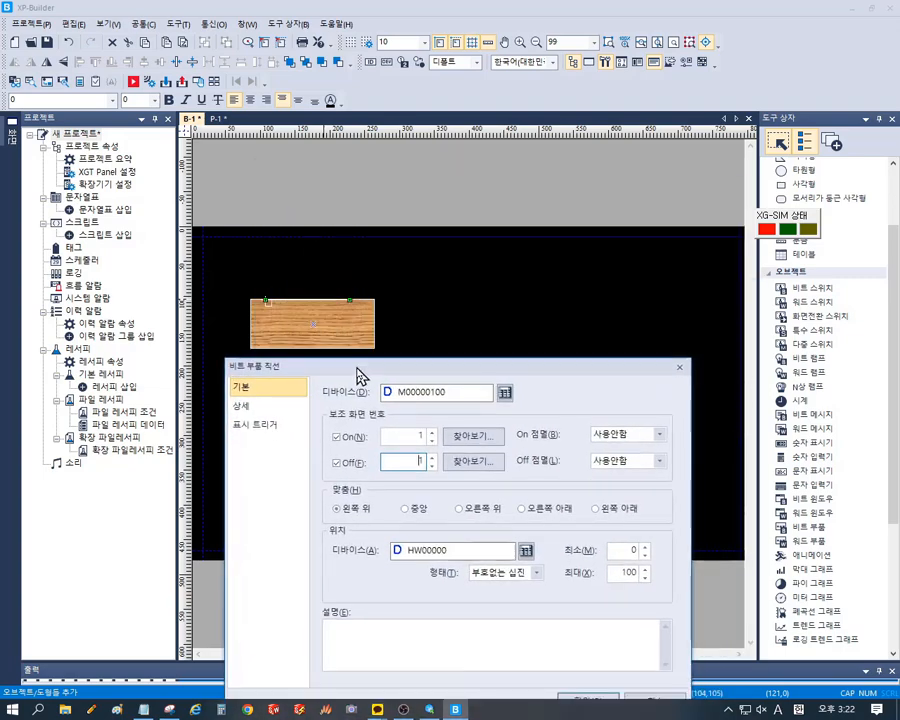
pyautogui.click(92, 710)
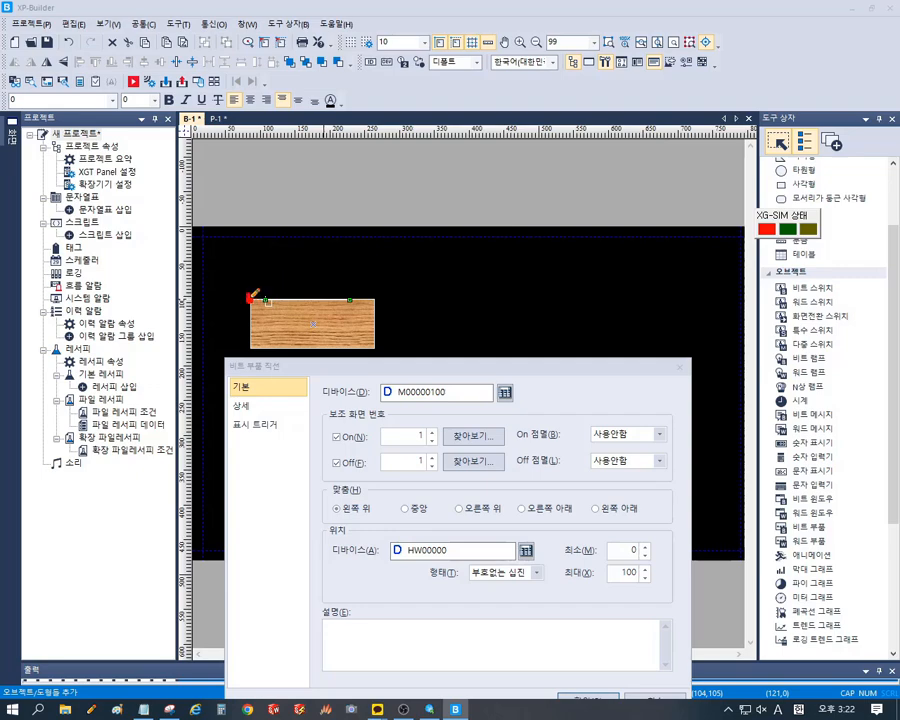
pyautogui.moveTo(338, 268)
pyautogui.mouseDown()
pyautogui.moveTo(282, 268)
pyautogui.moveTo(298, 281)
pyautogui.mouseUp()
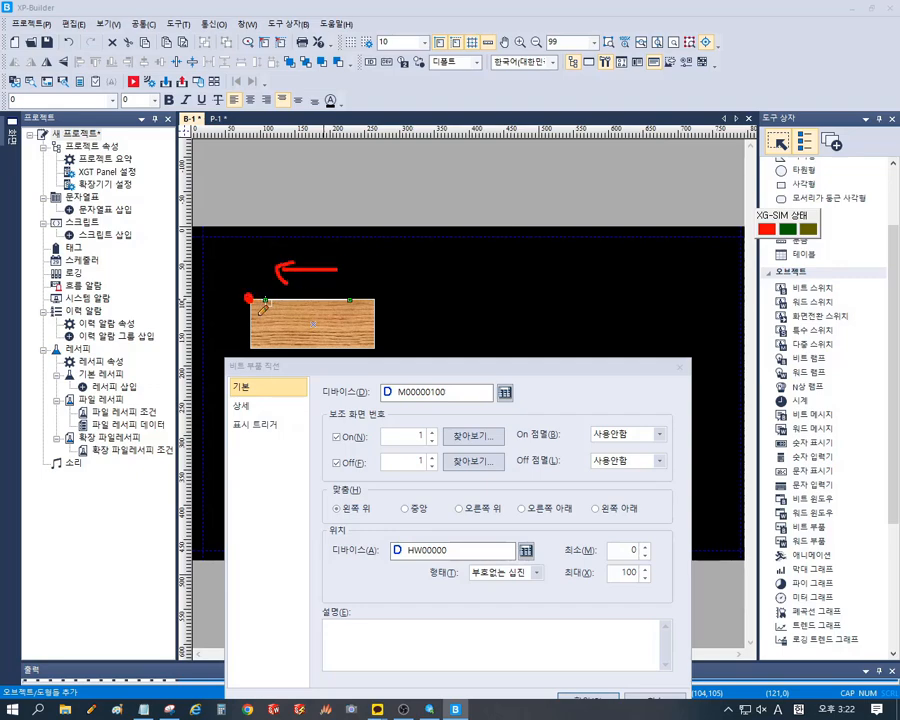
pyautogui.moveTo(248, 298); pyautogui.dragTo(248, 301)
pyautogui.moveTo(340, 517)
pyautogui.mouseDown()
pyautogui.moveTo(372, 510)
pyautogui.moveTo(324, 516)
pyautogui.mouseUp()
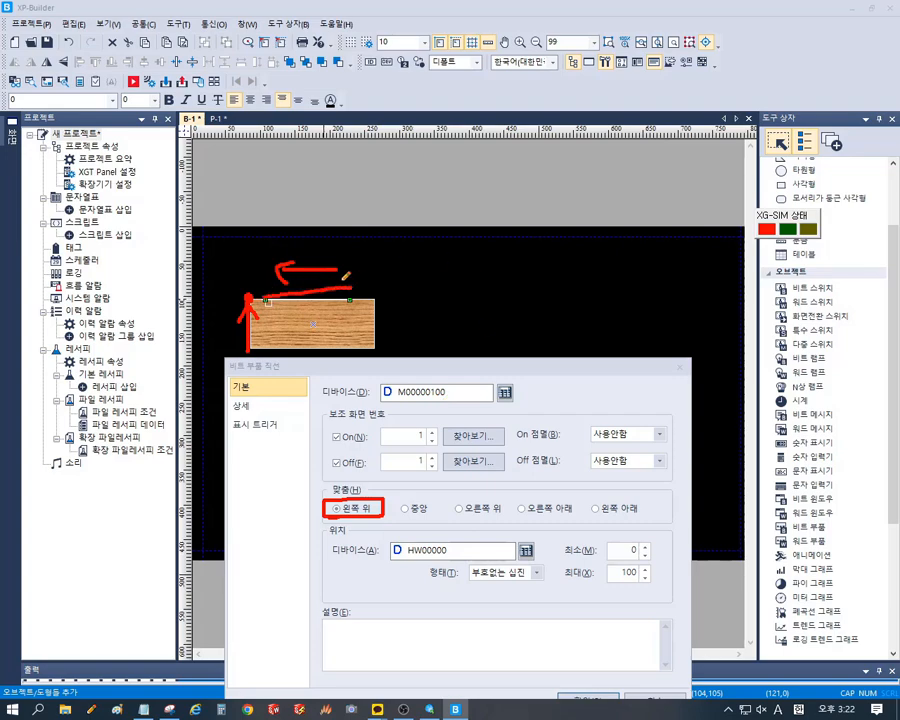
pyautogui.moveTo(348, 294)
pyautogui.mouseDown()
pyautogui.moveTo(266, 298)
pyautogui.moveTo(264, 200)
pyautogui.mouseUp()
pyautogui.moveTo(252, 156); pyautogui.dragTo(251, 160)
pyautogui.moveTo(601, 588); pyautogui.dragTo(648, 587)
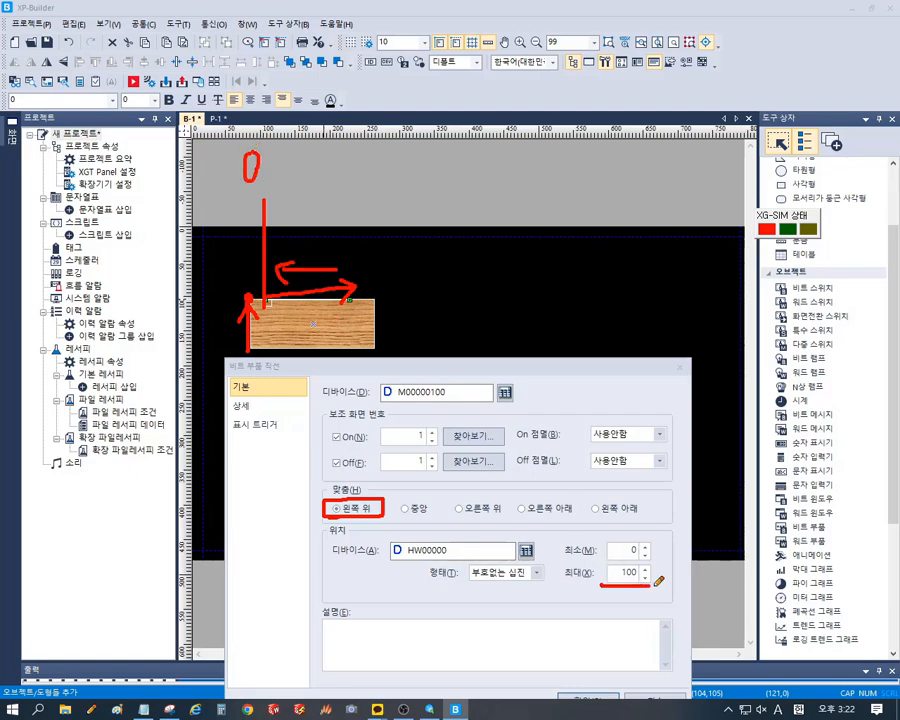
pyautogui.moveTo(345, 293); pyautogui.dragTo(345, 196)
pyautogui.moveTo(336, 152); pyautogui.dragTo(333, 184)
pyautogui.moveTo(350, 150)
pyautogui.mouseDown()
pyautogui.moveTo(345, 165)
pyautogui.moveTo(358, 152)
pyautogui.moveTo(367, 157)
pyautogui.mouseUp()
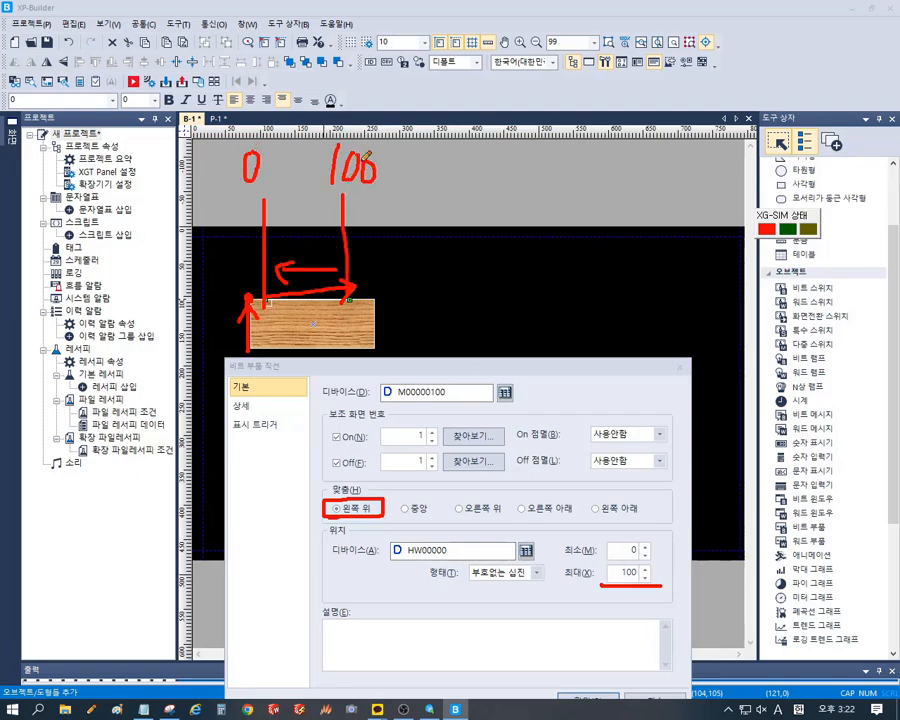
pyautogui.rightClick(580, 220)
pyautogui.click(595, 366)
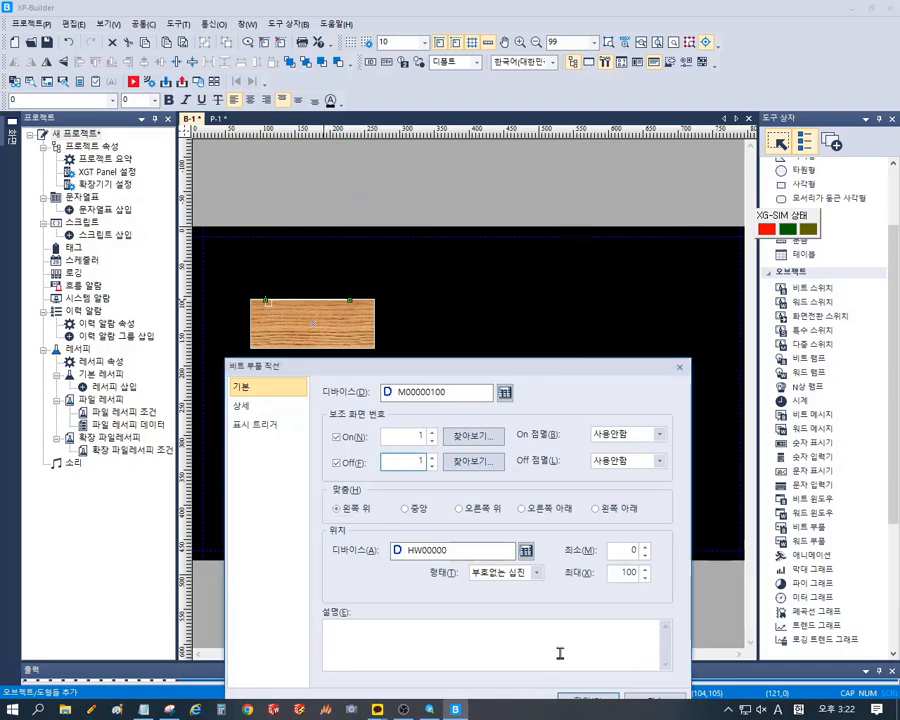
# - Accept the straight-line bit part's properties and look up auxiliary screen 1 in the project's screen list
pyautogui.moveTo(553, 374); pyautogui.dragTo(683, 110)
pyautogui.click(718, 438)
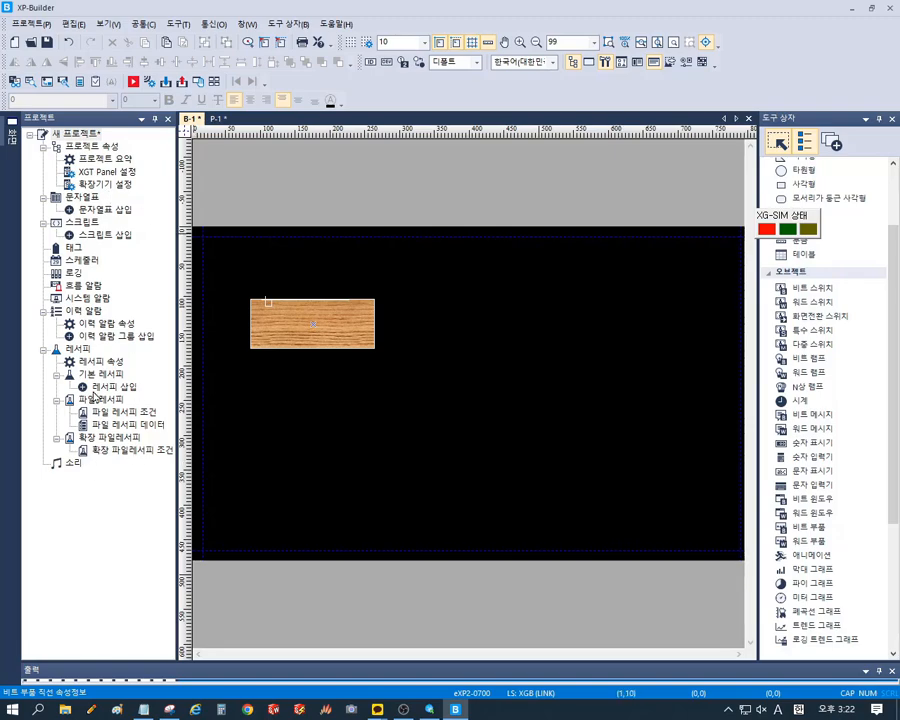
pyautogui.click(10, 125)
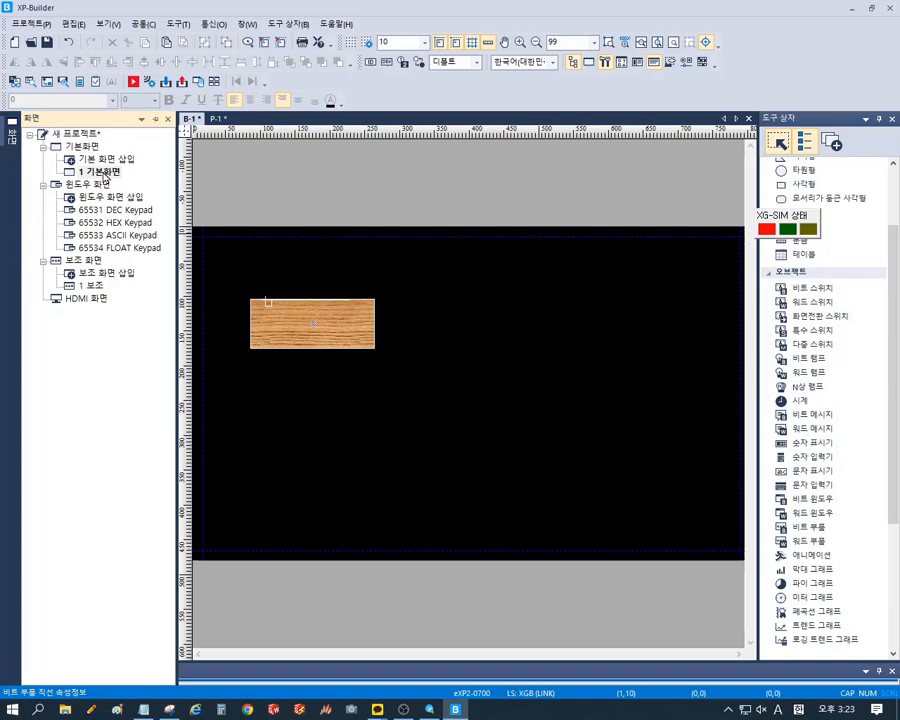
pyautogui.click(96, 287)
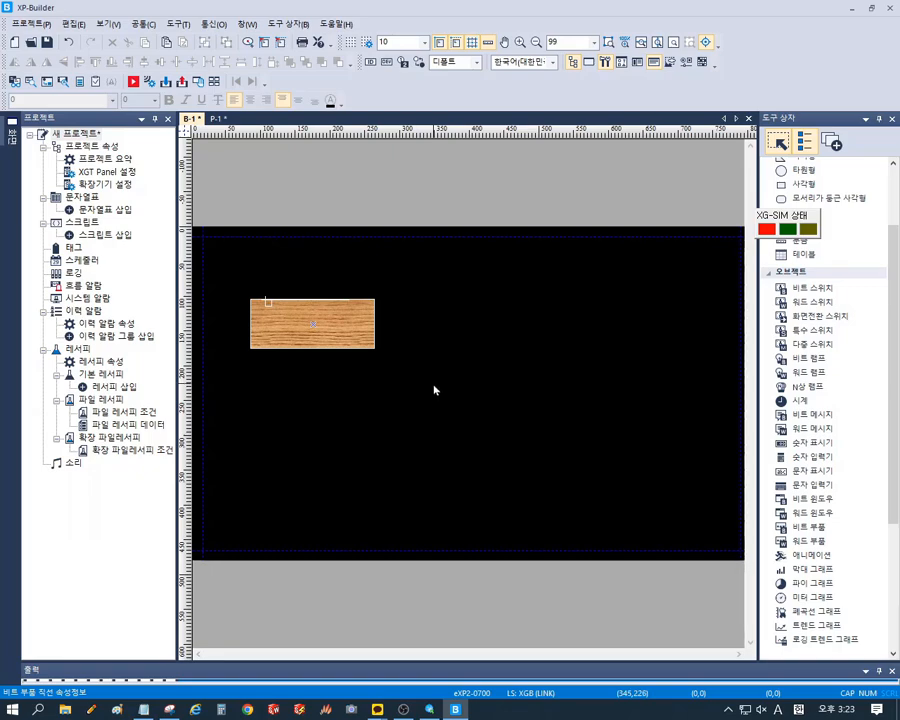
# - Add a bit switch below the wooden block with device P24, momentary On (누를때만 On), and the same device as its lamp condition
pyautogui.click(830, 287)
pyautogui.moveTo(258, 393); pyautogui.dragTo(302, 431)
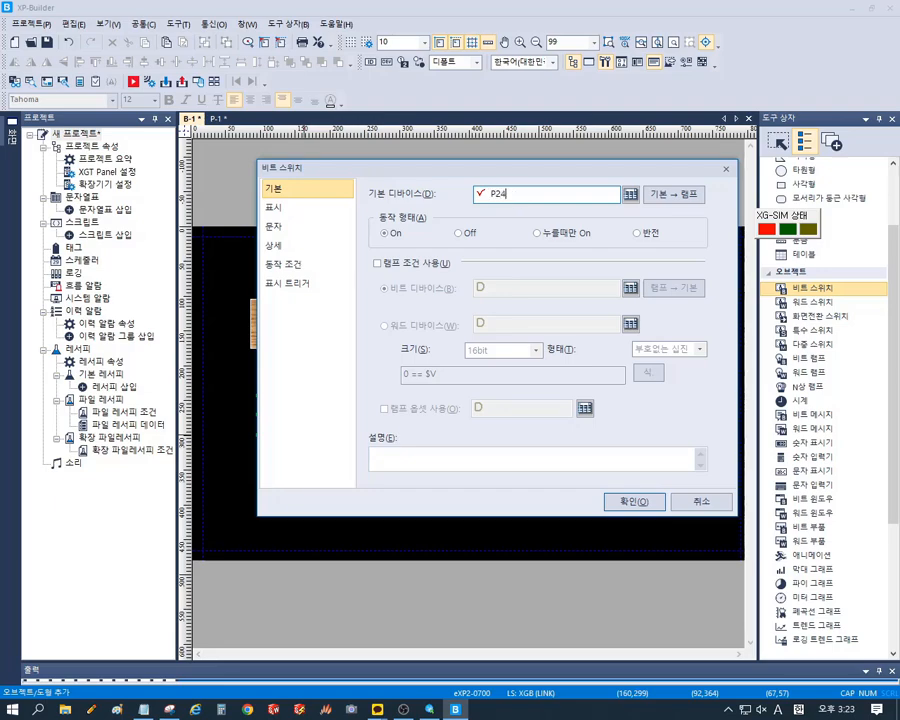
pyautogui.click(556, 233)
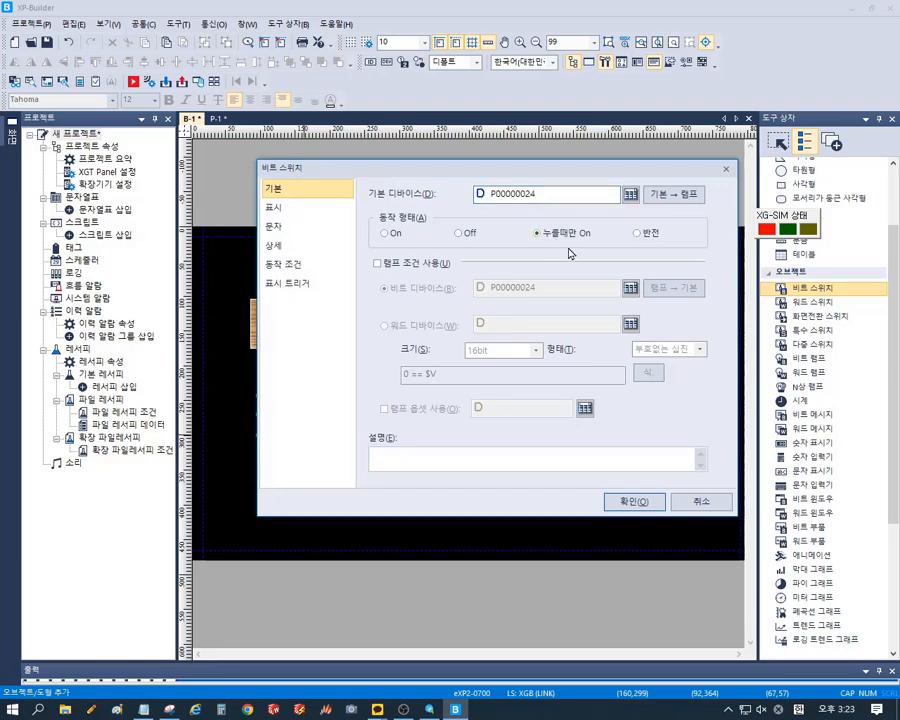
pyautogui.click(408, 263)
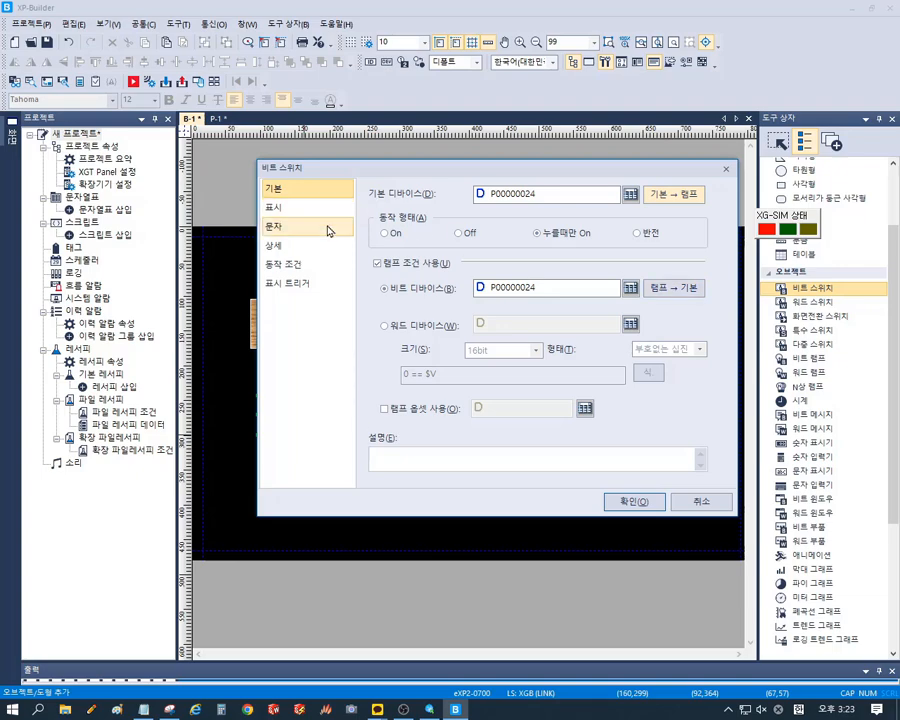
pyautogui.click(640, 503)
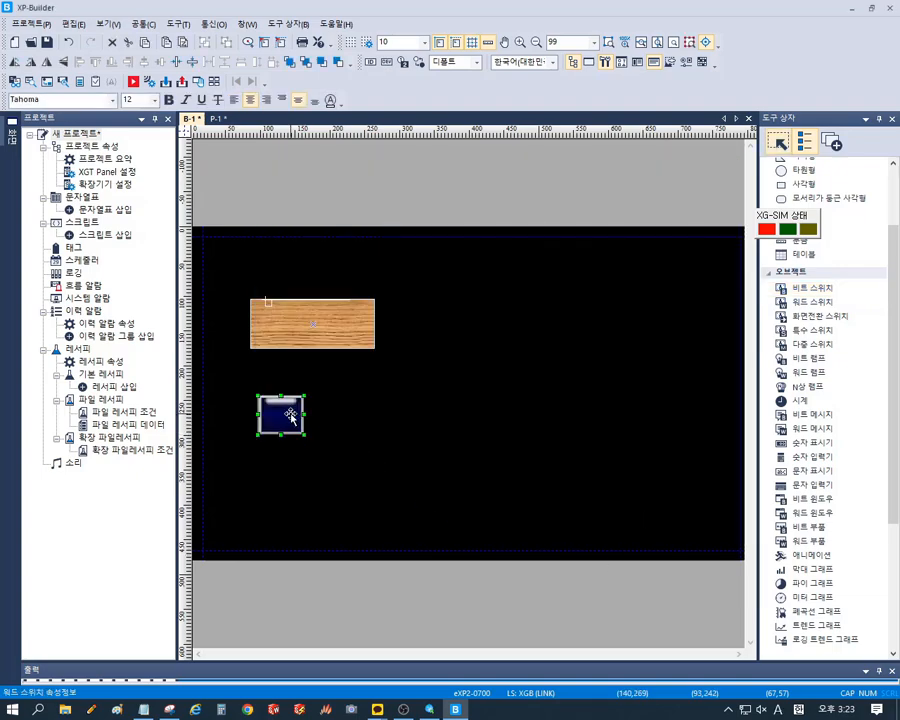
# - Duplicate the bit switch beside the first and set both its base device and lamp device to P00000025
pyautogui.keyDown('ctrl'); pyautogui.moveTo(290, 415); pyautogui.dragTo(372, 415); pyautogui.keyUp('ctrl')
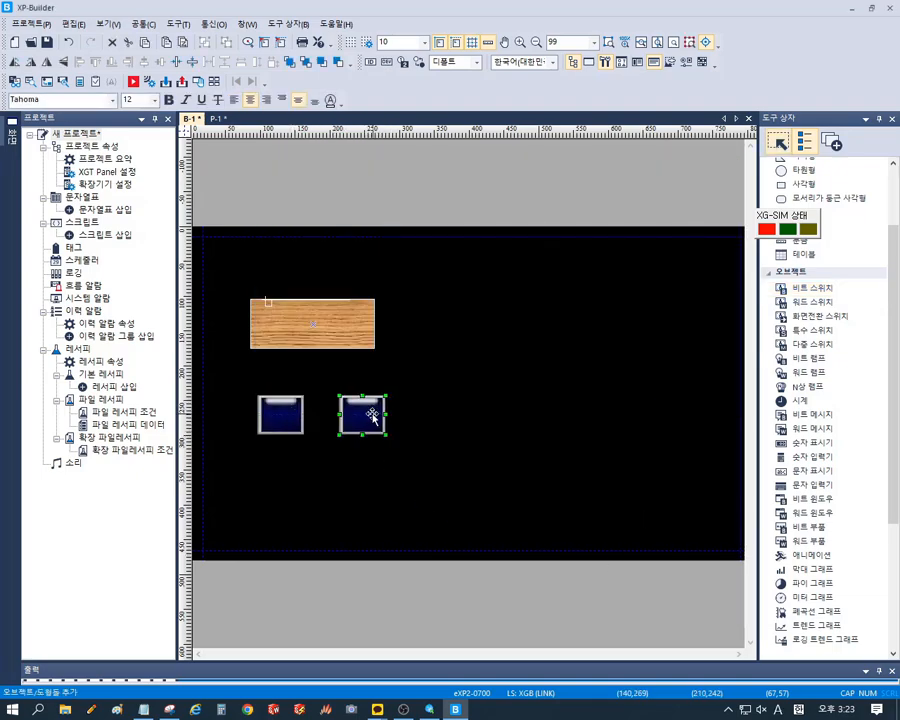
pyautogui.doubleClick(372, 414)
pyautogui.click(562, 193)
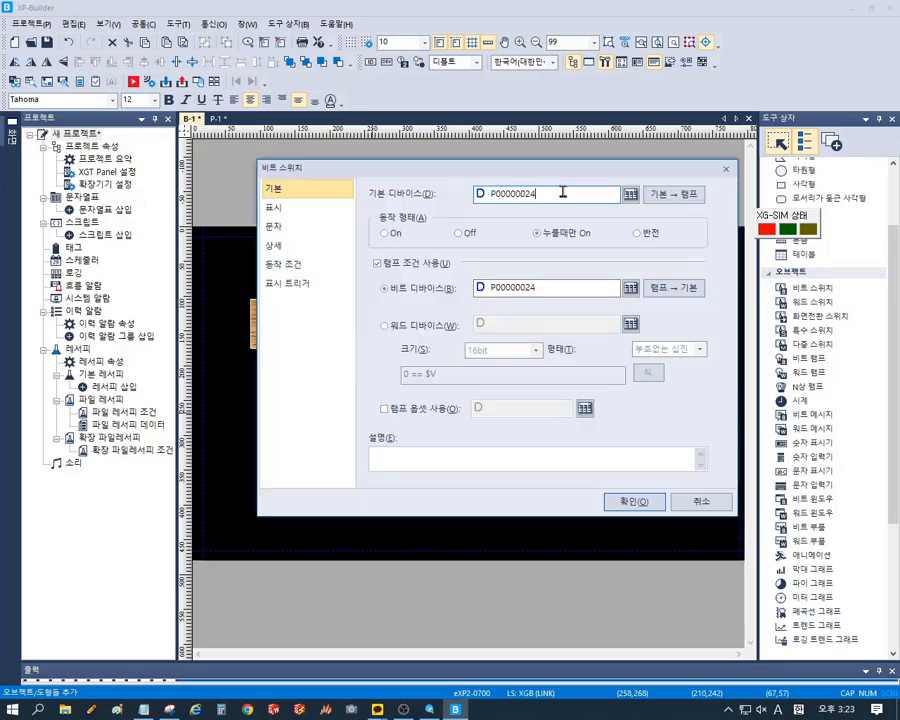
pyautogui.write('5')
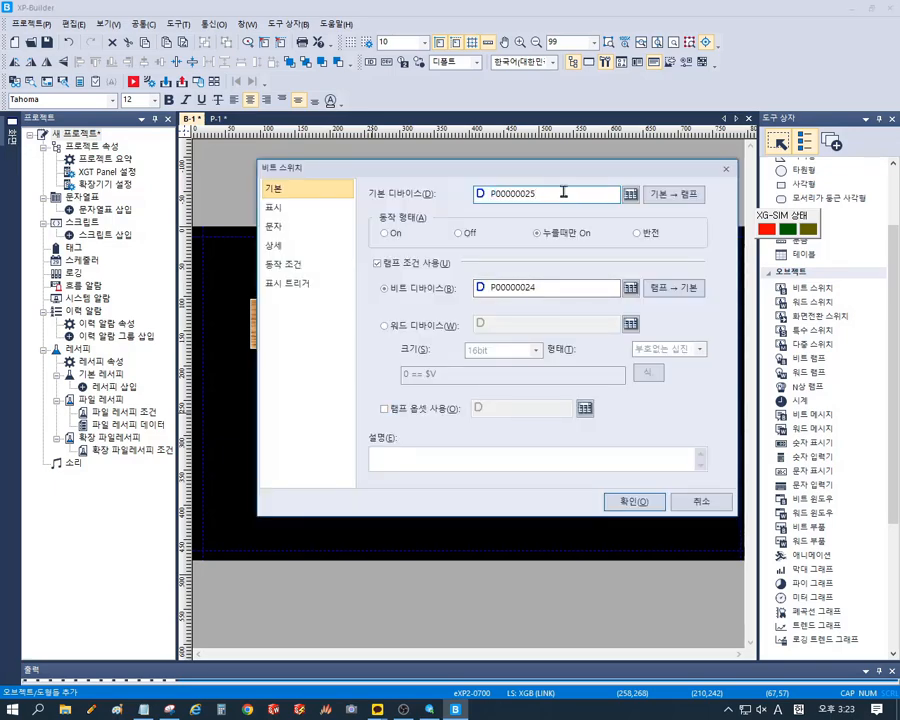
pyautogui.click(676, 194)
pyautogui.click(622, 502)
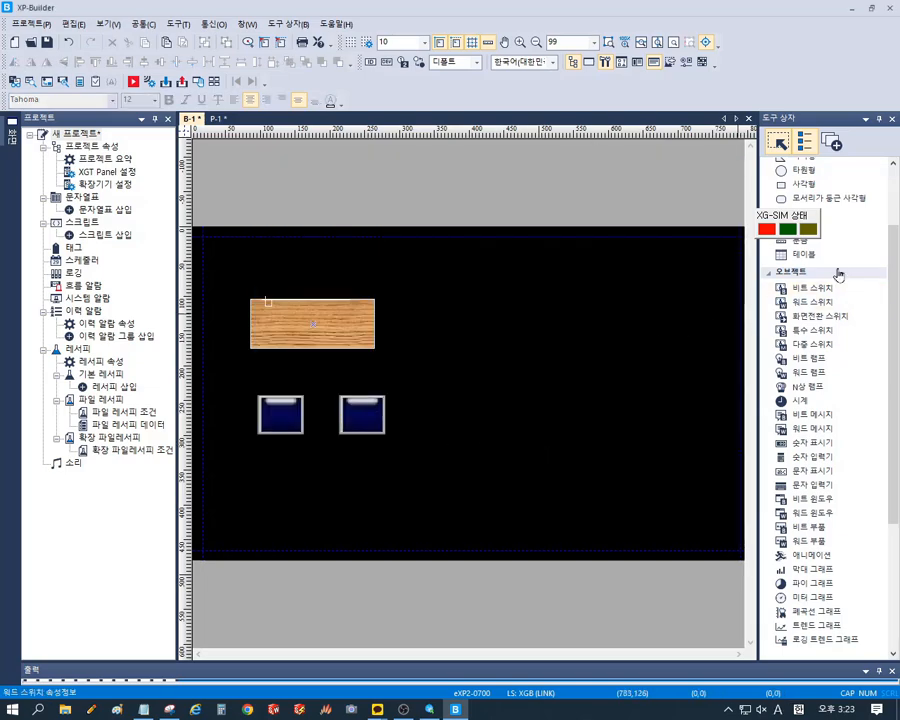
# - Add the text label P24 above the first switch in bold, size 20
pyautogui.moveTo(769, 204); pyautogui.dragTo(630, 188)
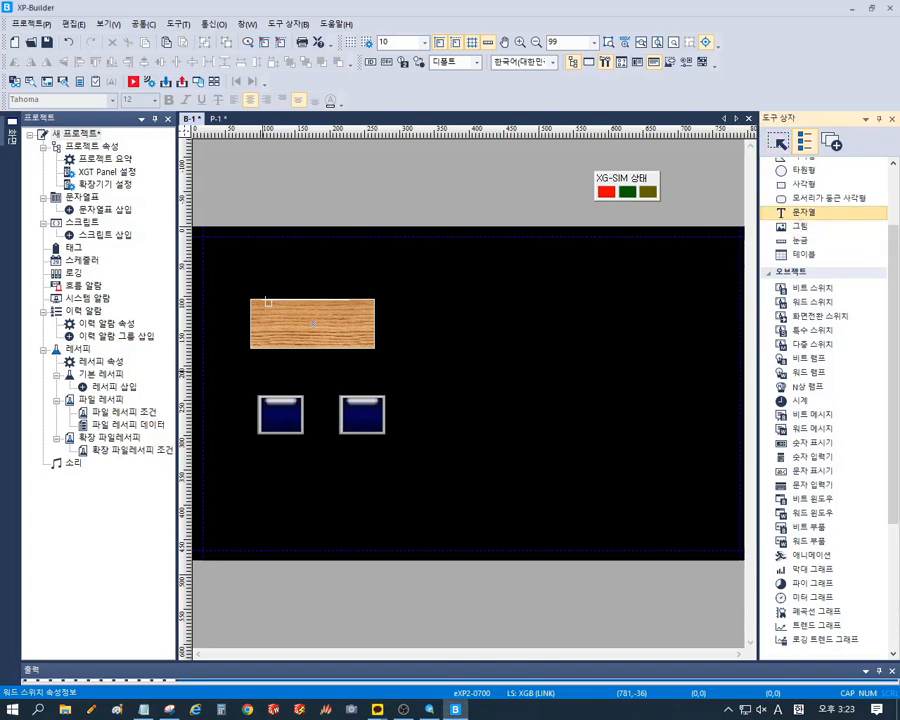
pyautogui.moveTo(261, 369); pyautogui.dragTo(298, 390)
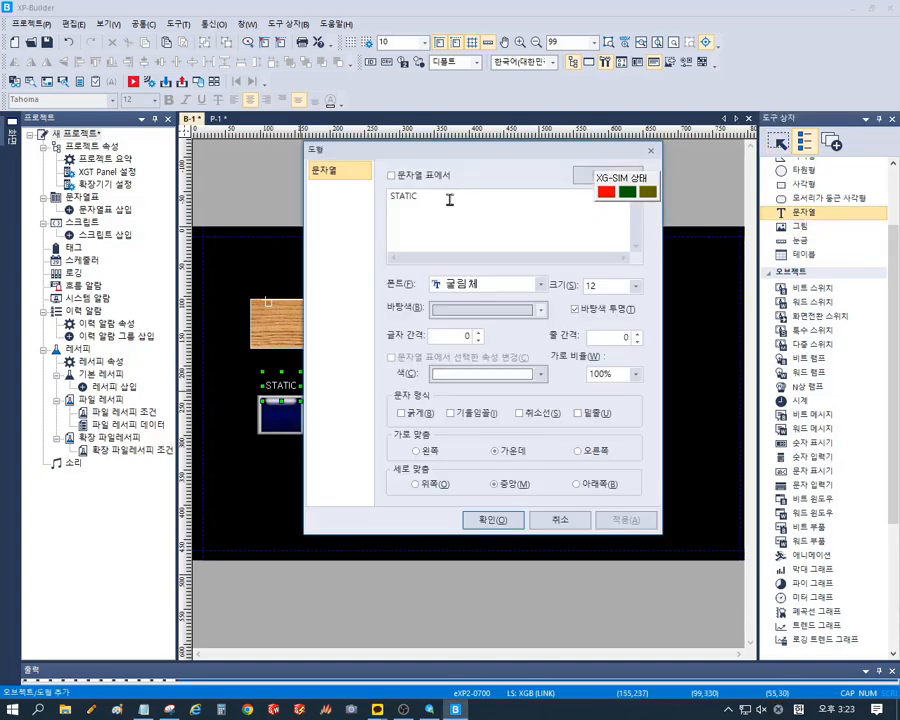
pyautogui.write('P24')
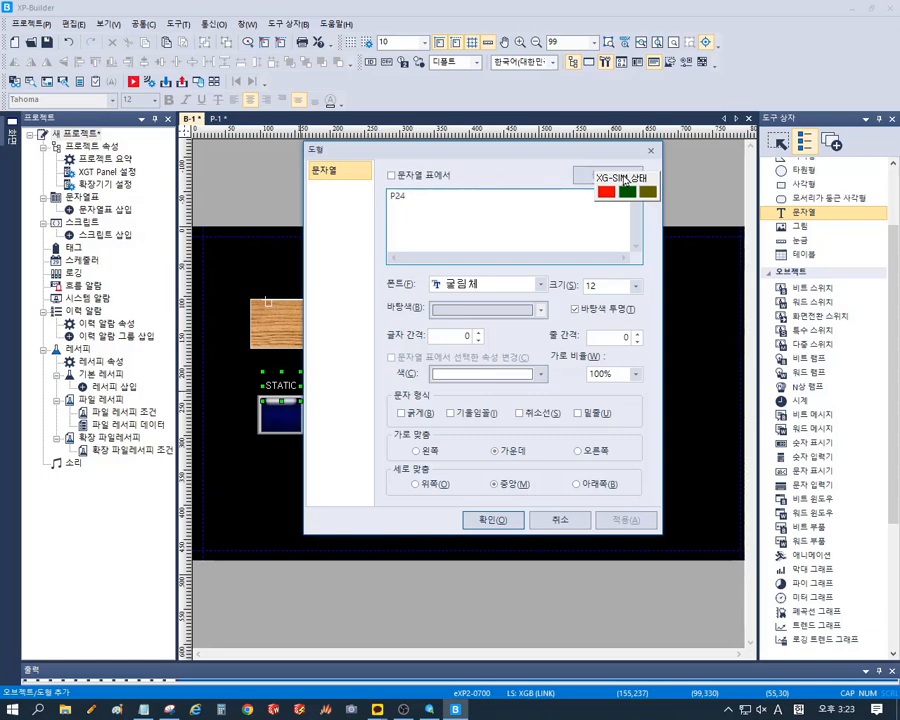
pyautogui.moveTo(631, 184); pyautogui.dragTo(683, 165)
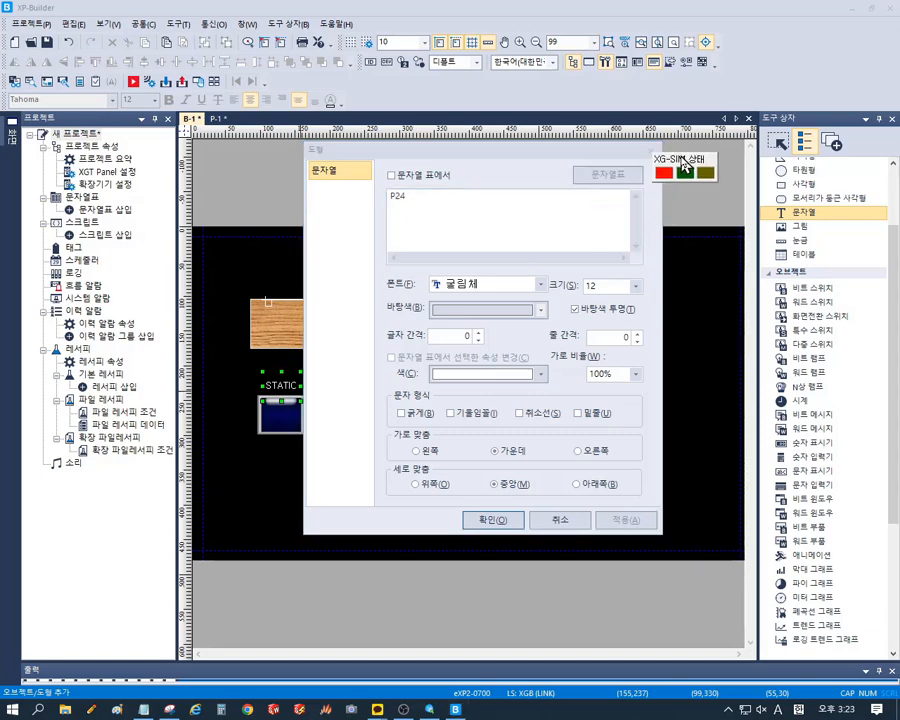
pyautogui.click(635, 286)
pyautogui.click(596, 374)
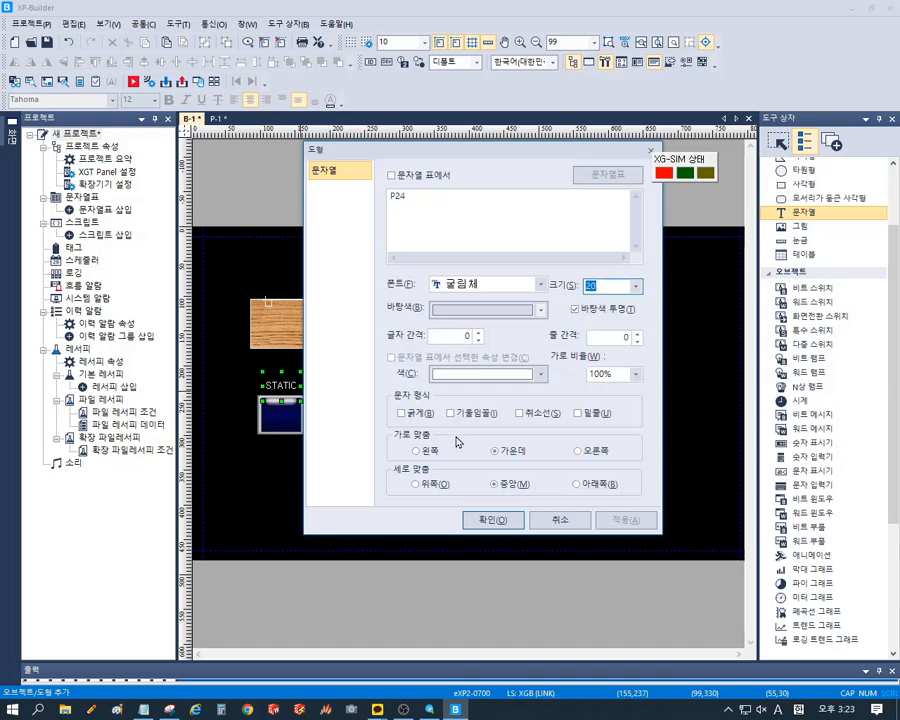
pyautogui.click(401, 412)
pyautogui.click(492, 520)
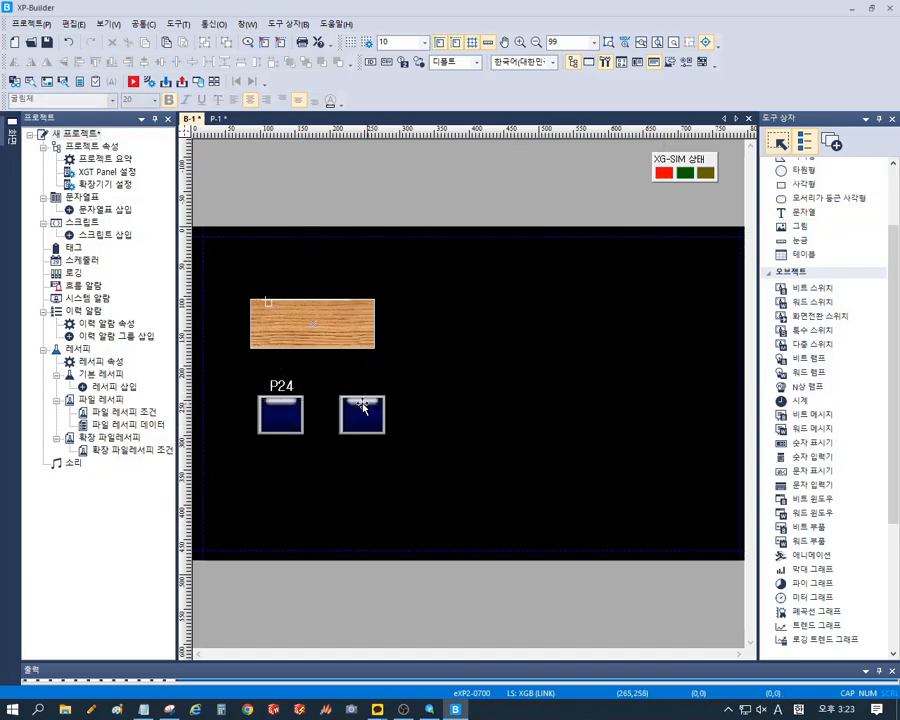
# - Copy the P24 label above the second switch and change its text to P25
pyautogui.click(284, 391)
pyautogui.keyDown('ctrl'); pyautogui.moveTo(286, 385); pyautogui.dragTo(371, 383); pyautogui.keyUp('ctrl')
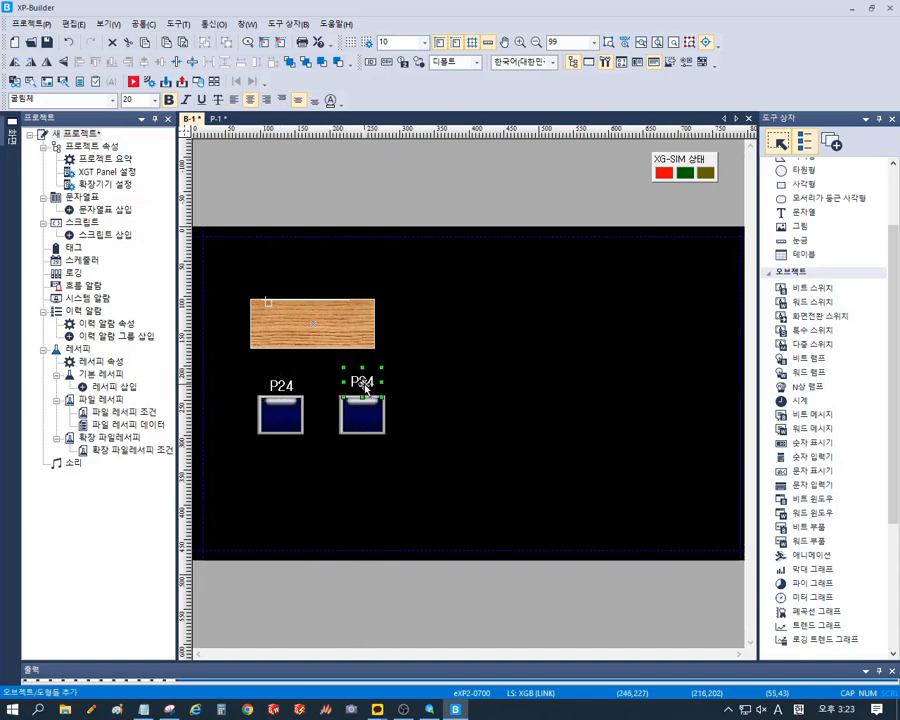
pyautogui.doubleClick(369, 382)
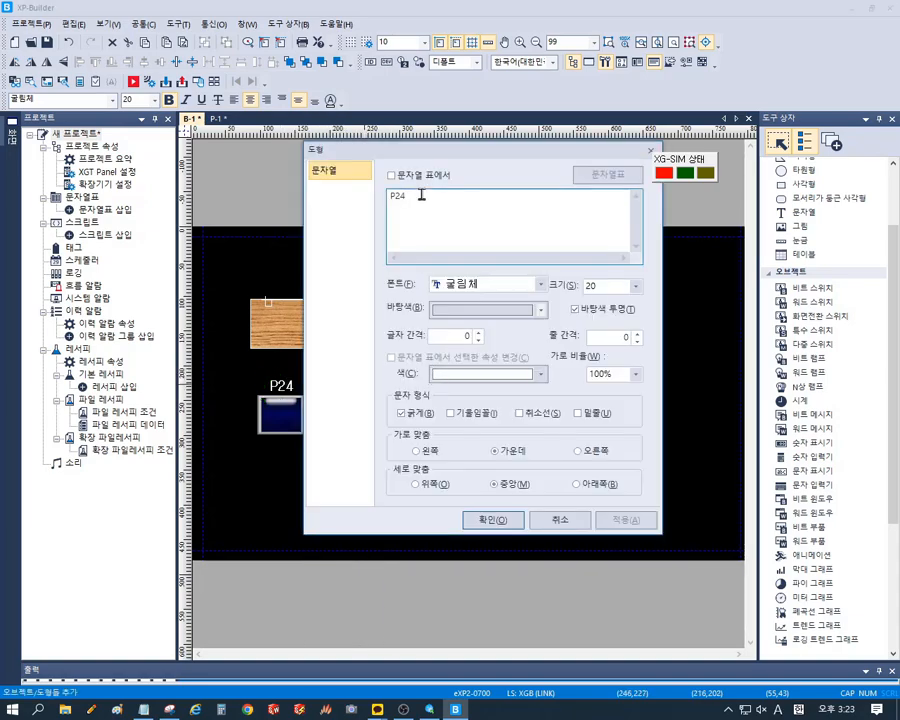
pyautogui.doubleClick(397, 196)
pyautogui.write('P25')
pyautogui.click(508, 519)
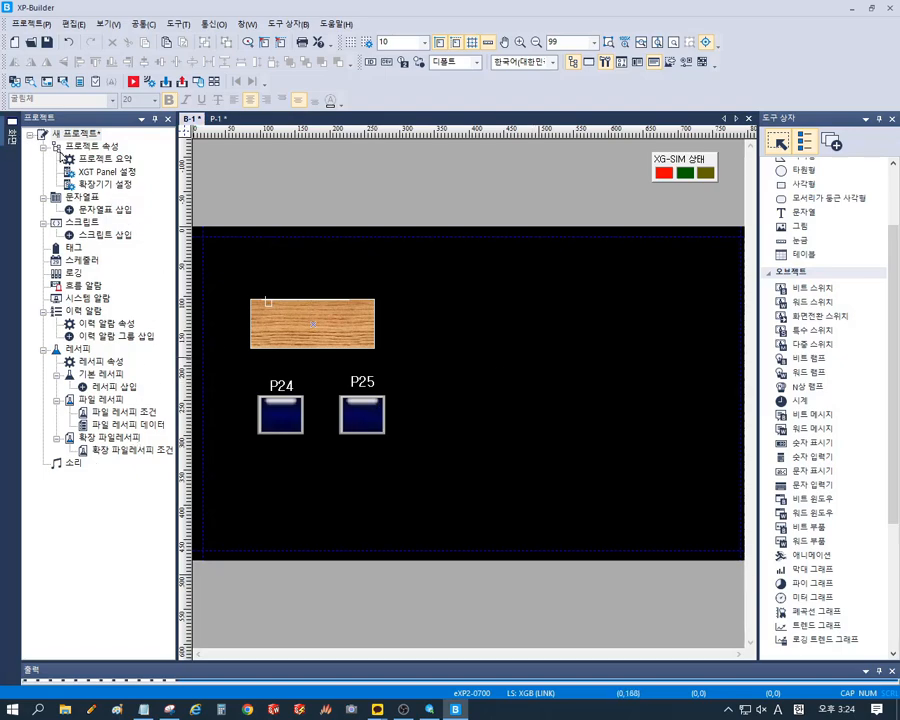
# - Review the piston and rod on auxiliary screen 1 and return to base screen 1
pyautogui.click(12, 138)
pyautogui.doubleClick(90, 285)
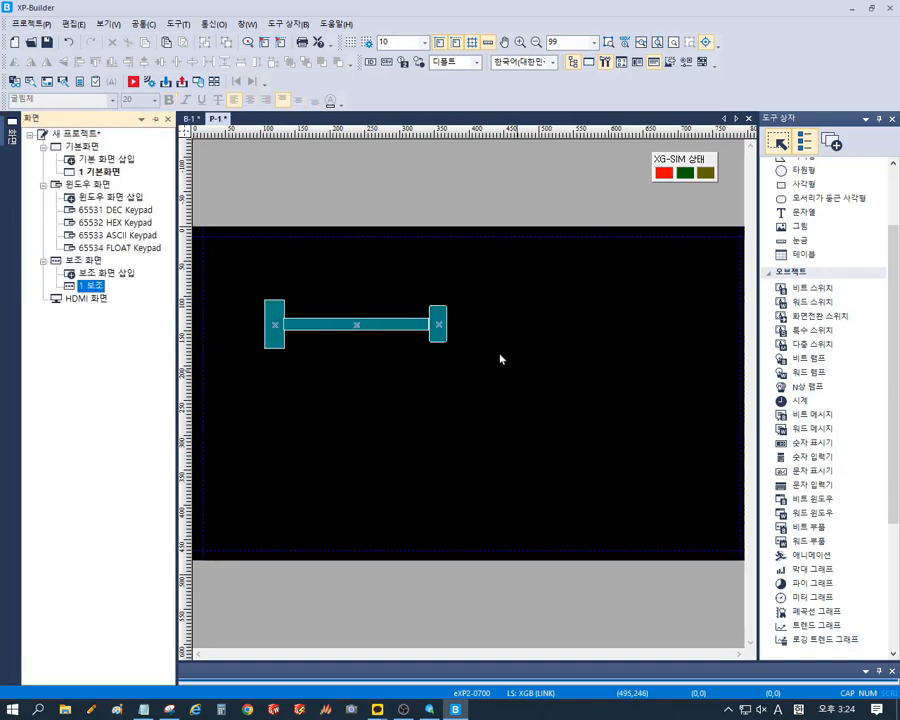
pyautogui.click(105, 174)
pyautogui.doubleClick(105, 174)
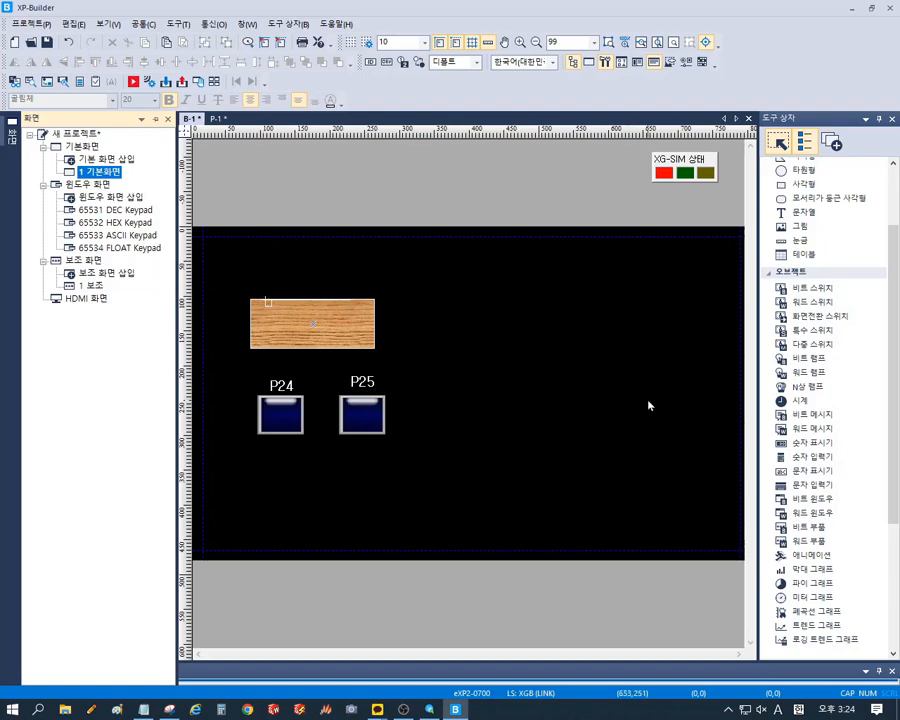
pyautogui.click(618, 343)
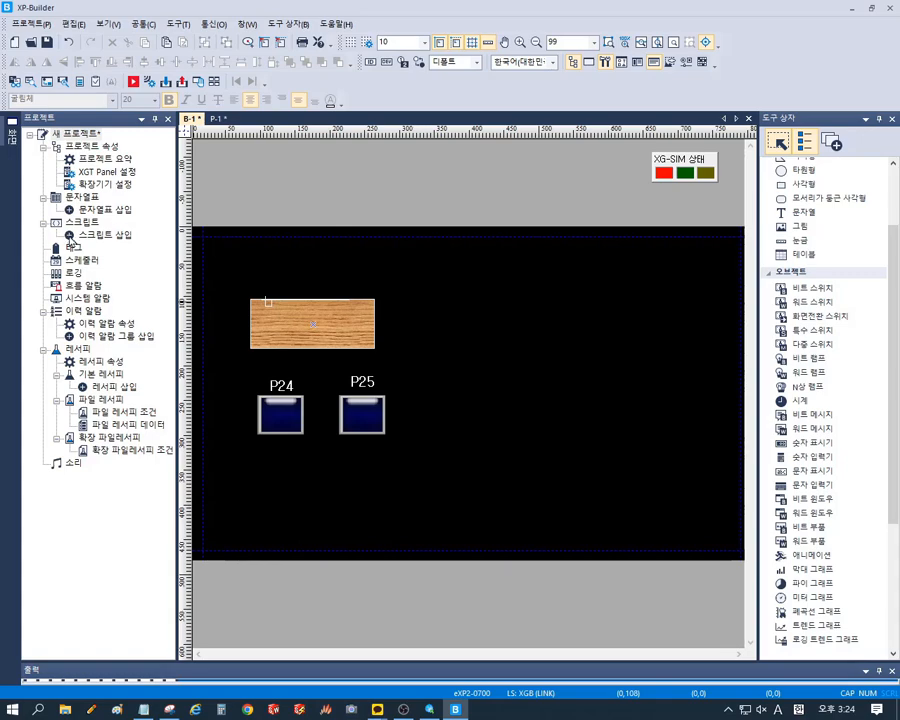
# - Insert a new script into the project and open it for editing
pyautogui.doubleClick(103, 236)
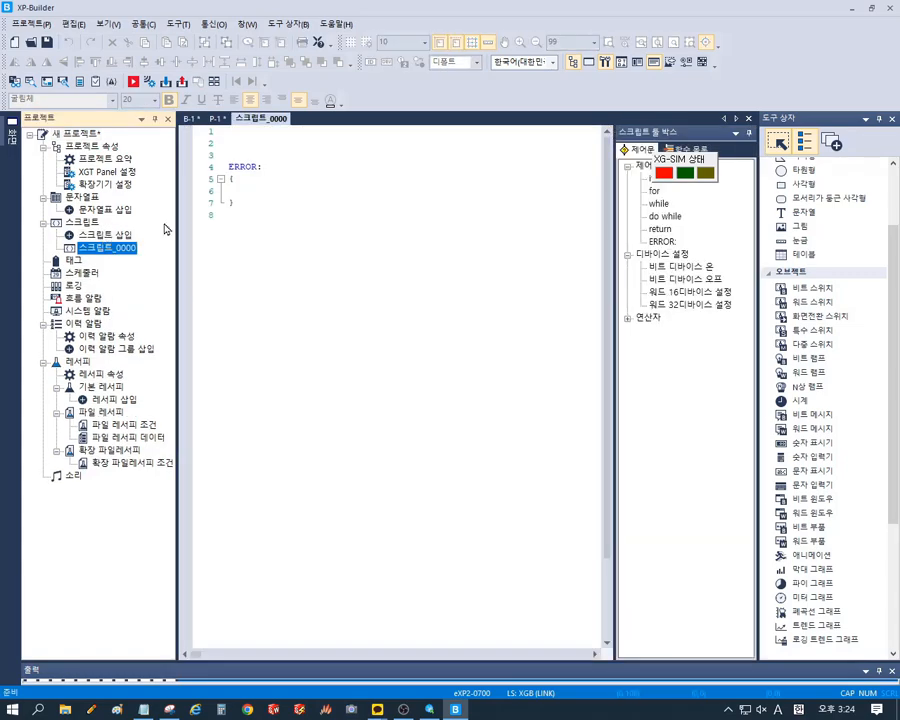
pyautogui.click(398, 364)
pyautogui.click(236, 141)
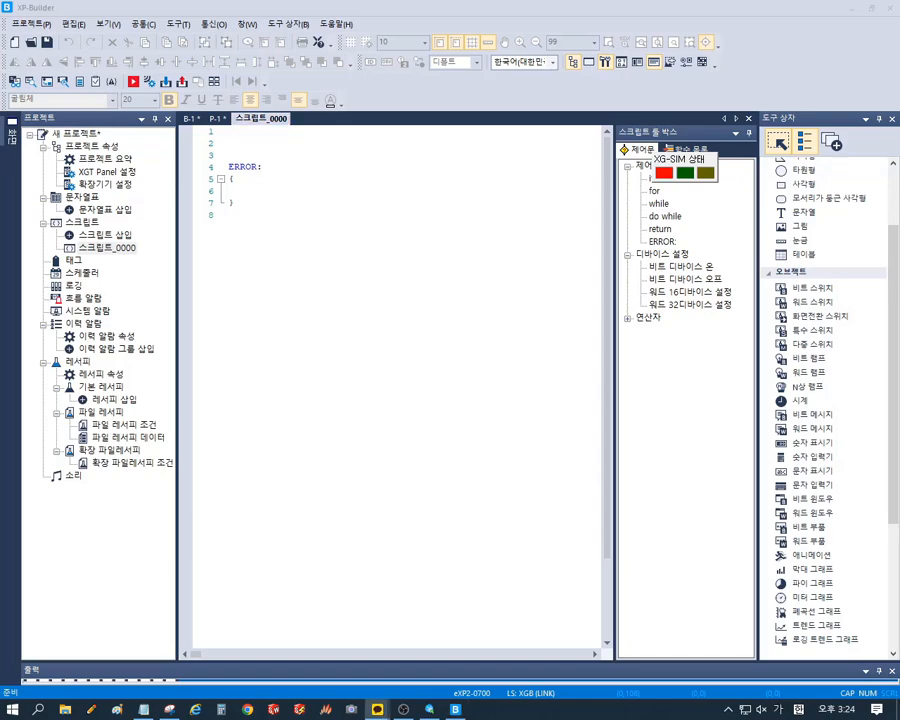
# - Switch to the KakaoTalk chat and copy the full cylinder-movement and sensor script message, through its ERROR block
pyautogui.click(377, 709)
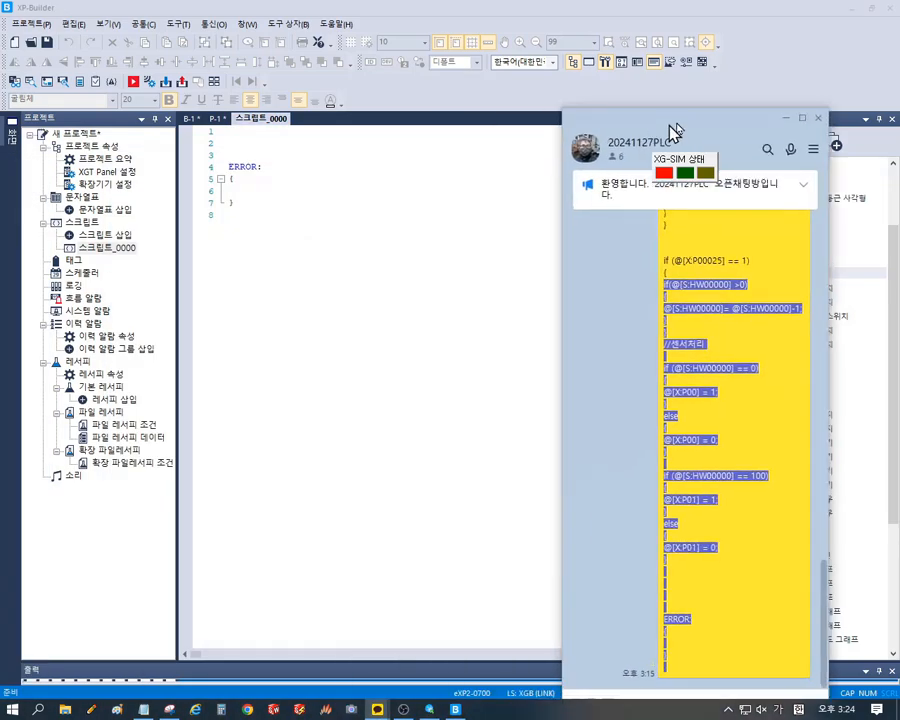
pyautogui.moveTo(670, 130); pyautogui.dragTo(426, 48)
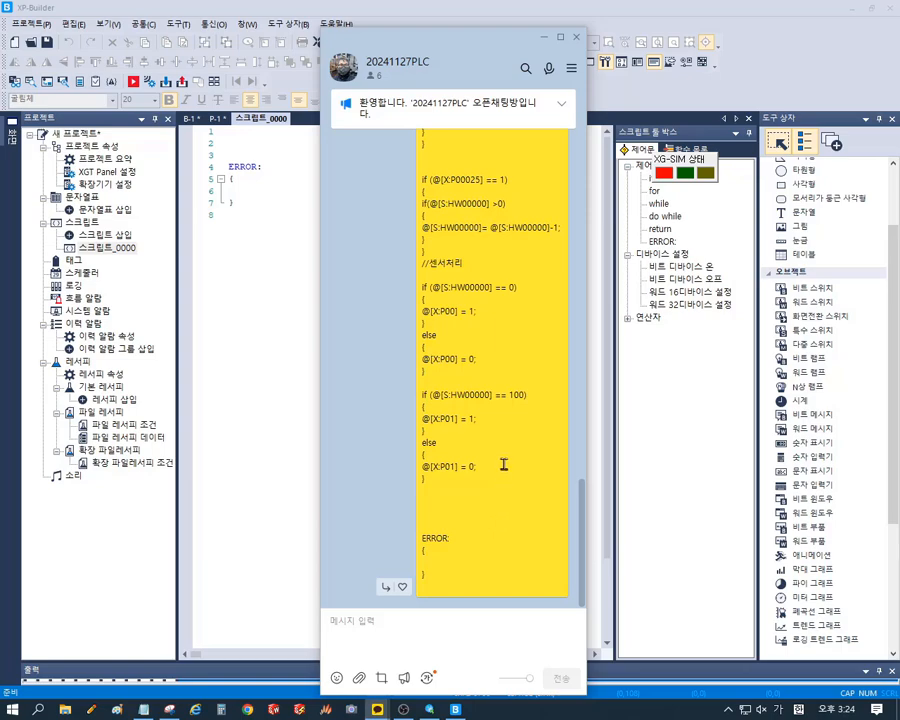
pyautogui.scroll(3, 504, 464)
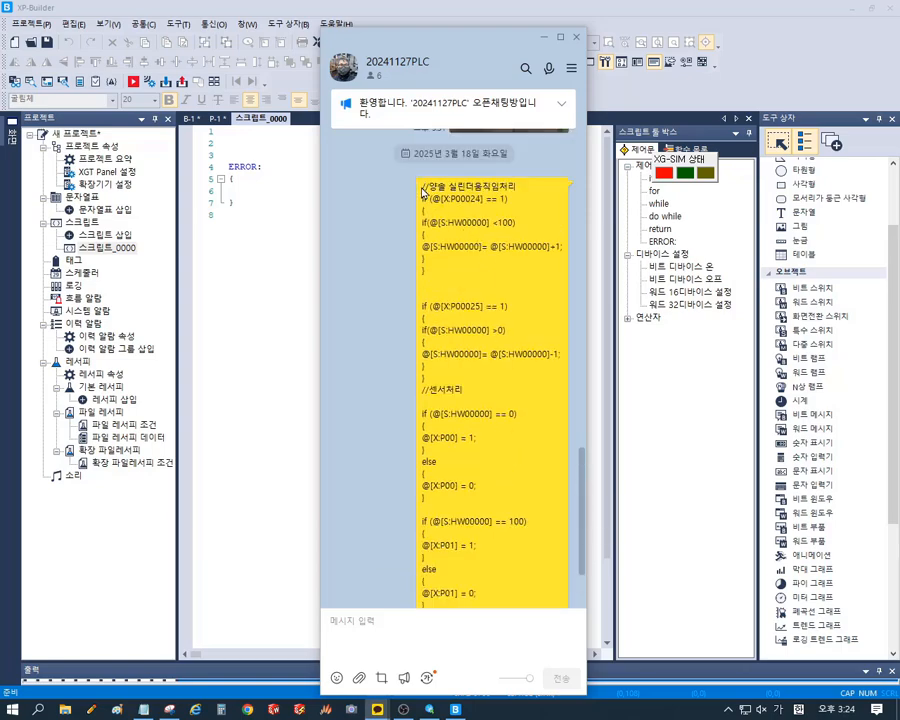
pyautogui.moveTo(422, 185); pyautogui.dragTo(474, 642)
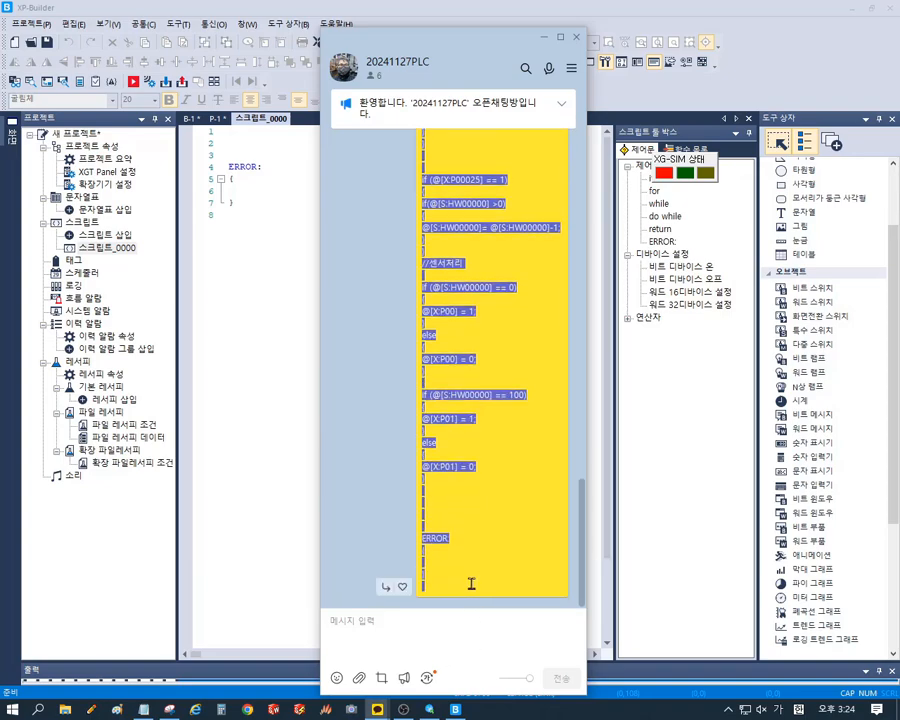
# - Return to XP-Builder and replace the entire content of 스크립트_0000 with the copied script code
pyautogui.click(281, 301)
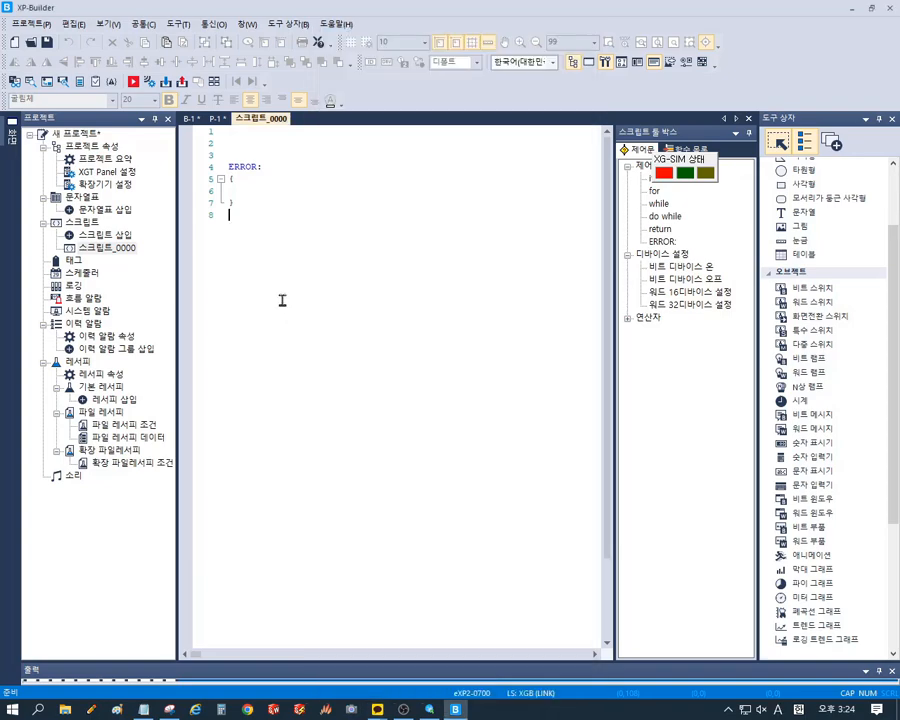
pyautogui.hotkey('ctrl', 'a')
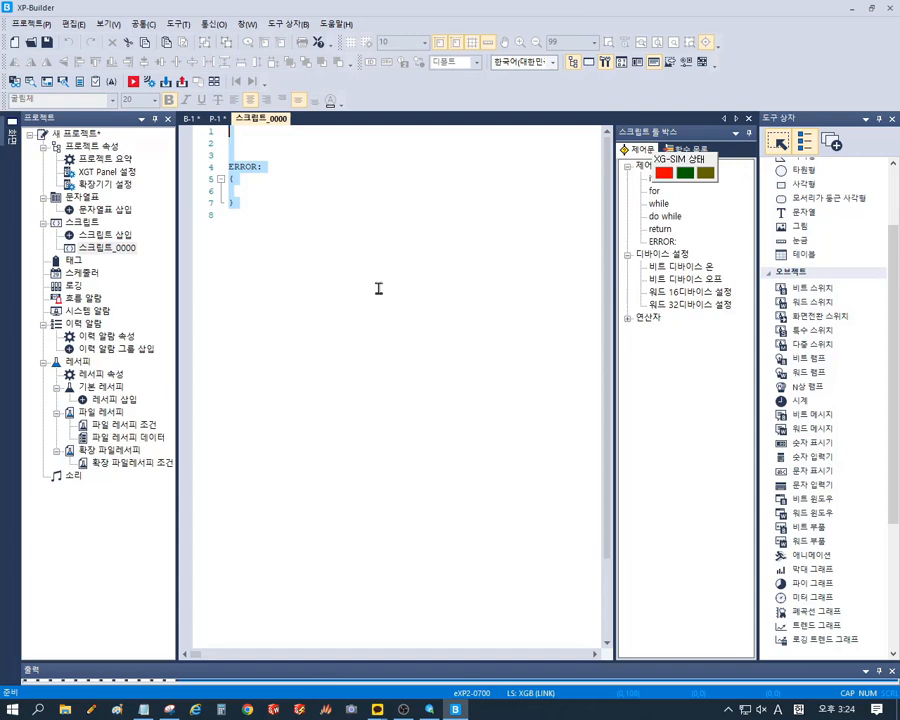
pyautogui.hotkey('ctrl', 'v')
pyautogui.scroll(1, 536, 419)
pyautogui.click(536, 419)
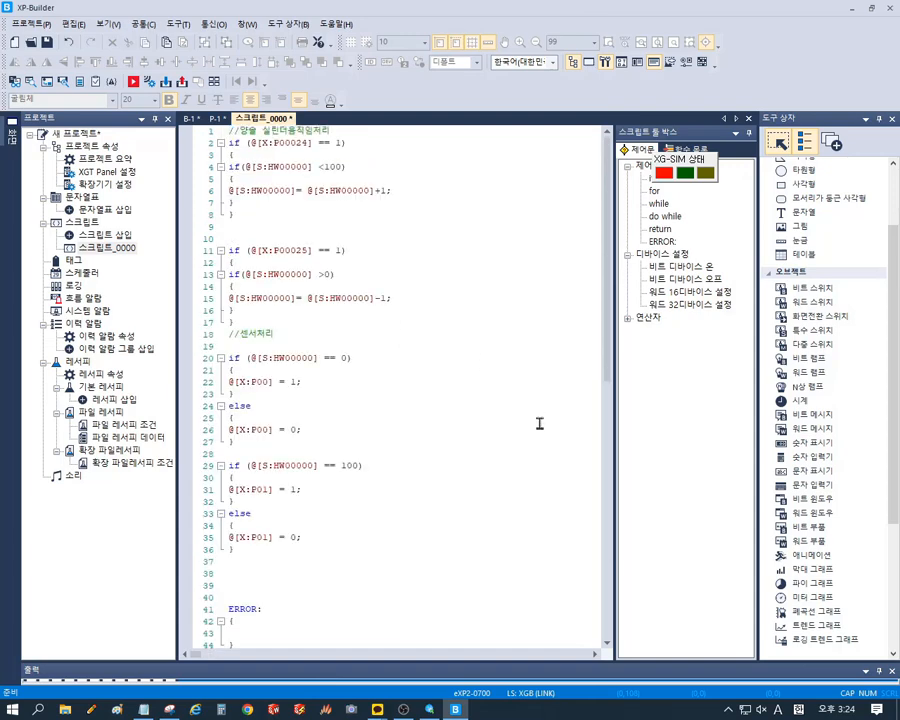
pyautogui.scroll(-3, 538, 418)
pyautogui.click(289, 603)
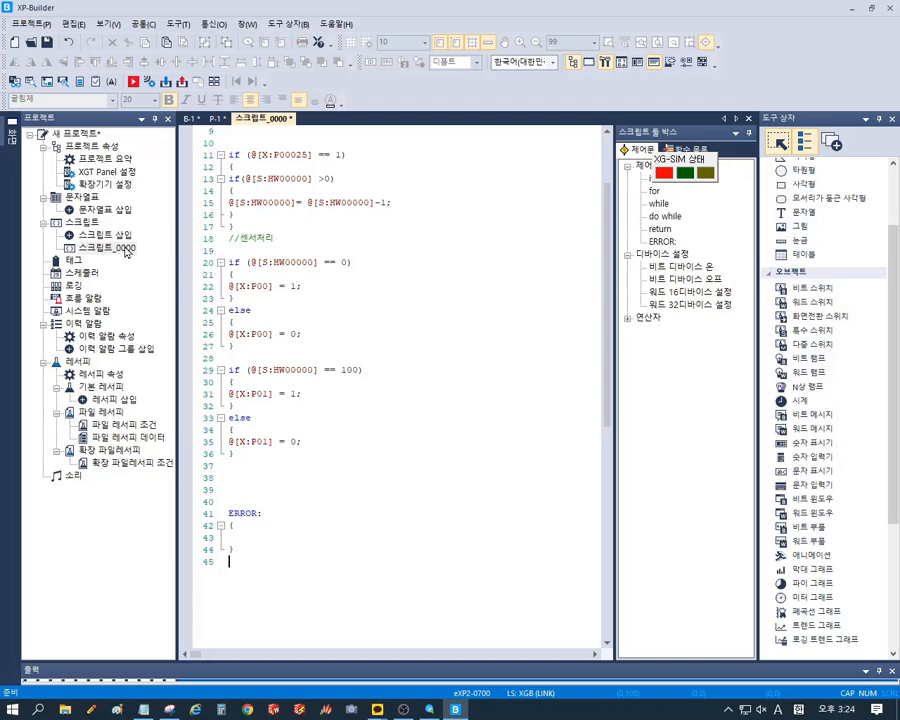
# - Run the script error check on the project's script
pyautogui.click(502, 290)
pyautogui.click(179, 24)
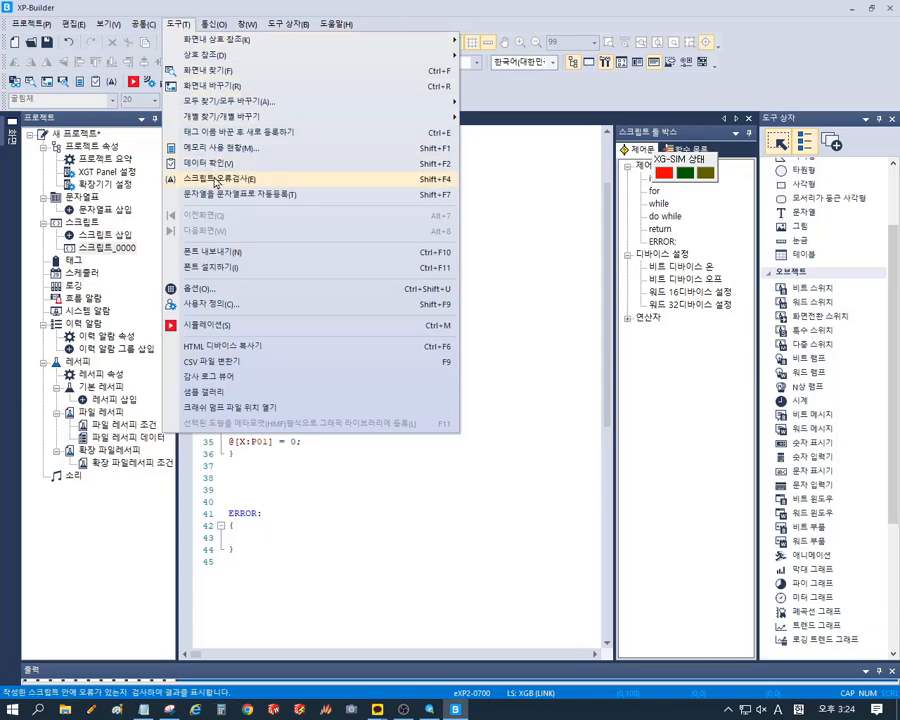
pyautogui.click(215, 180)
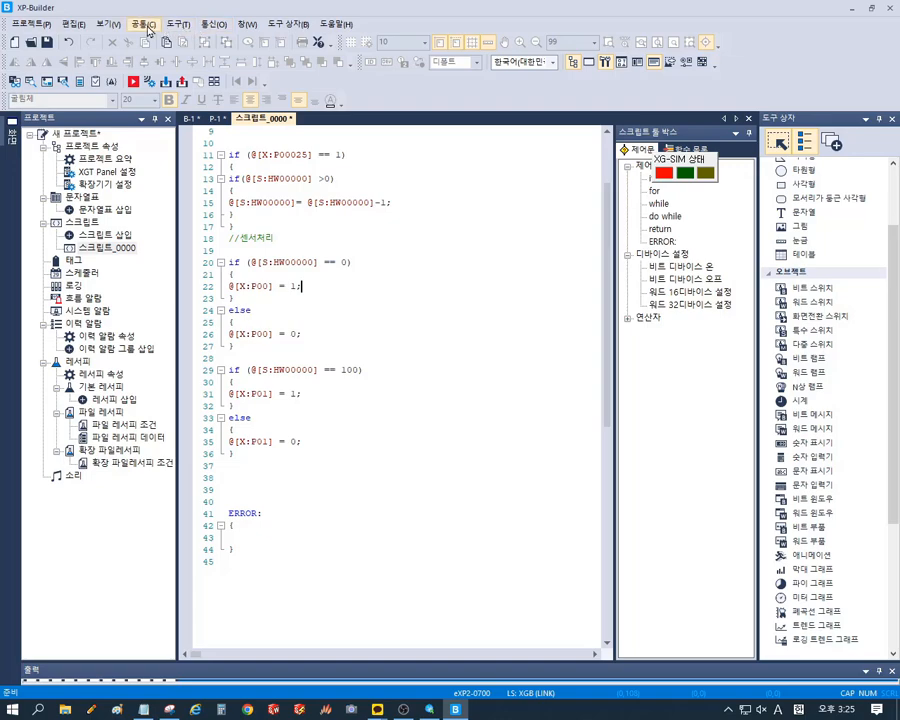
# - Open the global script settings in the project properties and choose 스크립트_0000 as the script to execute
pyautogui.click(146, 26)
pyautogui.click(150, 38)
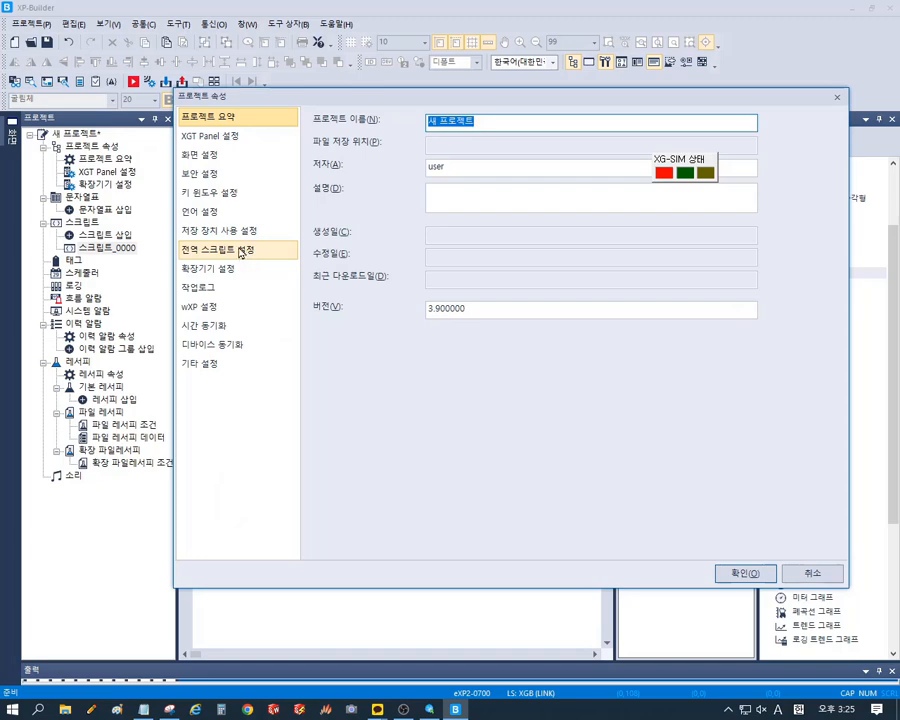
pyautogui.click(238, 251)
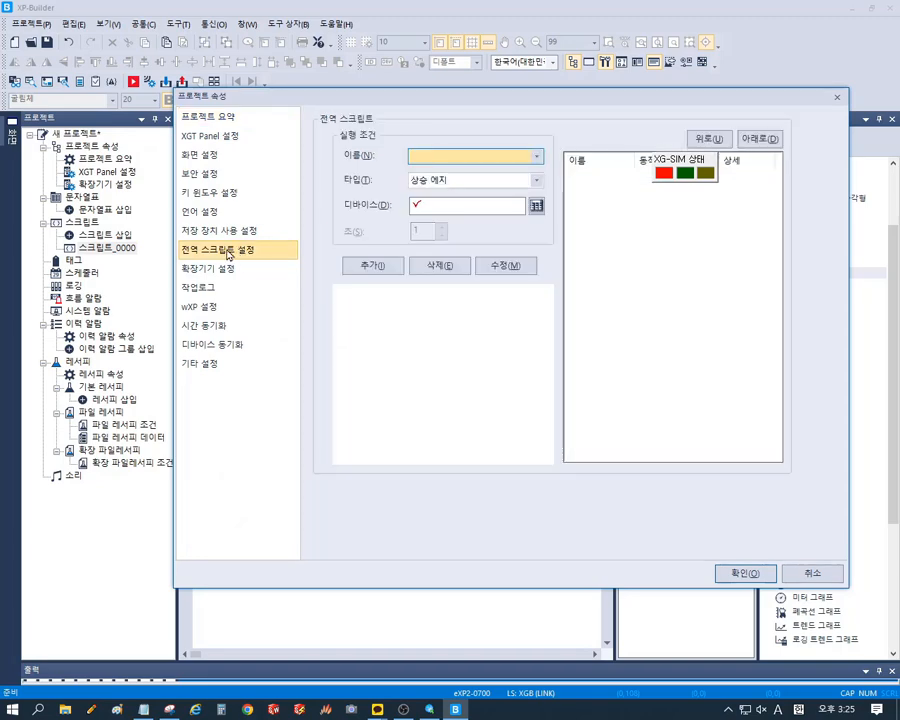
pyautogui.moveTo(703, 173); pyautogui.dragTo(763, 20)
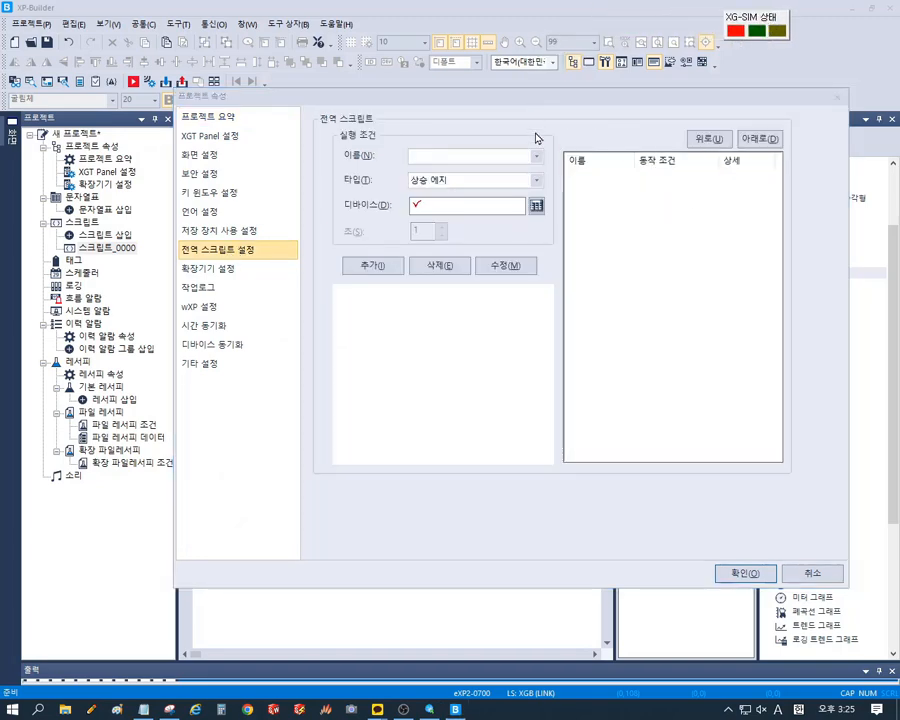
pyautogui.click(535, 158)
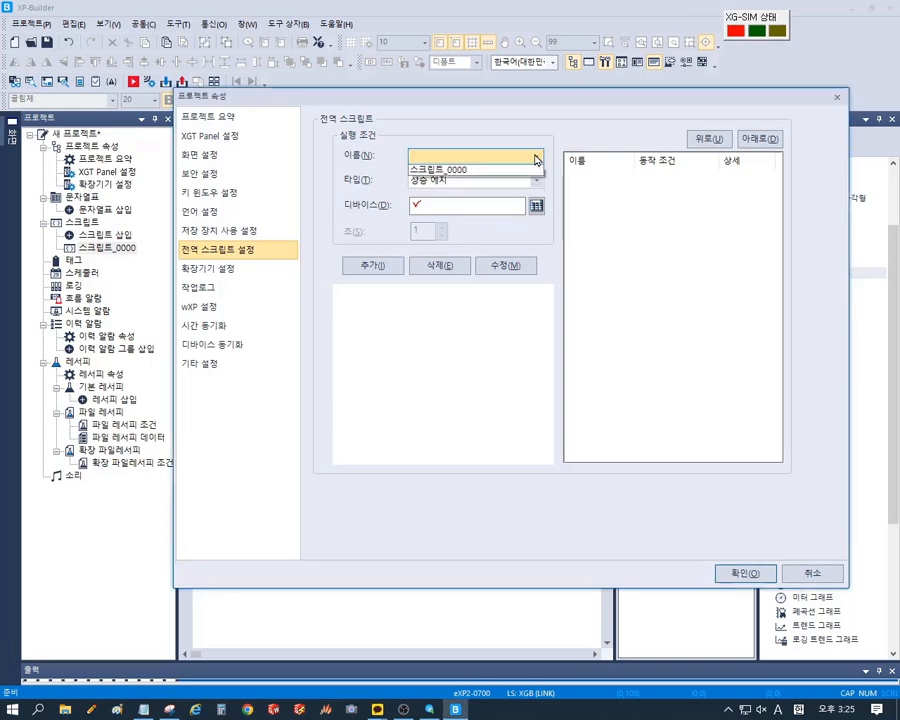
pyautogui.click(458, 169)
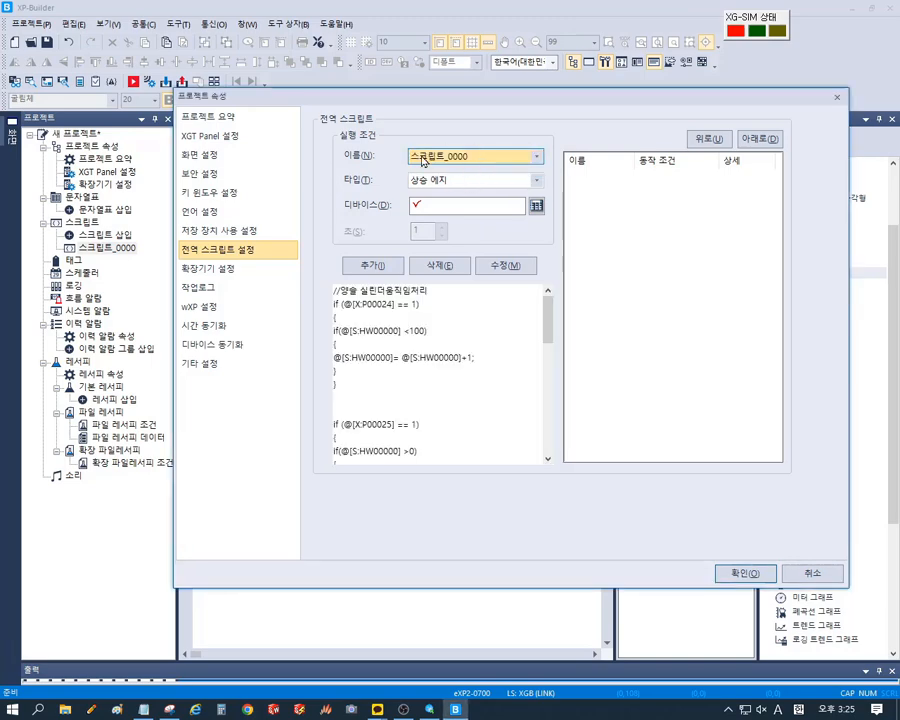
# - Try the falling-edge (하강 에지), on-change (변화시) and periodic (주기적) execution types for the global script
pyautogui.click(454, 207)
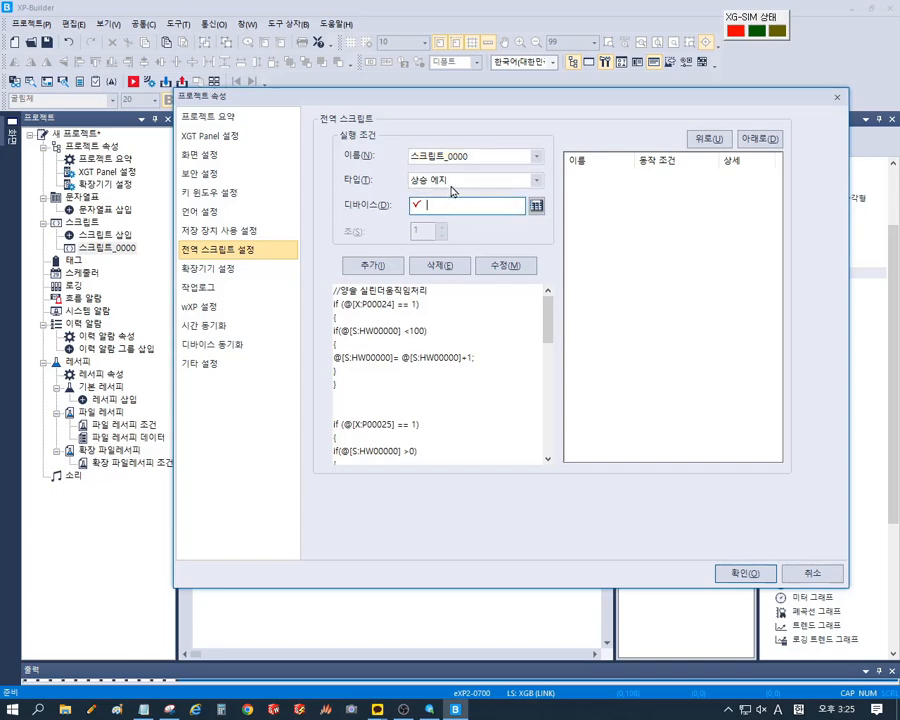
pyautogui.click(453, 183)
pyautogui.click(452, 206)
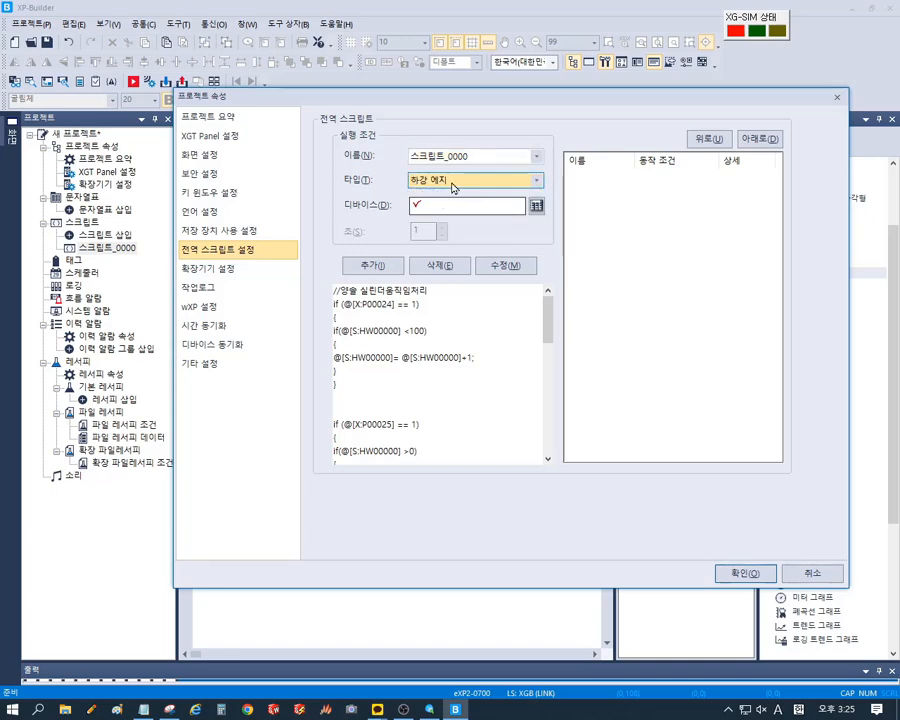
pyautogui.click(463, 184)
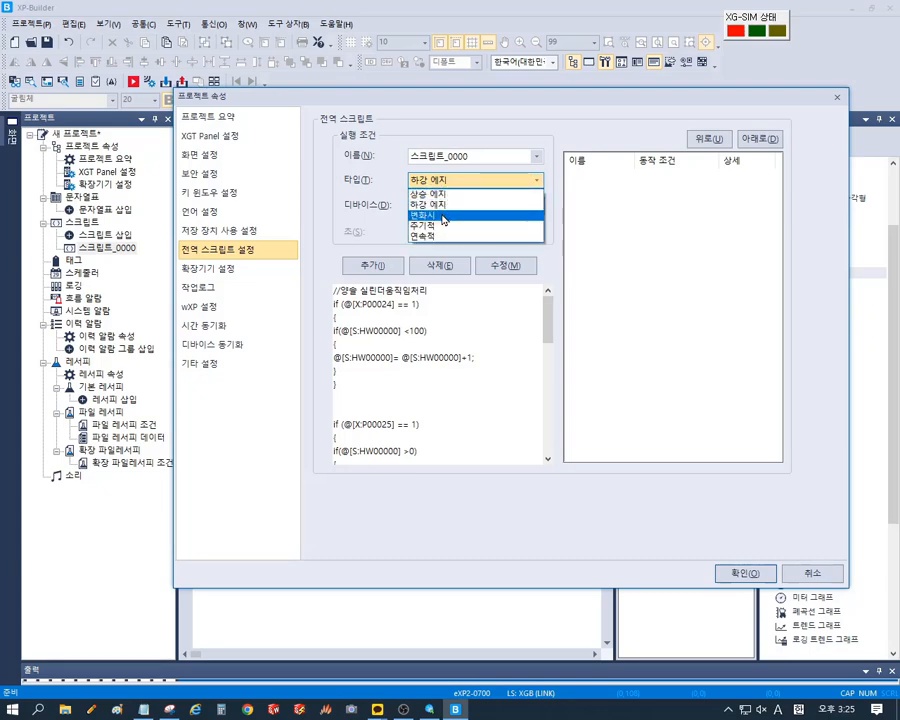
pyautogui.click(443, 216)
pyautogui.click(454, 180)
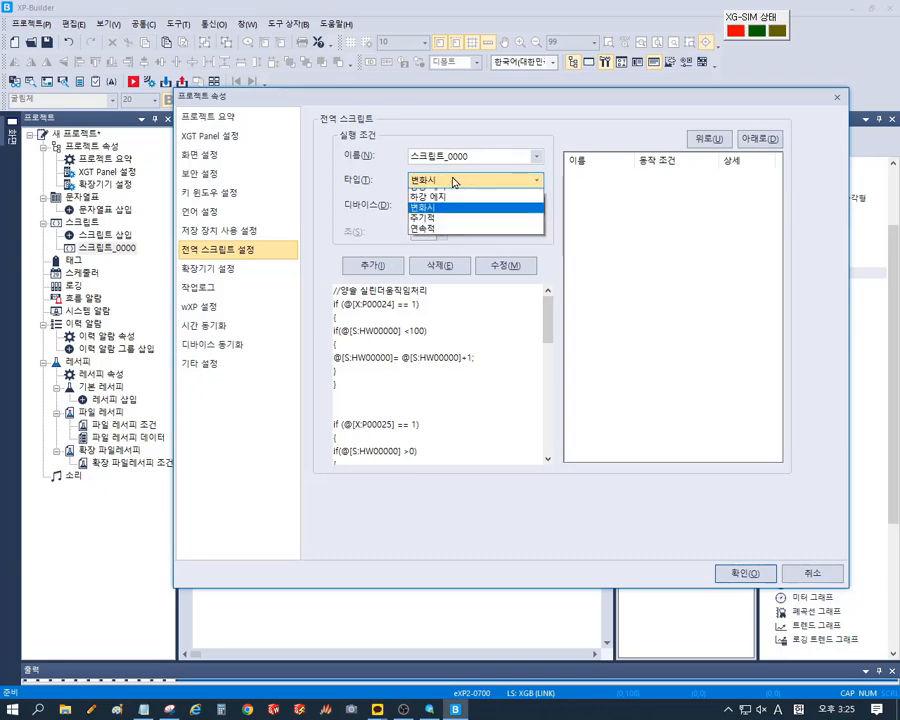
pyautogui.click(437, 227)
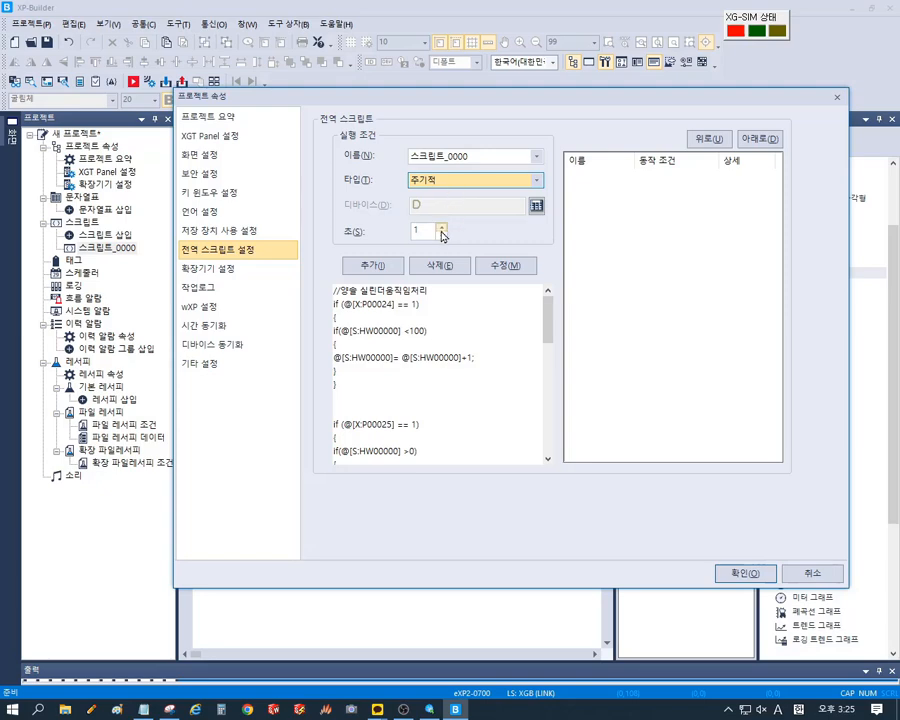
# - Set the execution type to continuous (연속적), add 스크립트_0000 to the global script list and apply the project properties
pyautogui.click(456, 182)
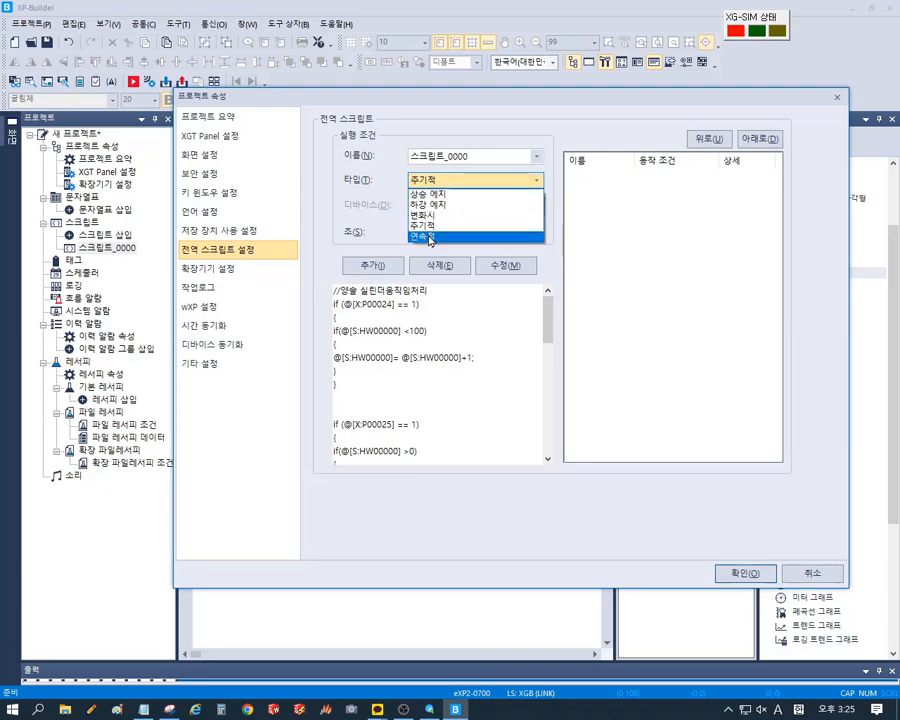
pyautogui.click(444, 240)
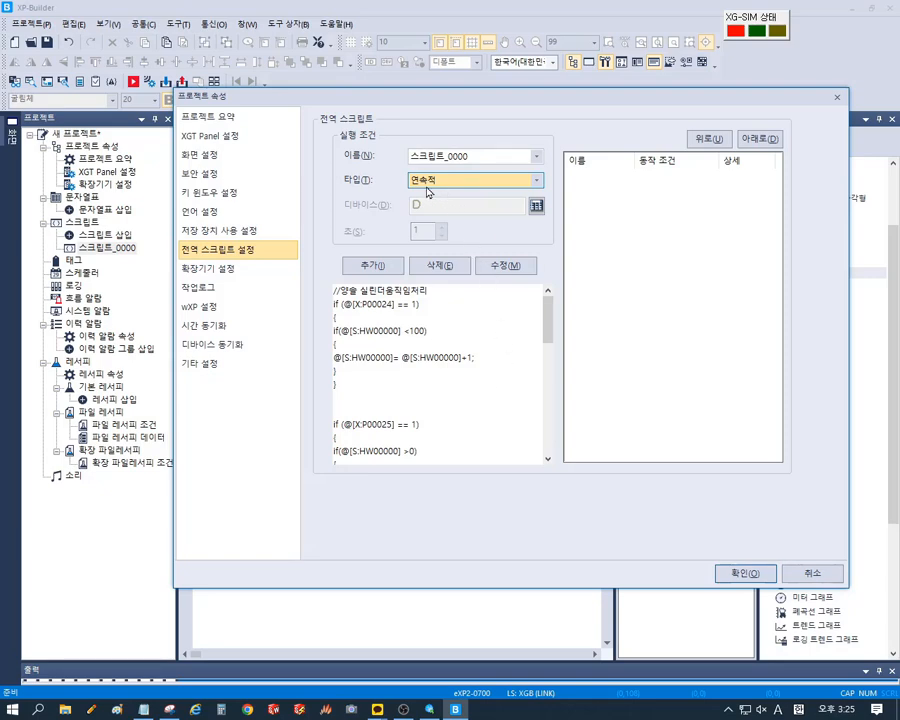
pyautogui.click(373, 265)
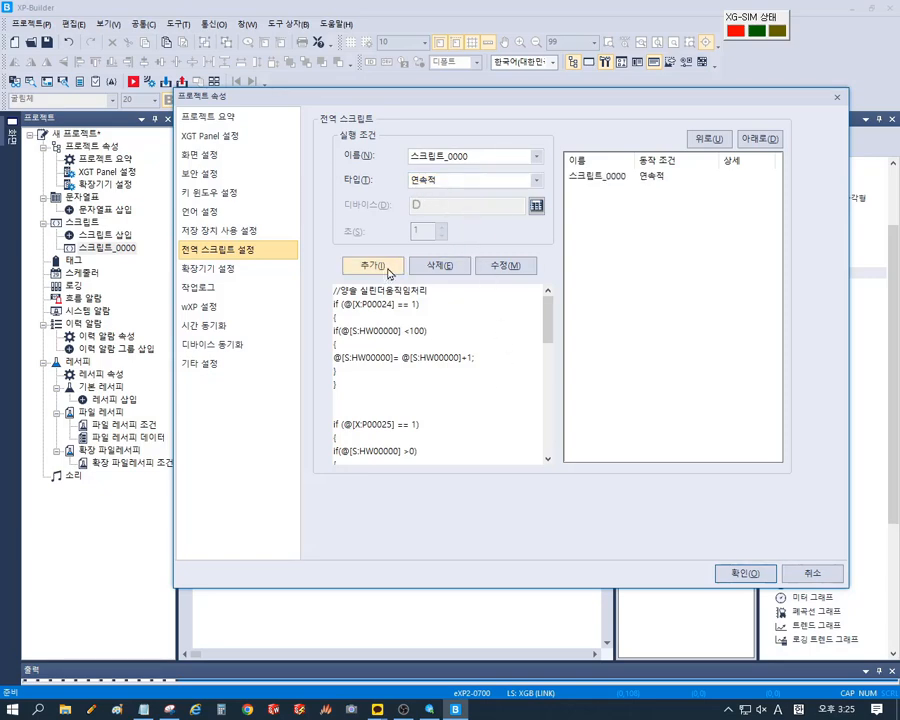
pyautogui.click(607, 181)
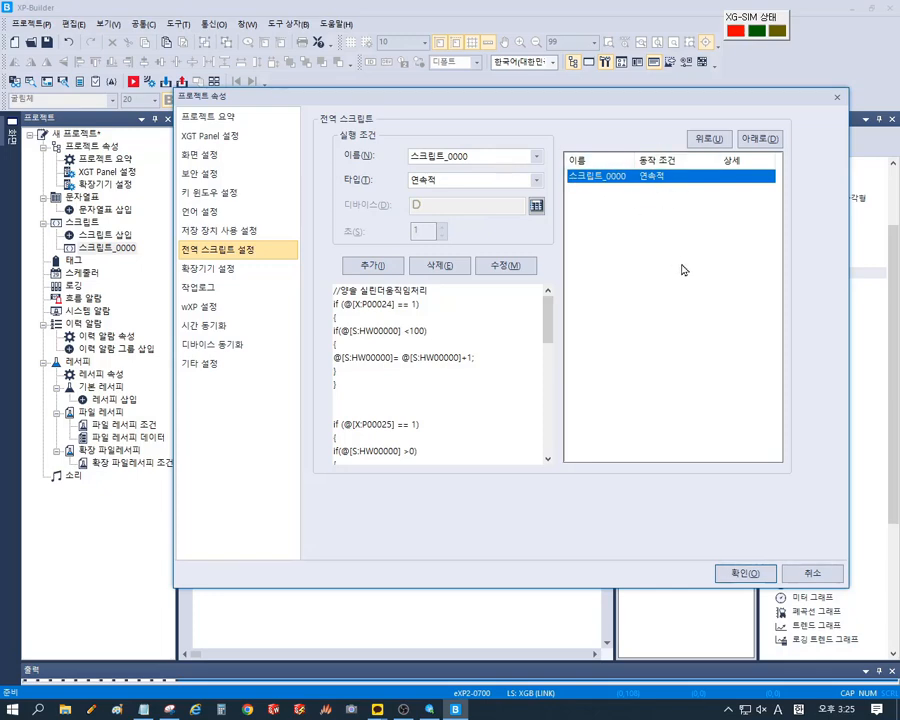
pyautogui.click(748, 572)
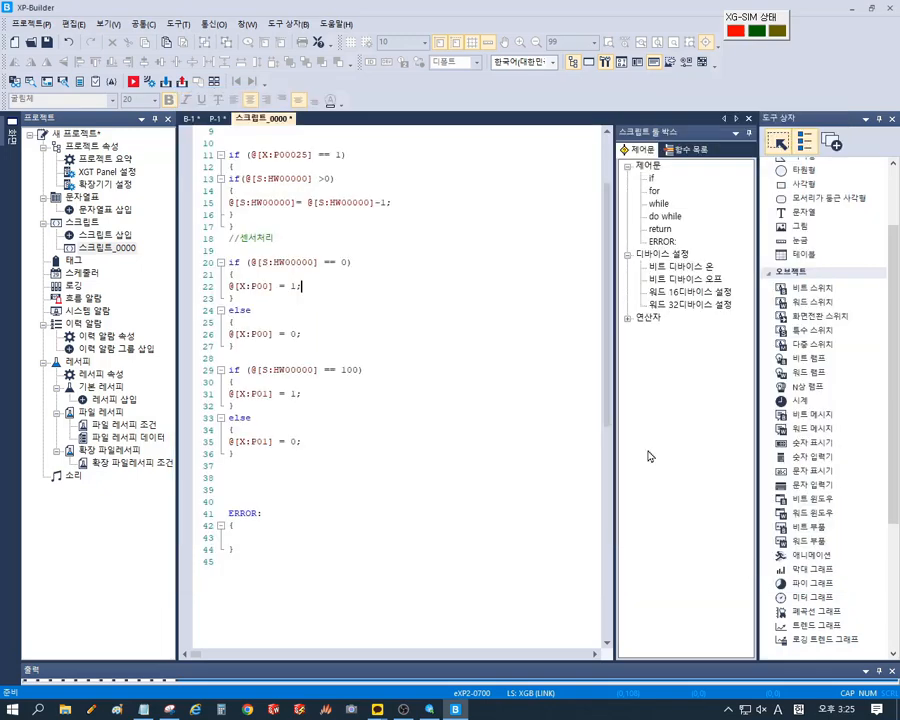
# - Return to base screen 1, launch the HMI simulation and minimize the XP-Builder window
pyautogui.click(190, 118)
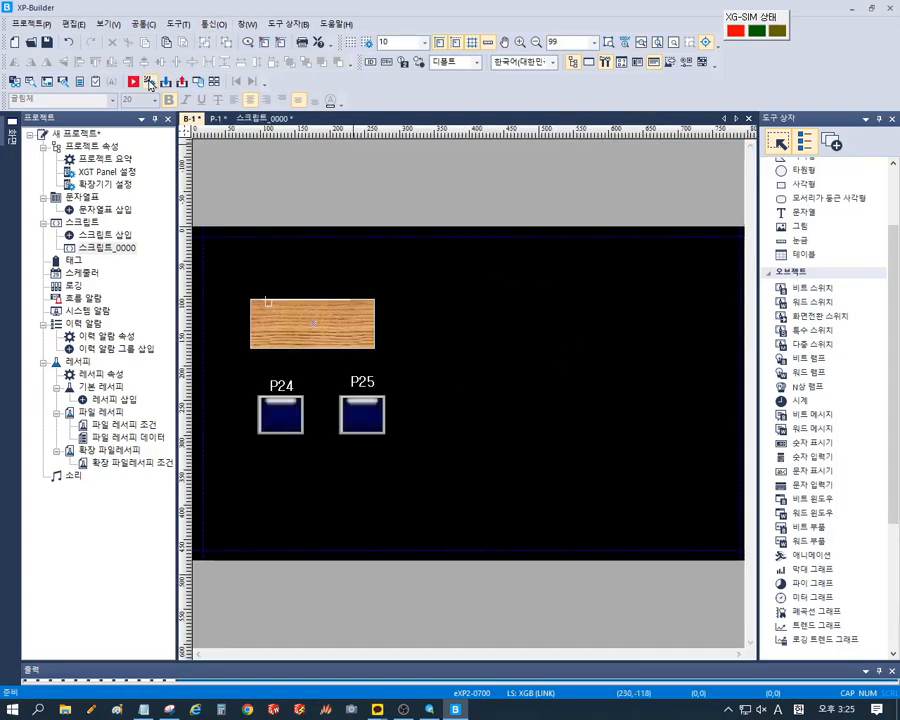
pyautogui.click(133, 81)
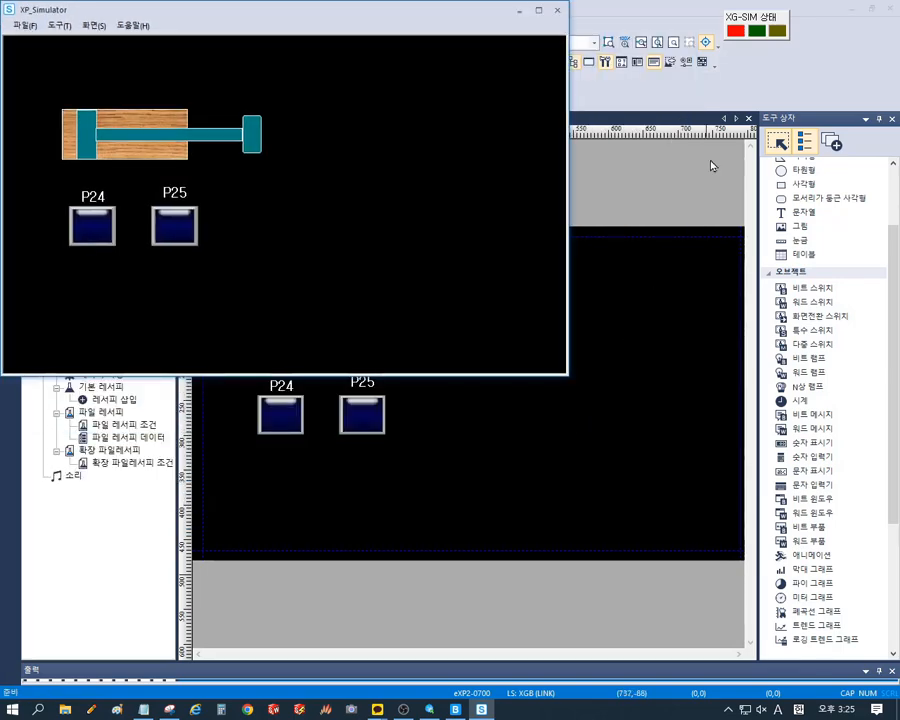
pyautogui.click(853, 9)
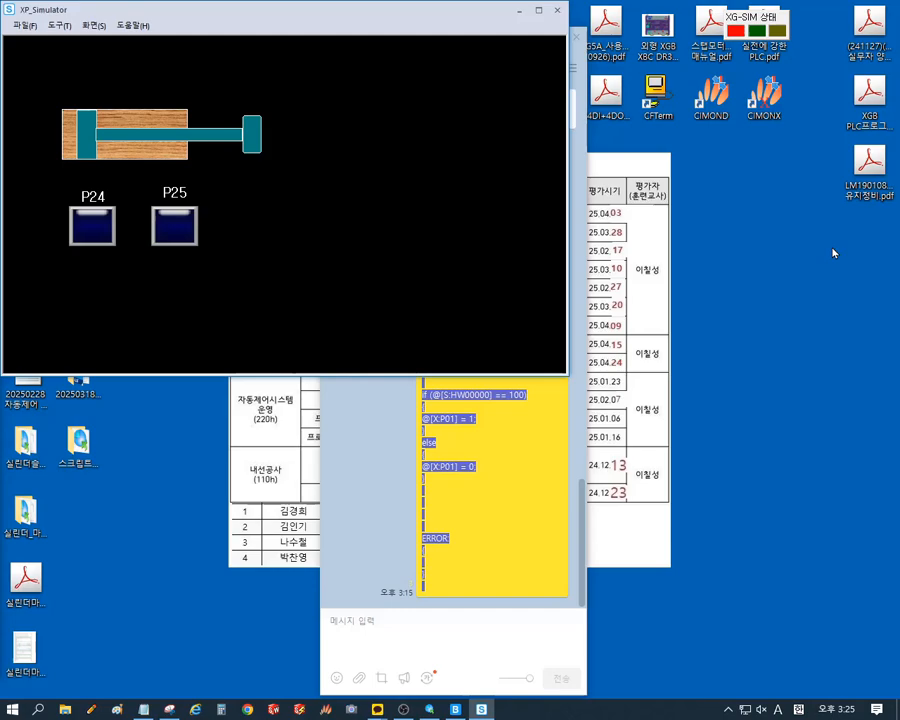
# - Switch to the XG5000 project and place the XP_Simulator window over its ladder program
pyautogui.click(430, 709)
pyautogui.click(585, 469)
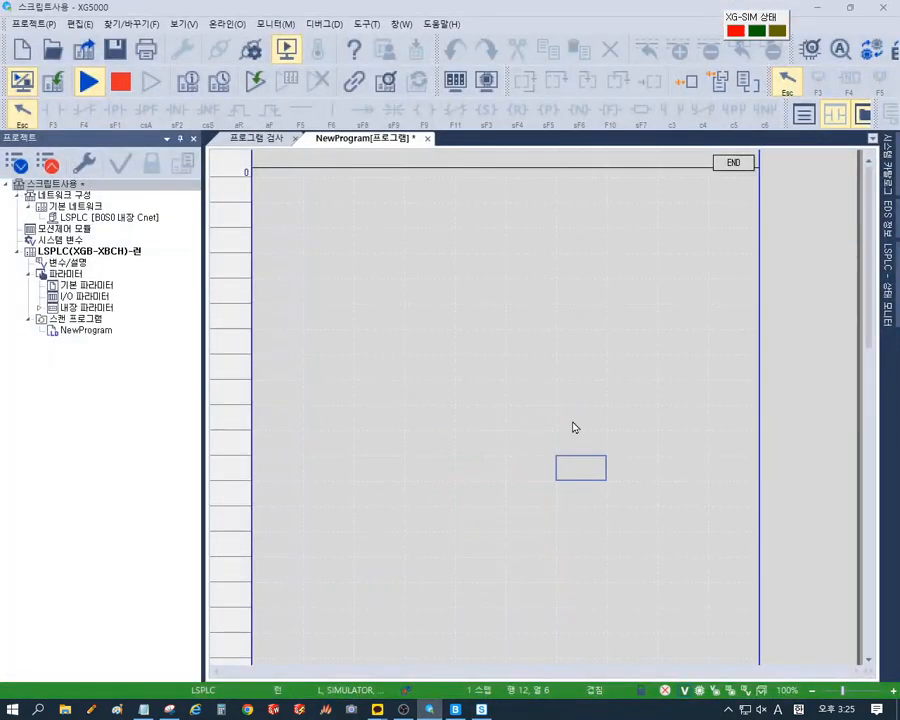
pyautogui.click(481, 709)
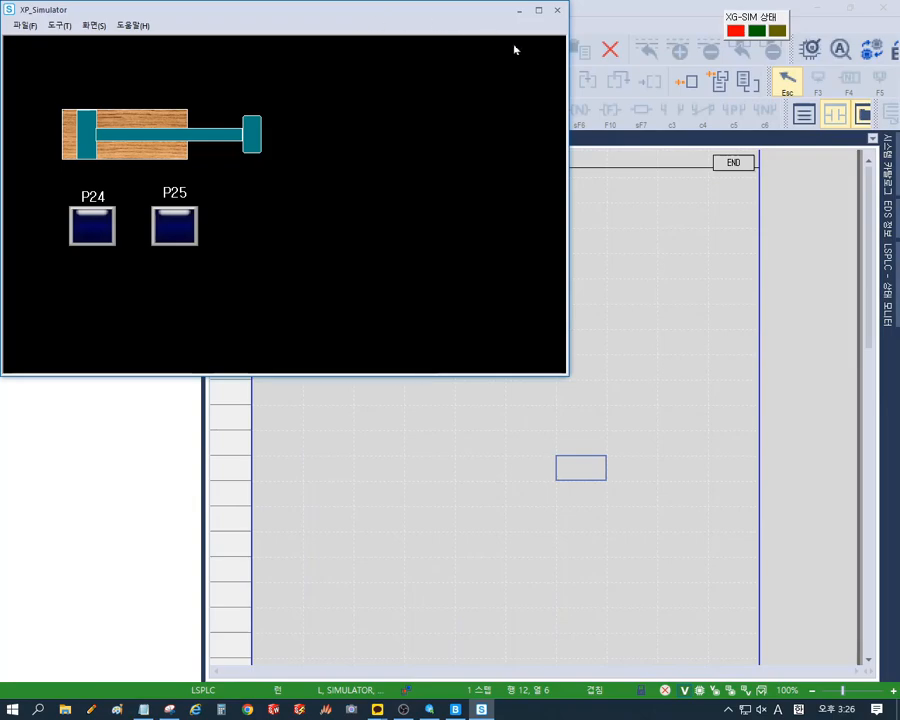
pyautogui.moveTo(328, 20); pyautogui.dragTo(598, 277)
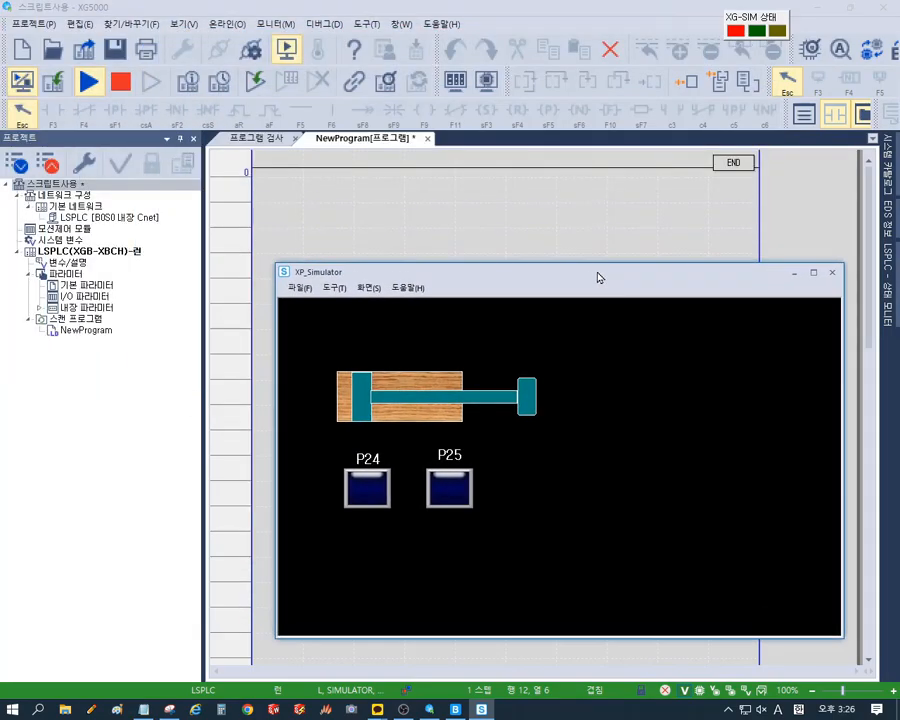
# - Test the piston in the simulator by switching P24 on and off, followed by P25 on and off
pyautogui.click(370, 498)
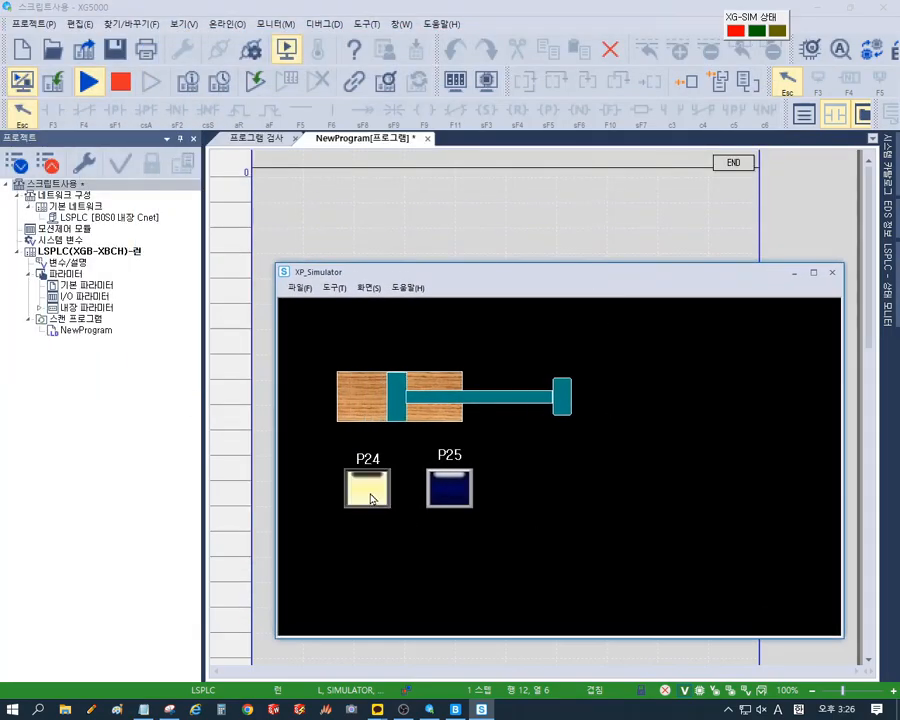
pyautogui.click(370, 498)
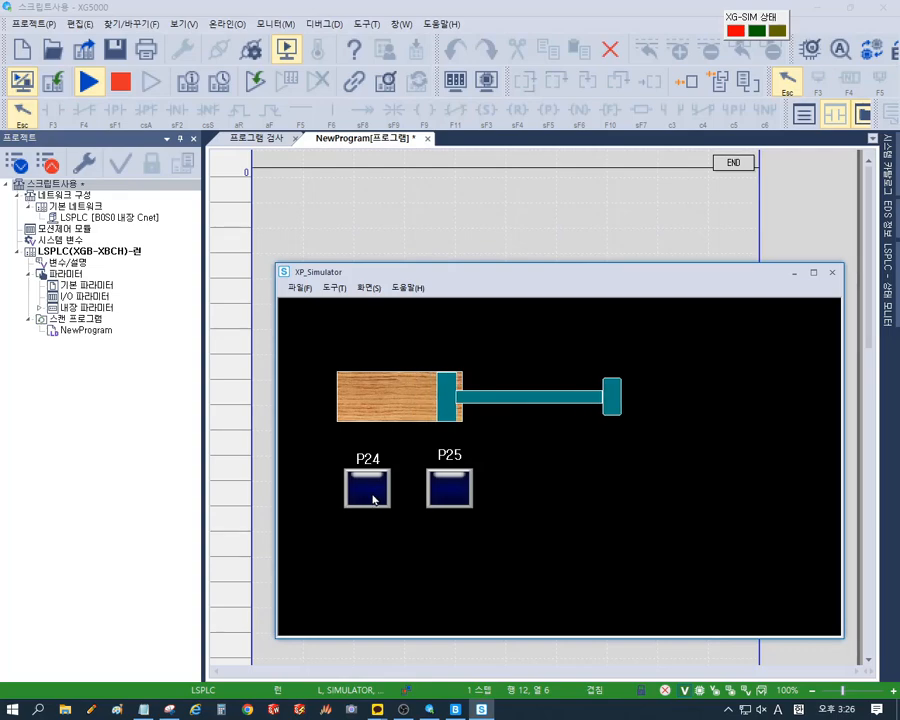
pyautogui.click(453, 489)
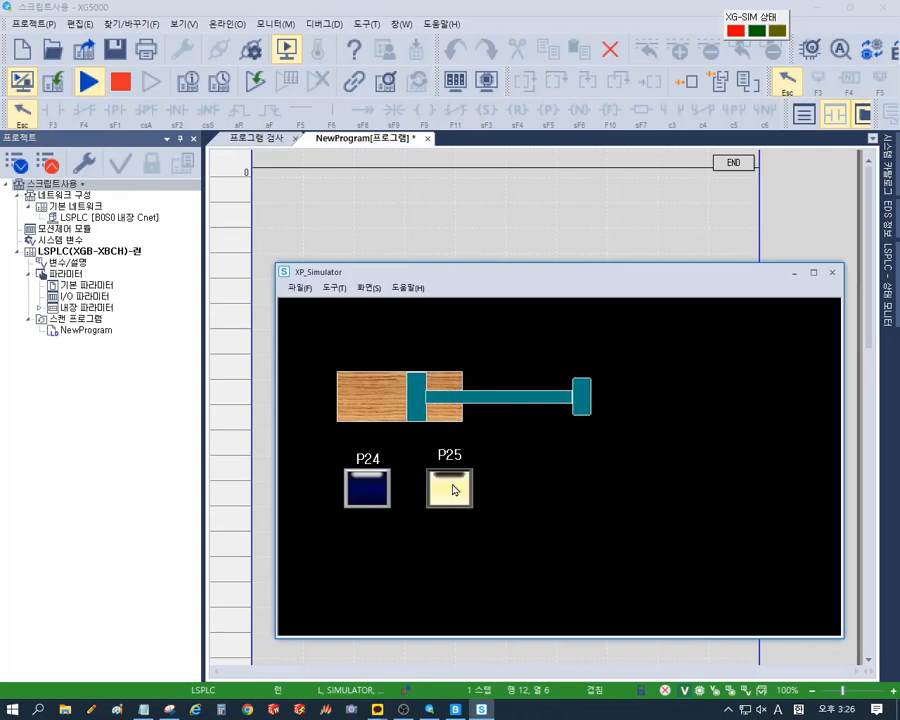
pyautogui.click(453, 489)
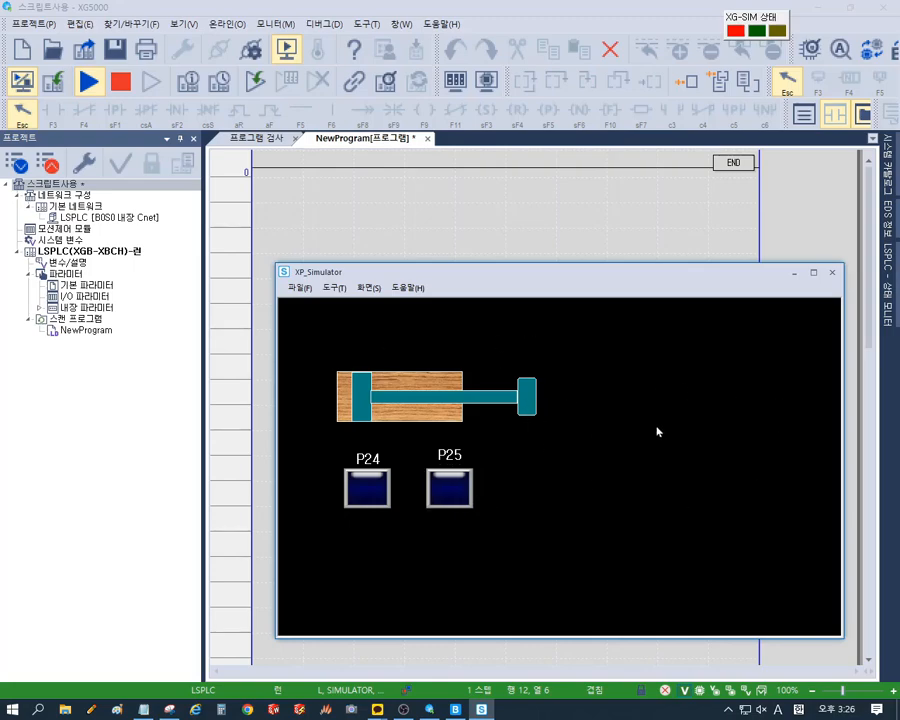
# - Close the simulator and draw a numeric display about 143 × 92 beside the piston, linked to internal word device HW00000
pyautogui.click(831, 273)
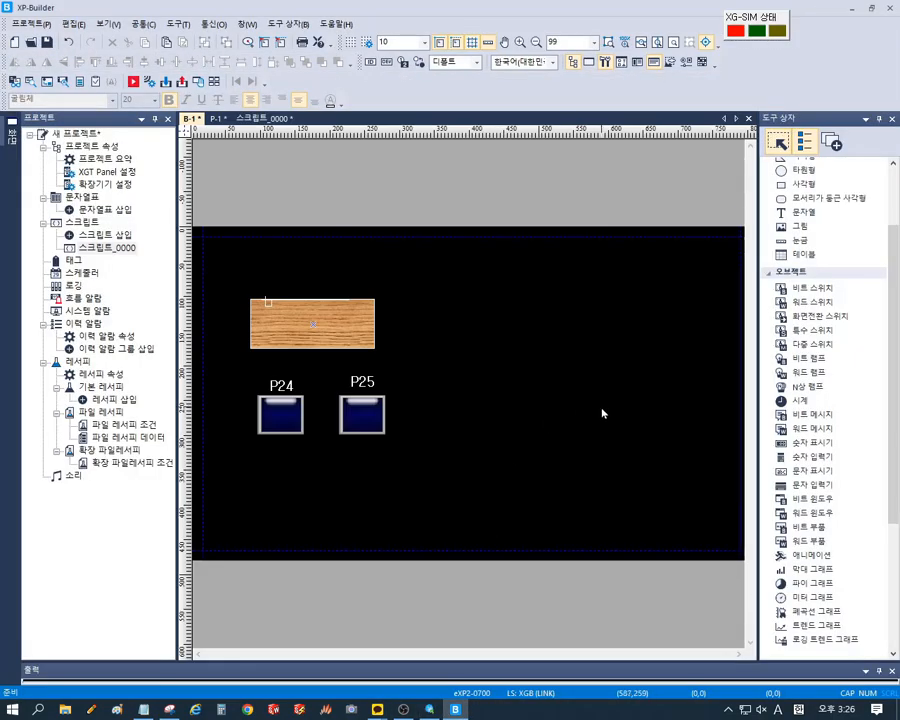
pyautogui.click(800, 441)
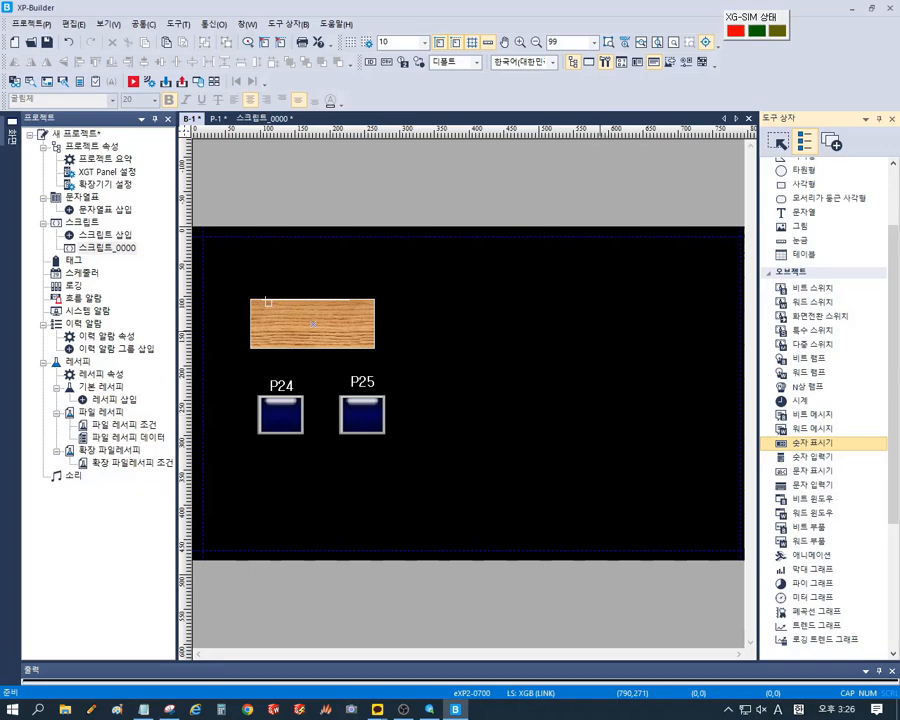
pyautogui.moveTo(597, 317); pyautogui.dragTo(697, 381)
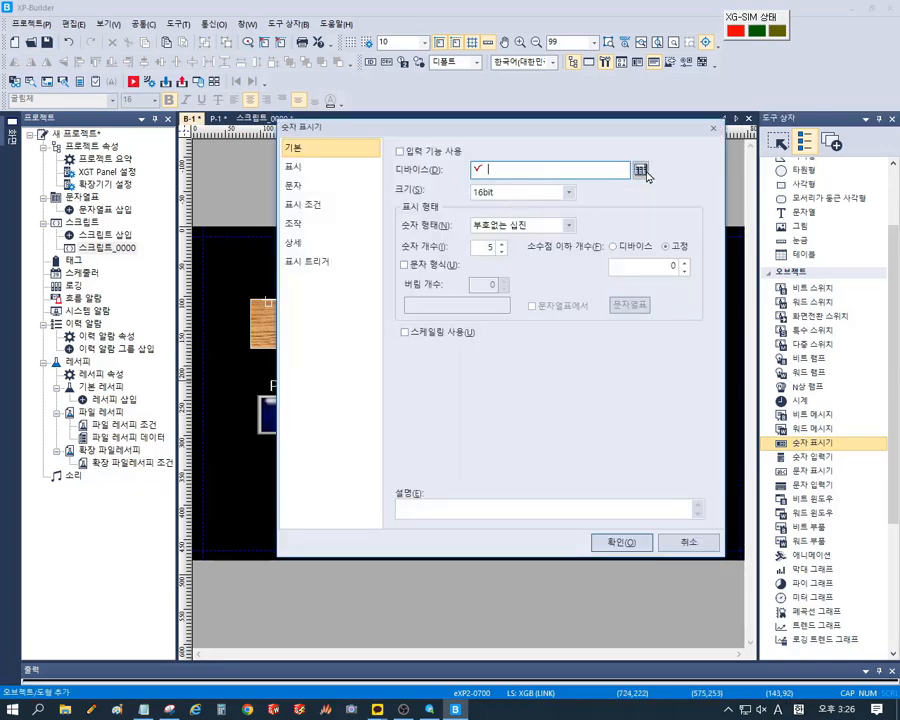
pyautogui.click(640, 170)
pyautogui.click(445, 239)
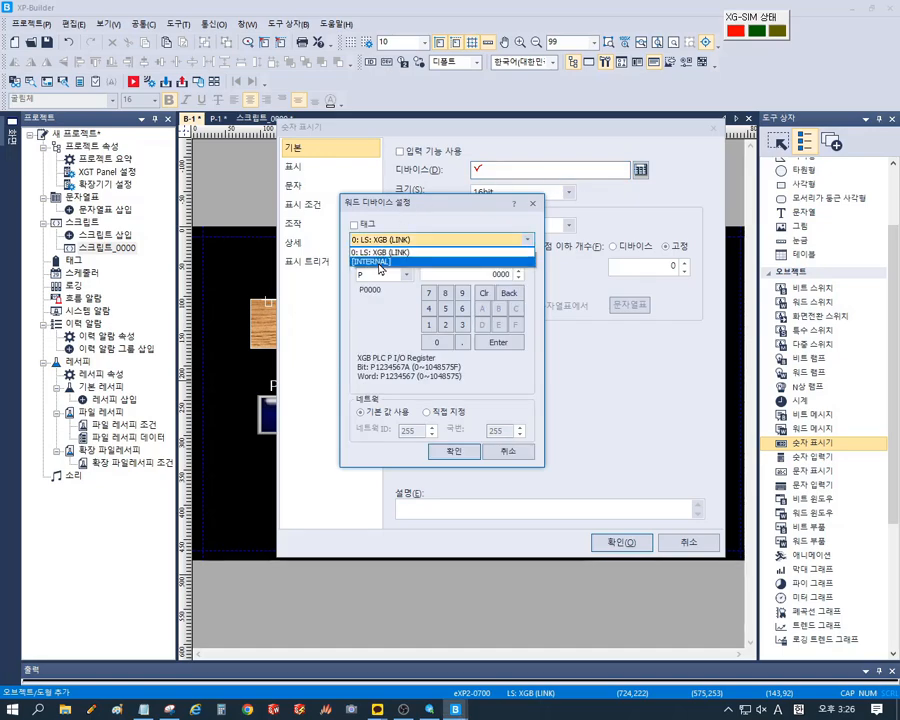
pyautogui.click(380, 262)
pyautogui.click(406, 274)
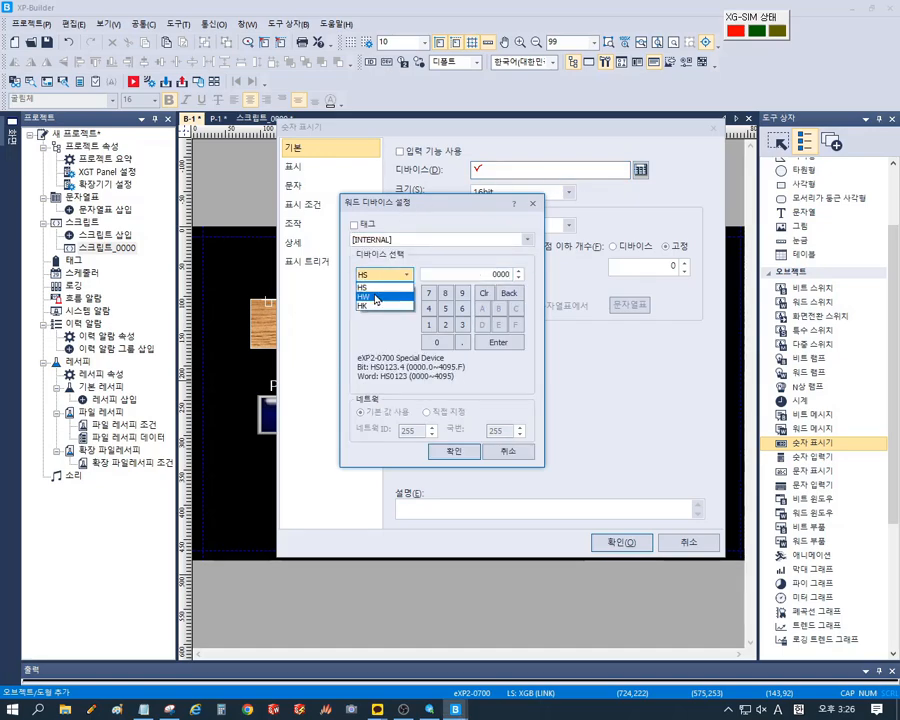
pyautogui.click(376, 298)
pyautogui.click(456, 453)
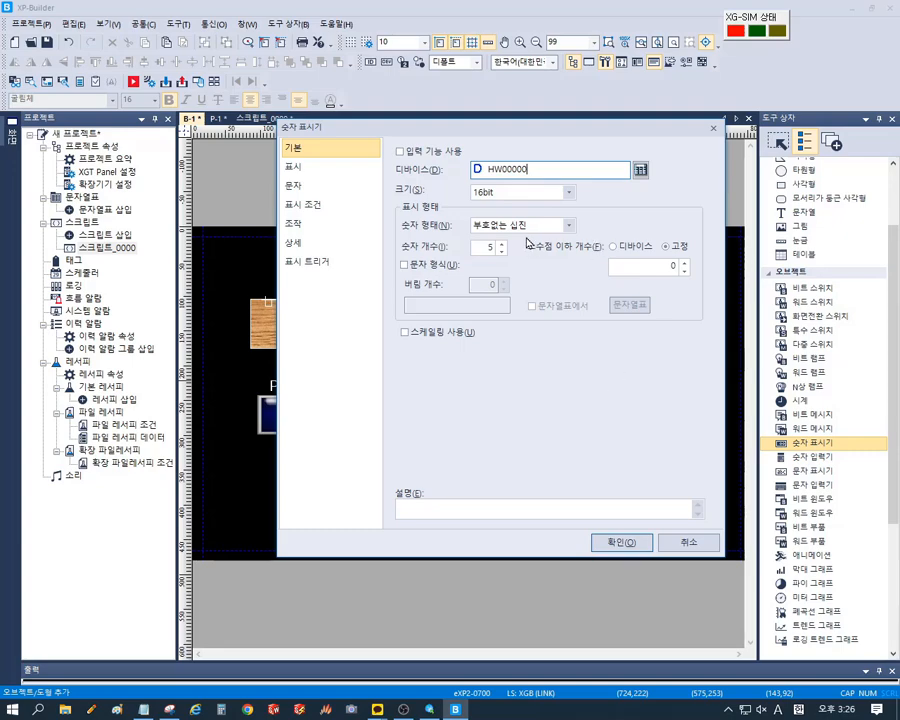
# - Format the numeric display's text as size 20, bold and horizontally centred, and apply its properties
pyautogui.hotkey('ctrl', 'Tab')
pyautogui.hotkey('ctrl', 'Tab')
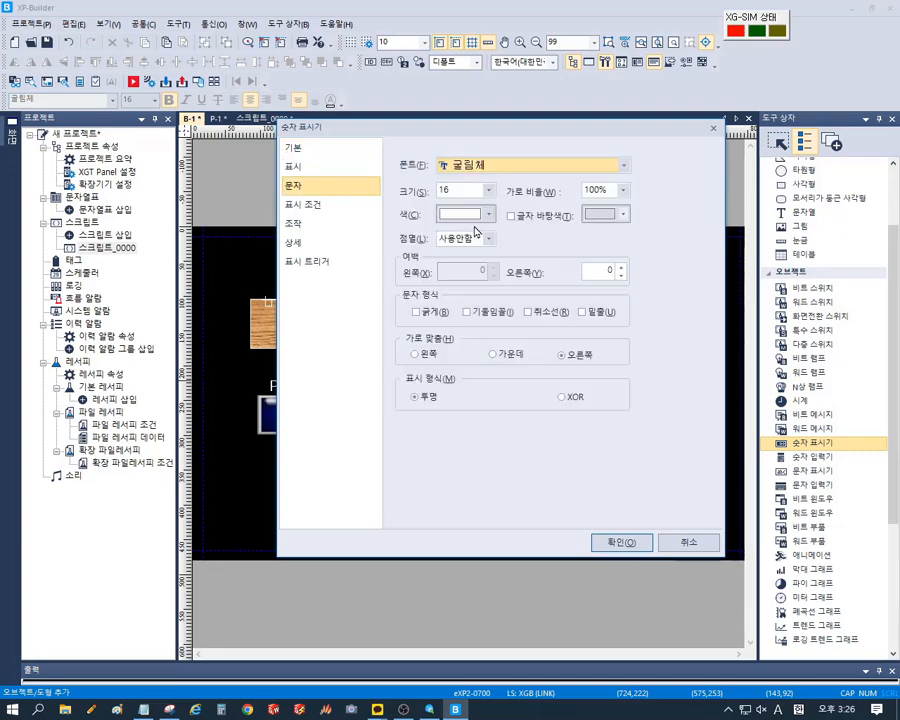
pyautogui.press('Tab')
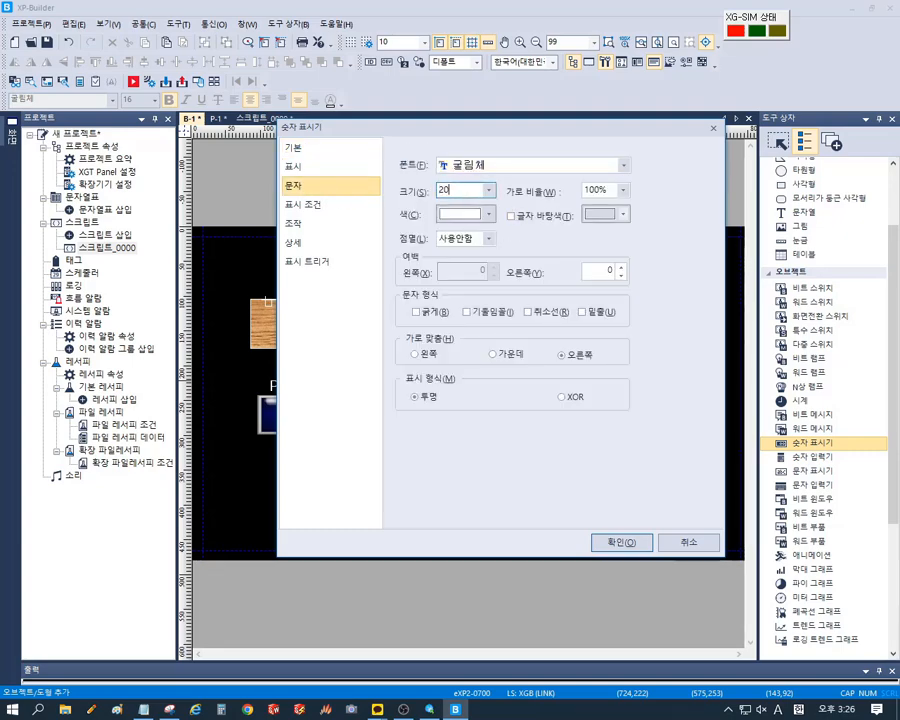
pyautogui.write('20')
pyautogui.click(415, 311)
pyautogui.click(492, 354)
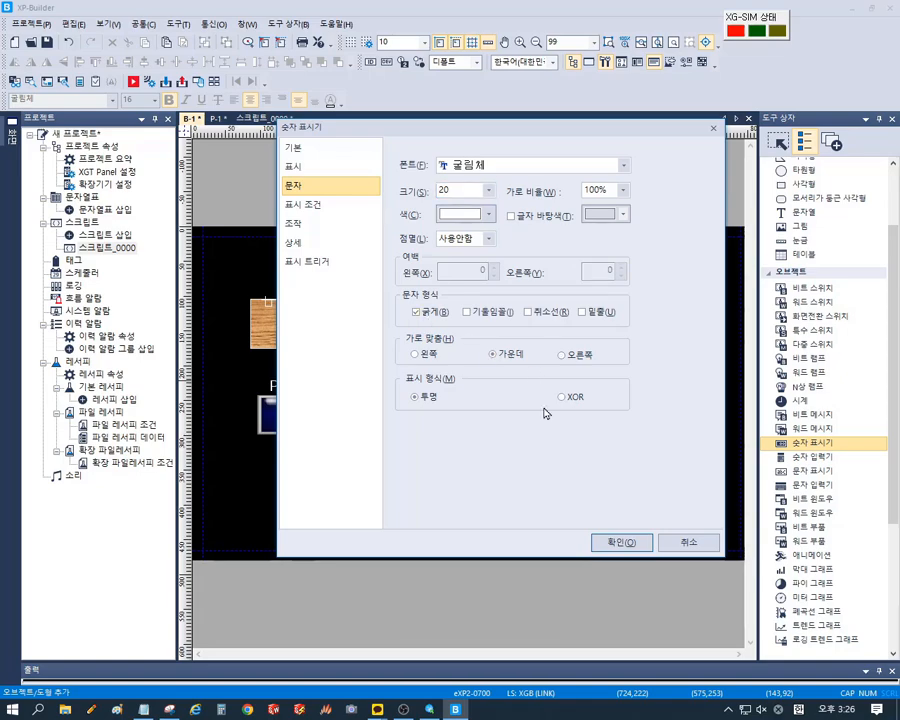
pyautogui.click(612, 542)
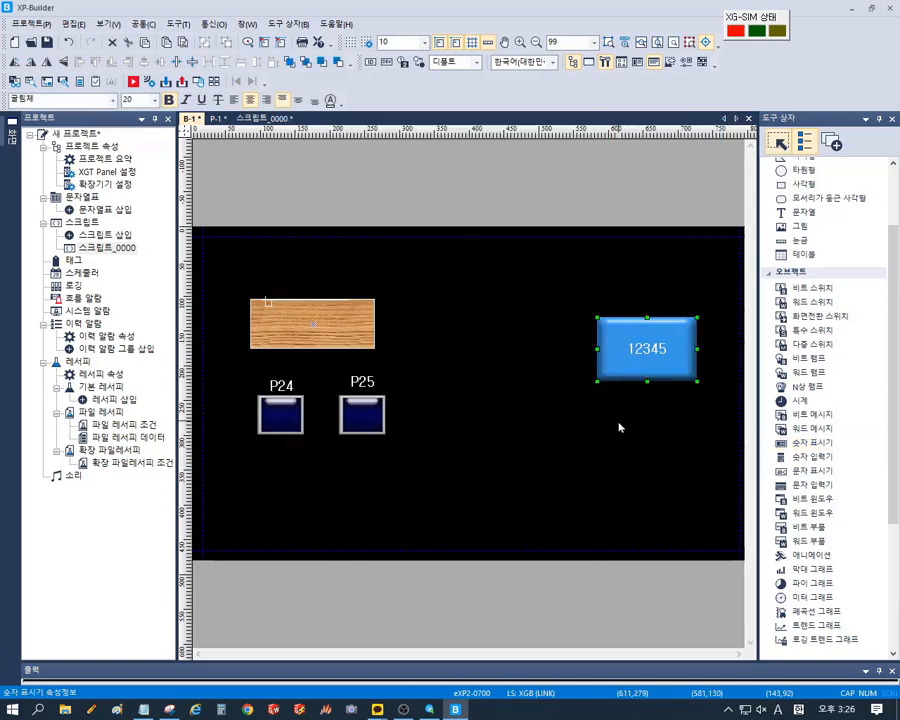
# - Run the HMI simulation, test the numeric display by operating P24 and P25, and close the simulator
pyautogui.click(133, 81)
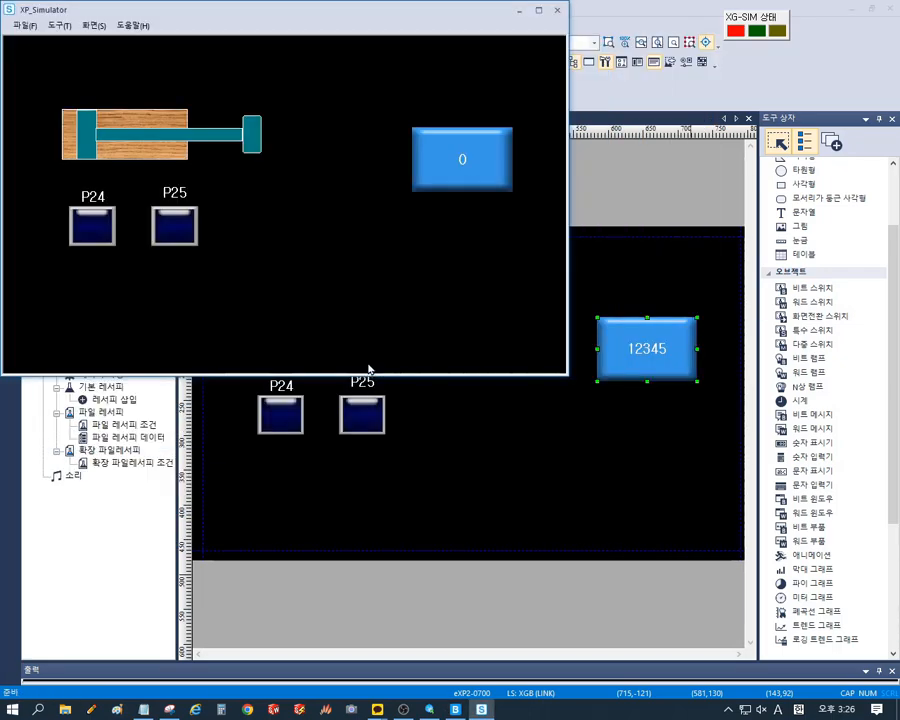
pyautogui.click(91, 232)
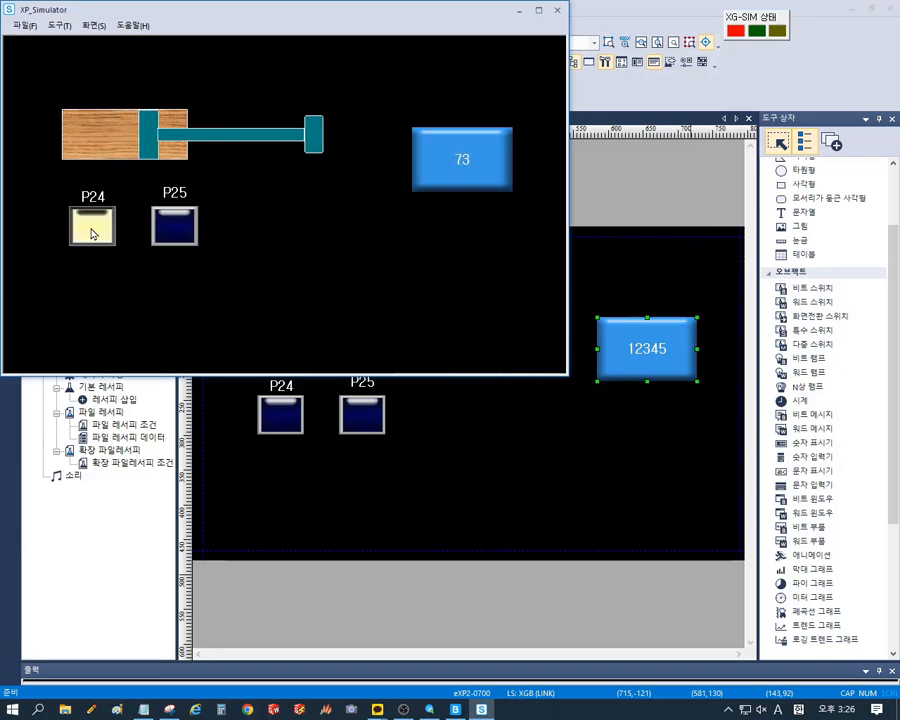
pyautogui.click(182, 230)
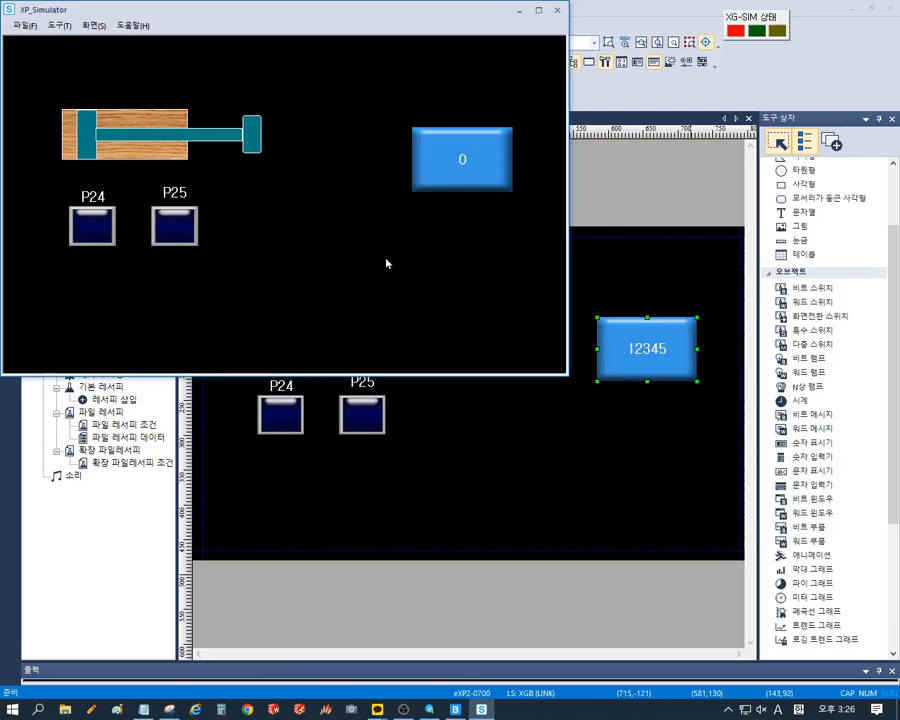
pyautogui.click(557, 10)
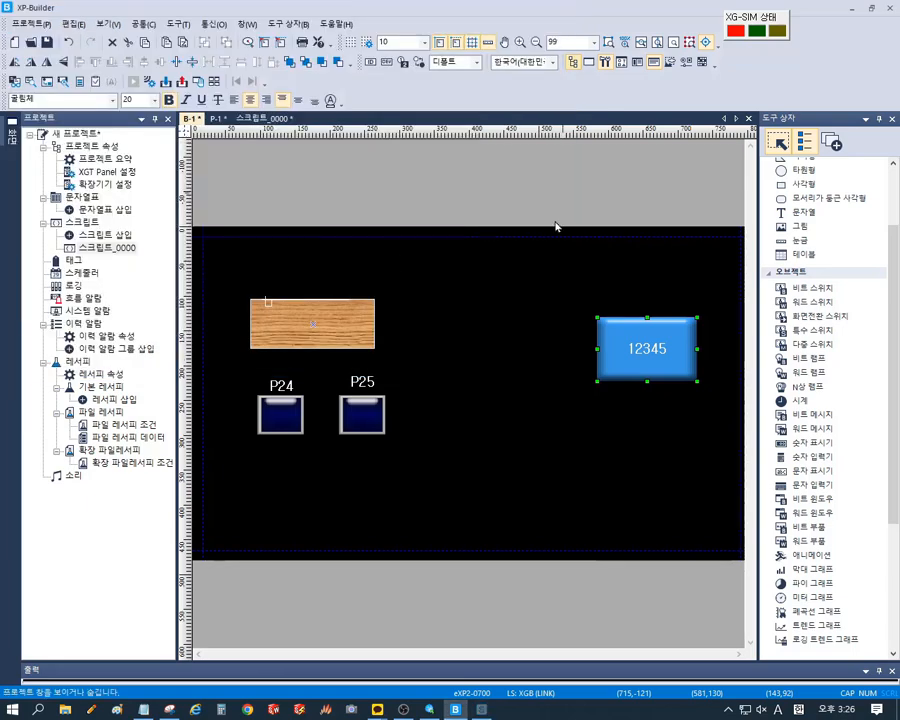
# - Copy the P24 switch above the piston housing's left end, shrink it to about 43 × 44, and set its base and lamp devices to P00000000
pyautogui.click(286, 422)
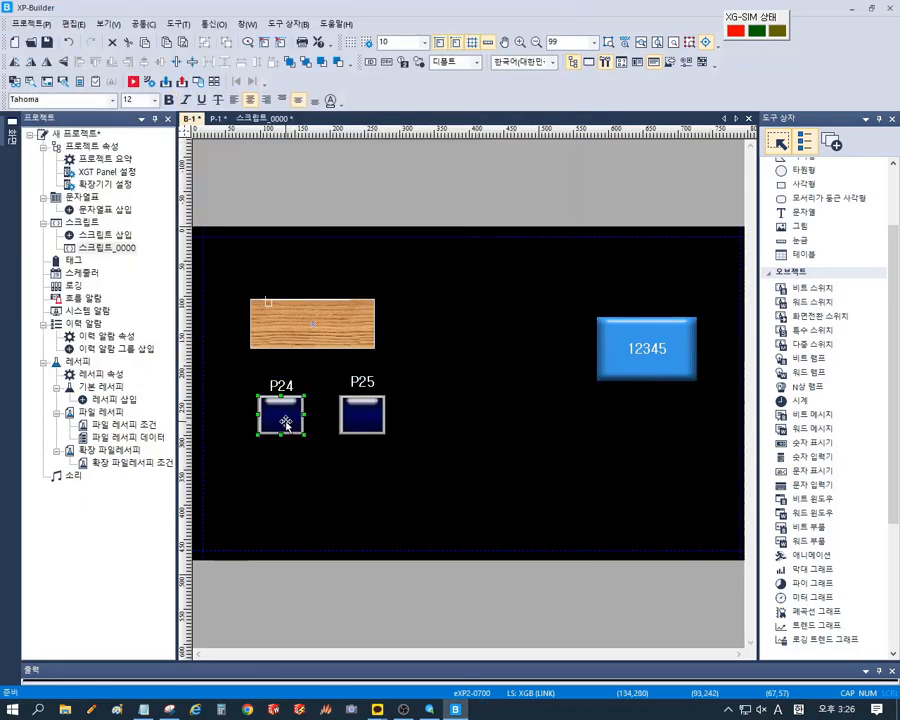
pyautogui.moveTo(286, 422); pyautogui.dragTo(271, 280)
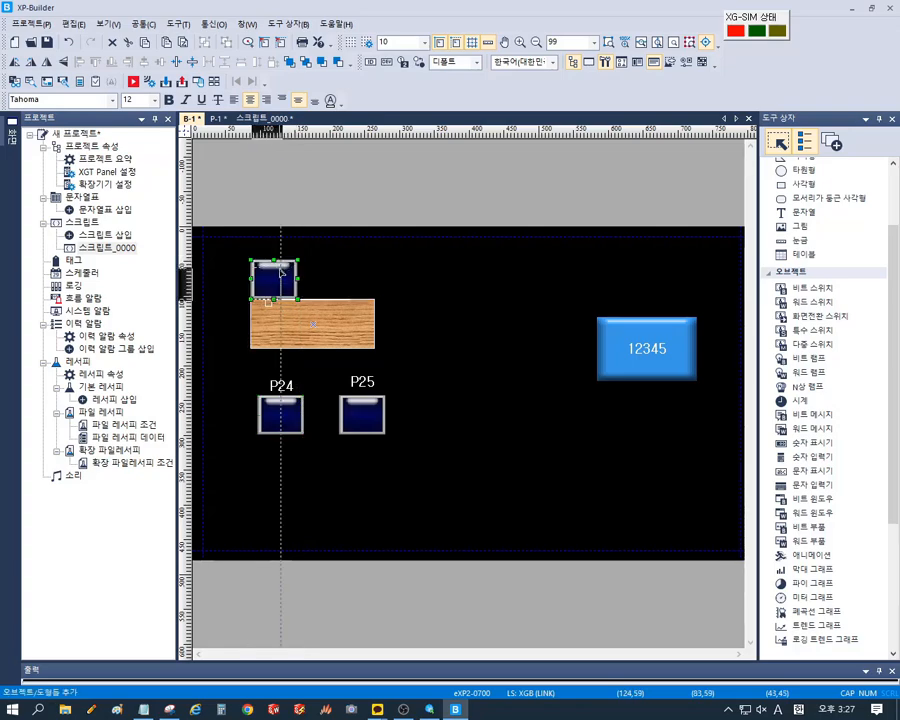
pyautogui.doubleClick(270, 285)
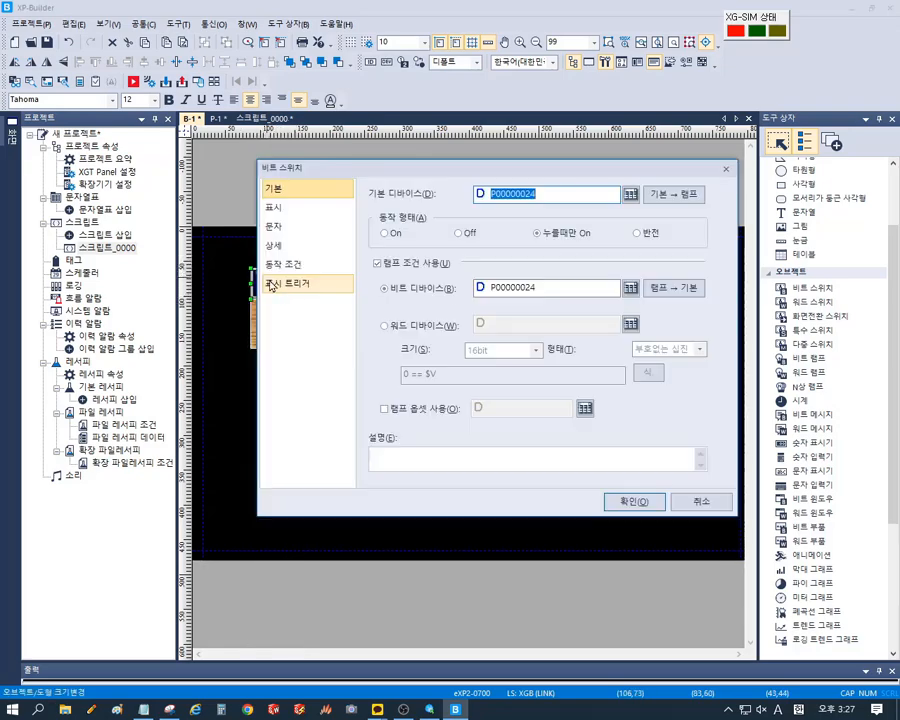
pyautogui.click(556, 193)
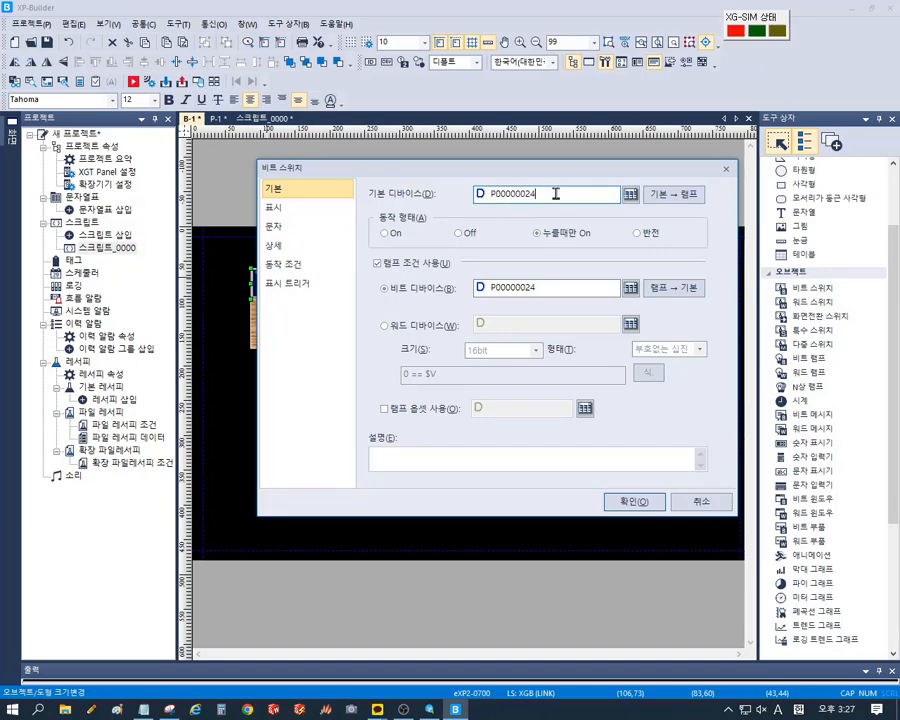
pyautogui.write('00')
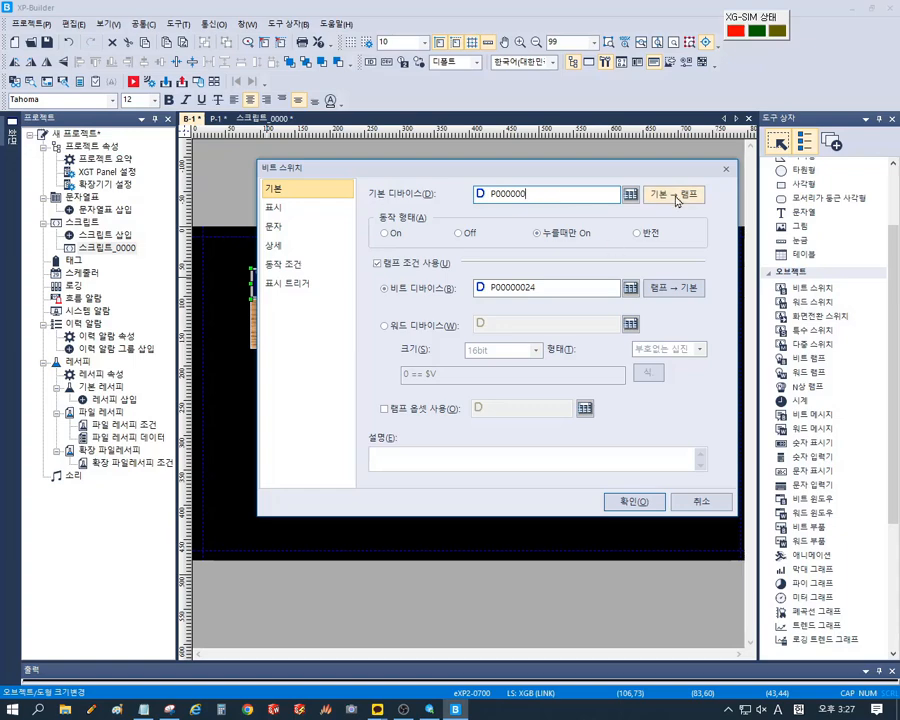
pyautogui.click(674, 194)
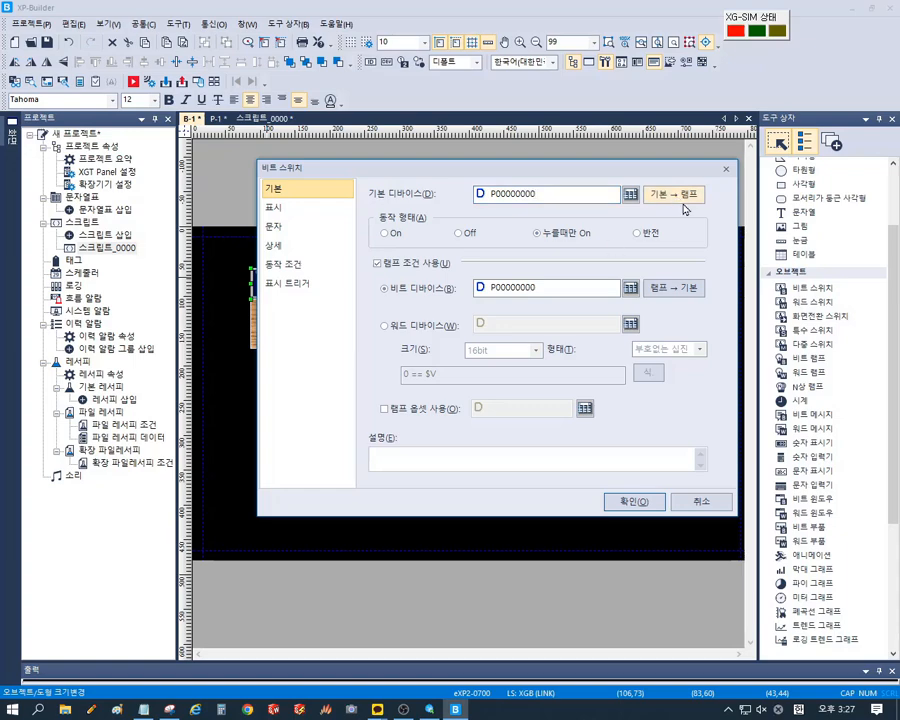
pyautogui.click(626, 502)
# - Copy the small switch to the housing's right end and set its base and lamp devices to P00000001
pyautogui.keyDown('ctrl'); pyautogui.moveTo(266, 285); pyautogui.dragTo(362, 285); pyautogui.keyUp('ctrl')
pyautogui.doubleClick(368, 288)
pyautogui.click(550, 193)
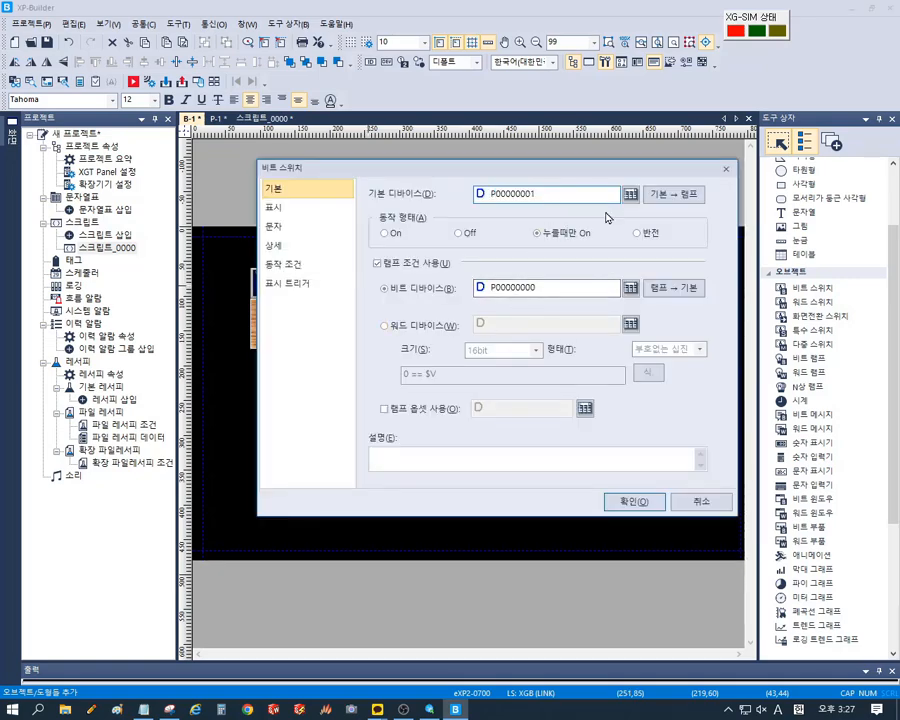
pyautogui.click(634, 502)
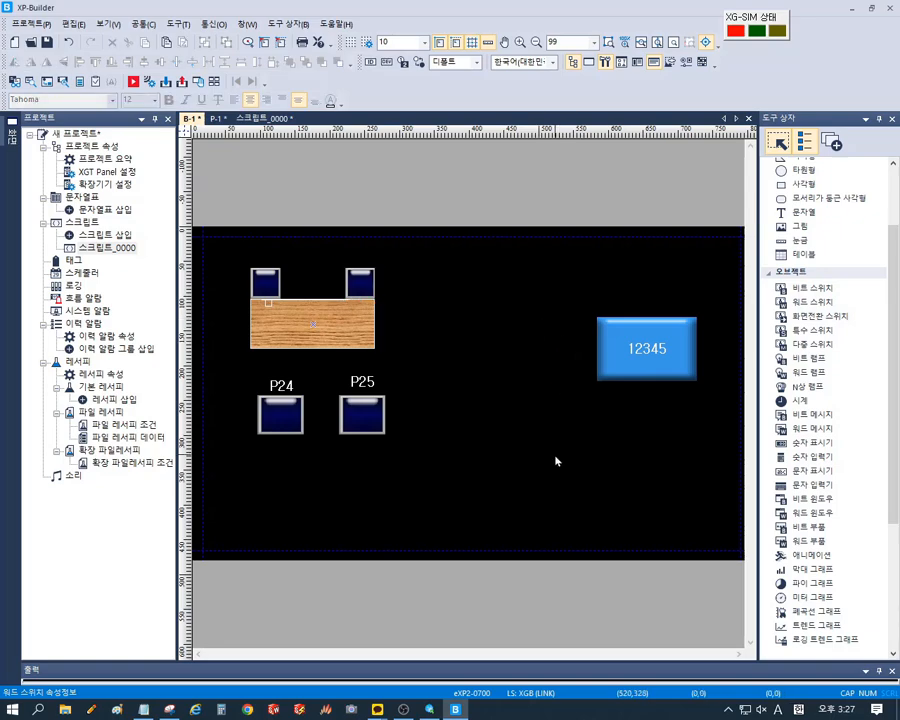
# - Copy the P24 and P25 labels above the two small switches on the piston housing
pyautogui.click(284, 386)
pyautogui.keyDown('ctrl'); pyautogui.moveTo(284, 388); pyautogui.dragTo(271, 256); pyautogui.keyUp('ctrl')
pyautogui.keyDown('ctrl'); pyautogui.moveTo(372, 390); pyautogui.dragTo(362, 253); pyautogui.keyUp('ctrl')
# - Change the text of the two copied labels to LS1 above the left switch and LS2 above the right one
pyautogui.doubleClick(268, 254)
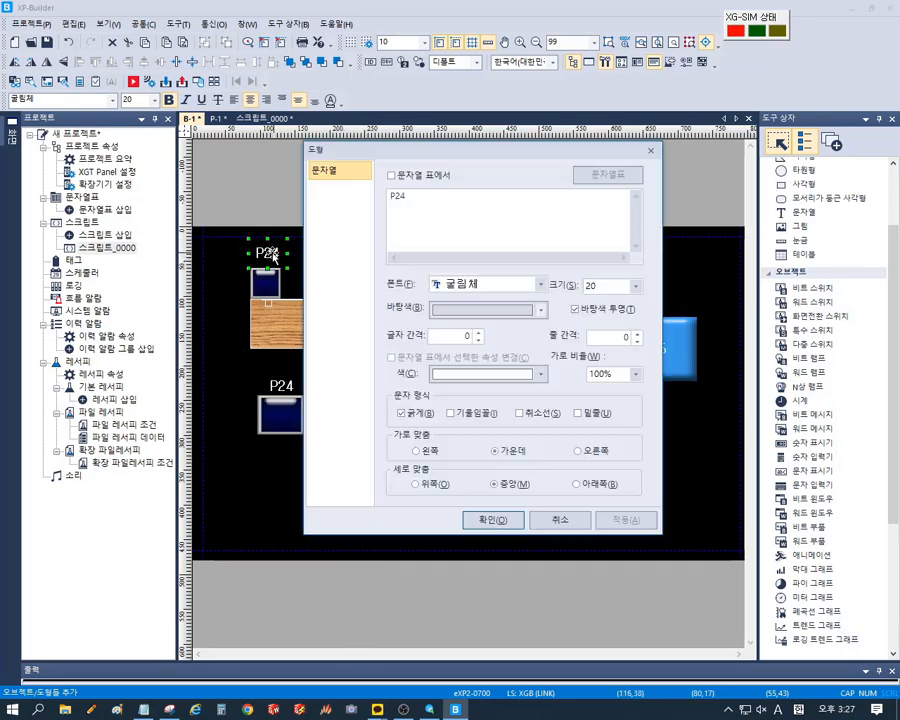
pyautogui.moveTo(412, 199); pyautogui.dragTo(385, 227)
pyautogui.write('LS1')
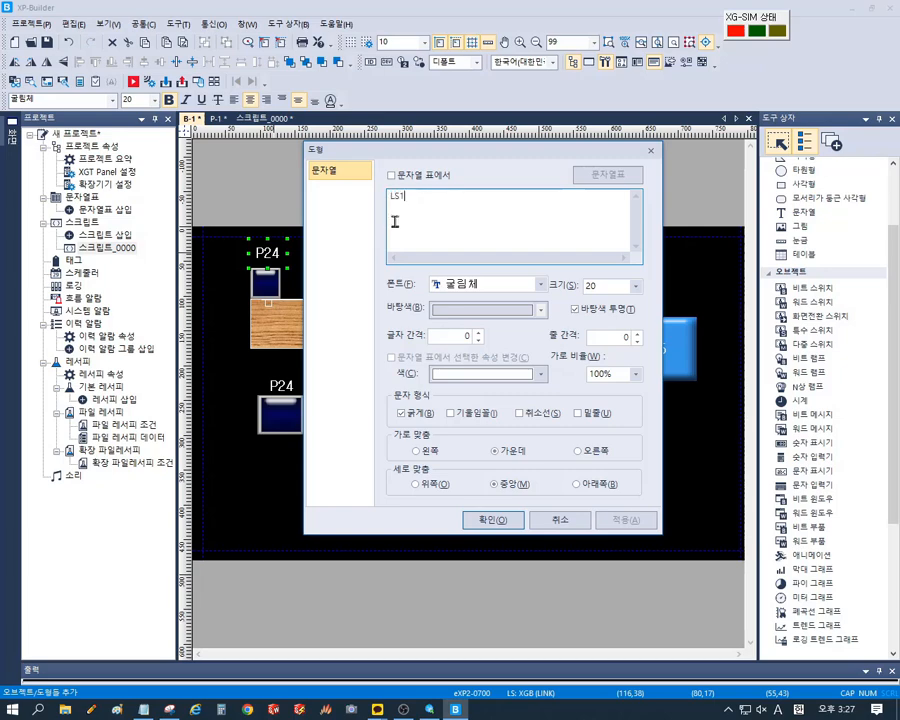
pyautogui.click(492, 519)
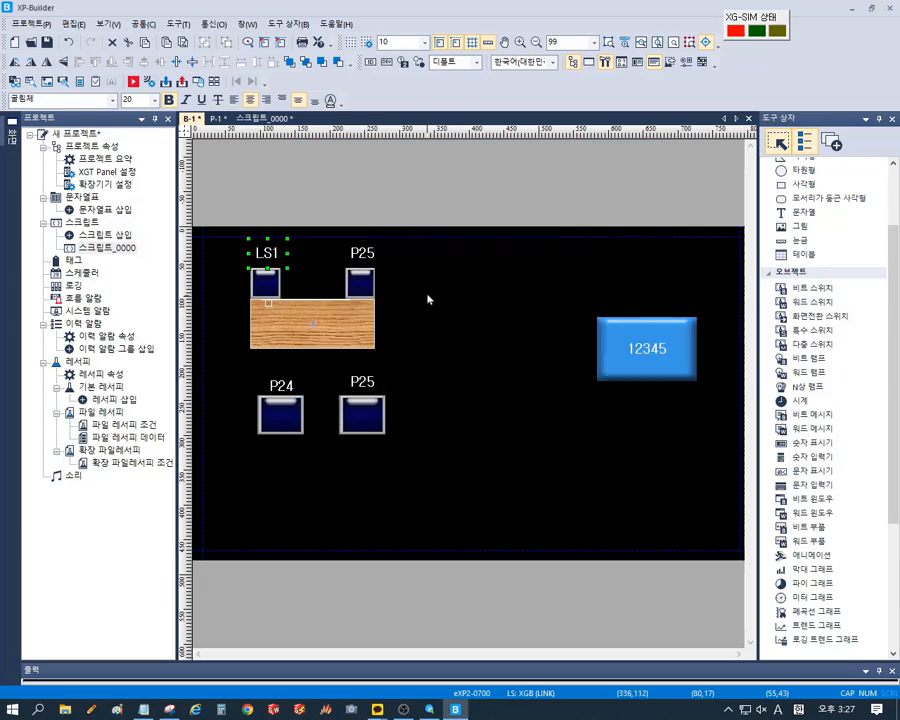
pyautogui.doubleClick(362, 253)
pyautogui.doubleClick(451, 213)
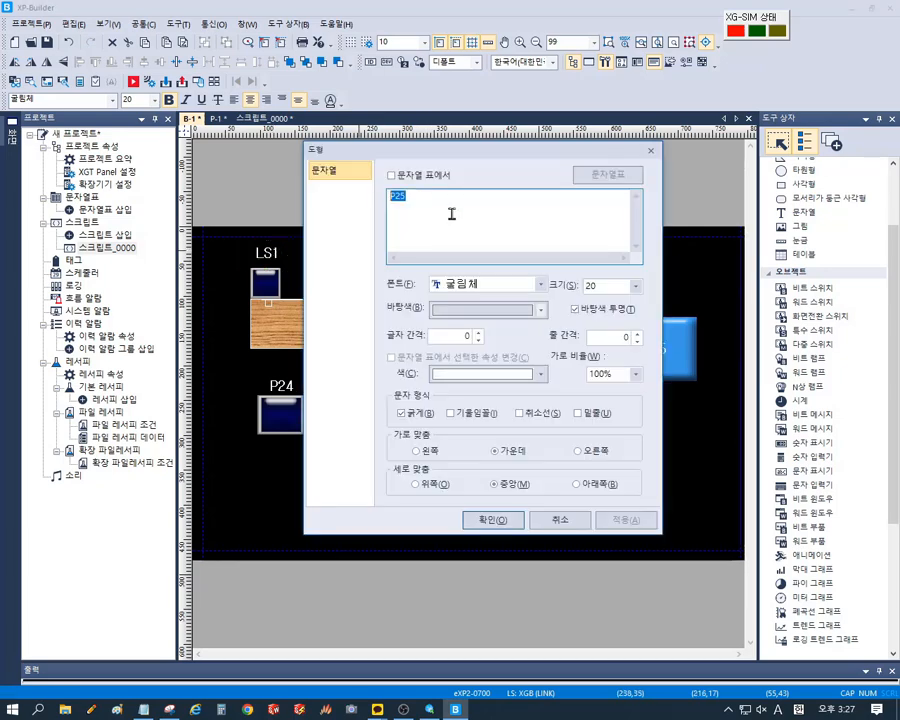
pyautogui.write('LS2')
pyautogui.click(517, 521)
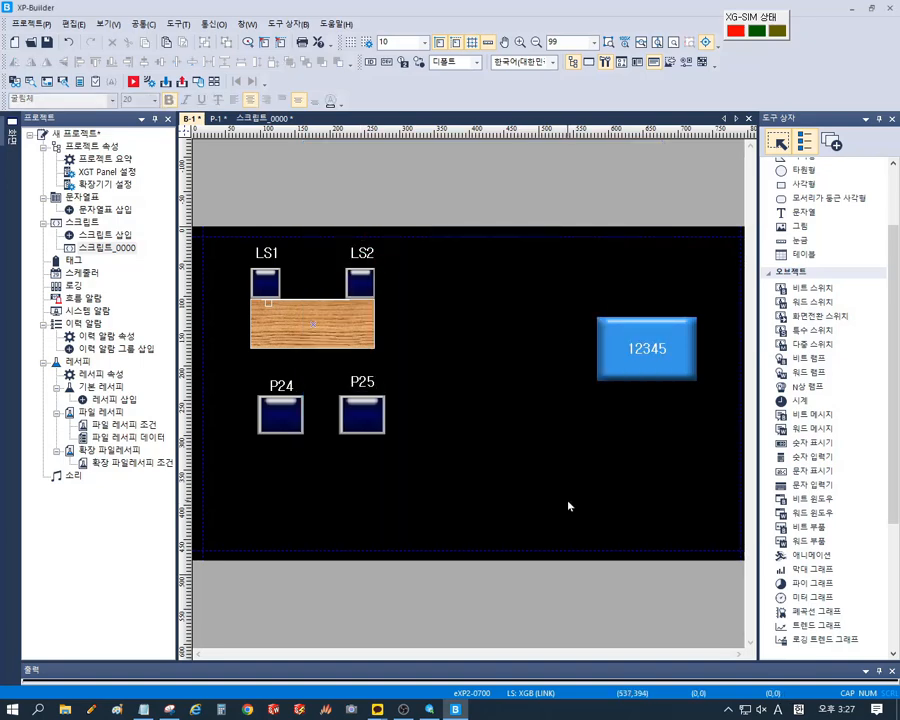
# - Launch the HMI simulation, switch to XG5000 and place the XP_Simulator window over its ladder program
pyautogui.click(133, 80)
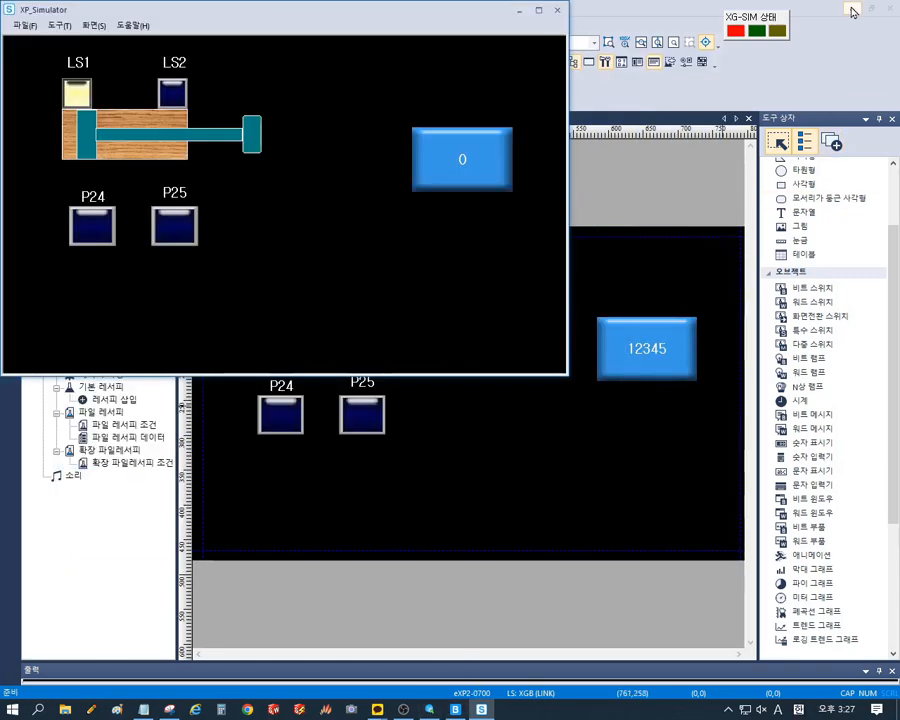
pyautogui.click(442, 710)
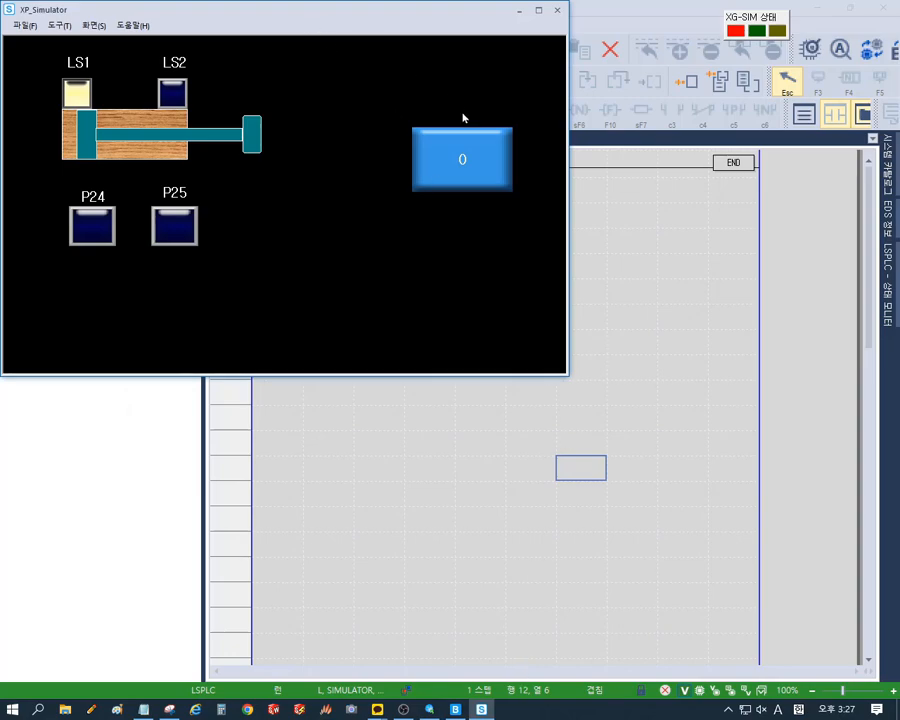
pyautogui.moveTo(316, 22); pyautogui.dragTo(579, 257)
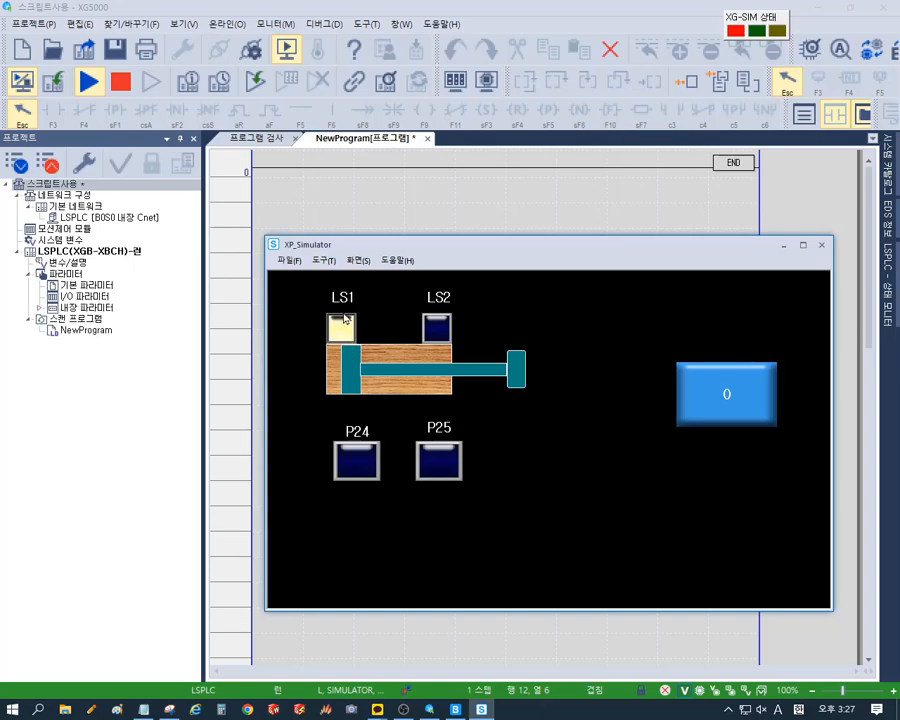
# - Test the LS1 and LS2 limit switches and the numeric display in the simulator by operating P24 and P25 alternately
pyautogui.click(362, 458)
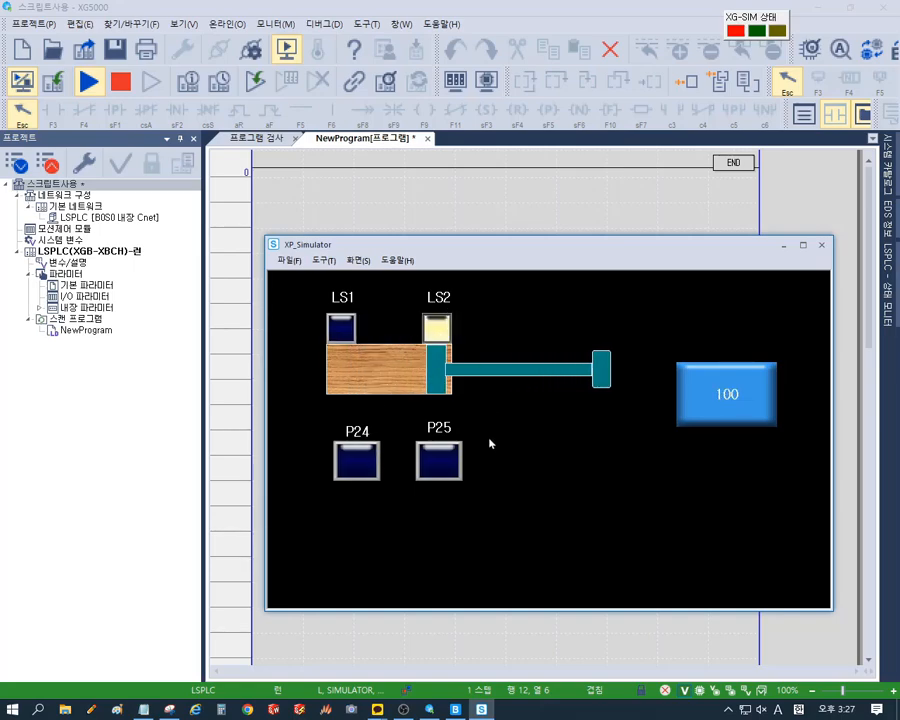
pyautogui.click(441, 466)
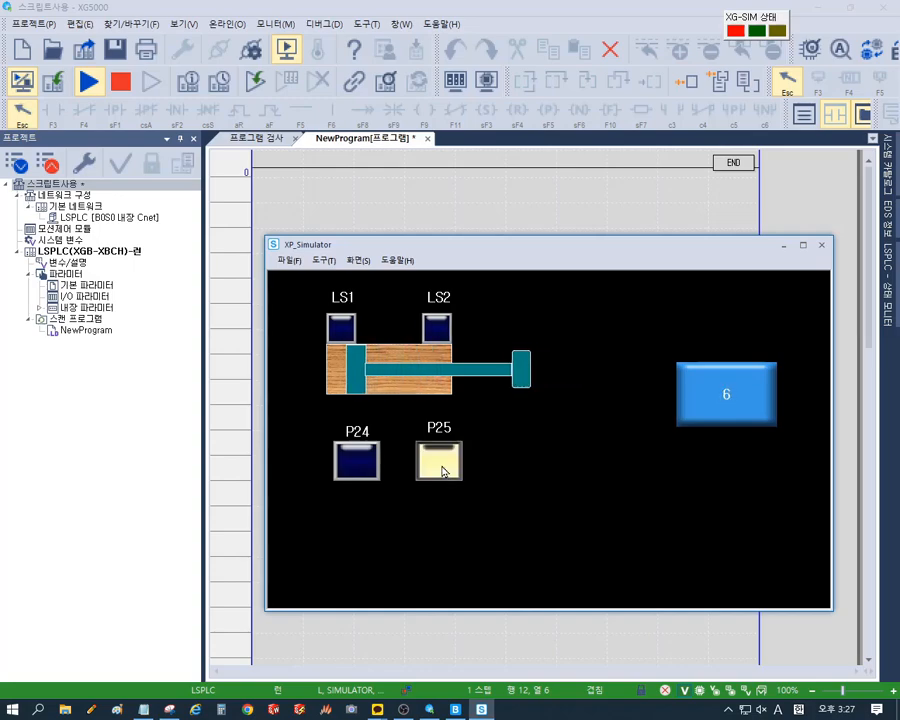
pyautogui.click(355, 462)
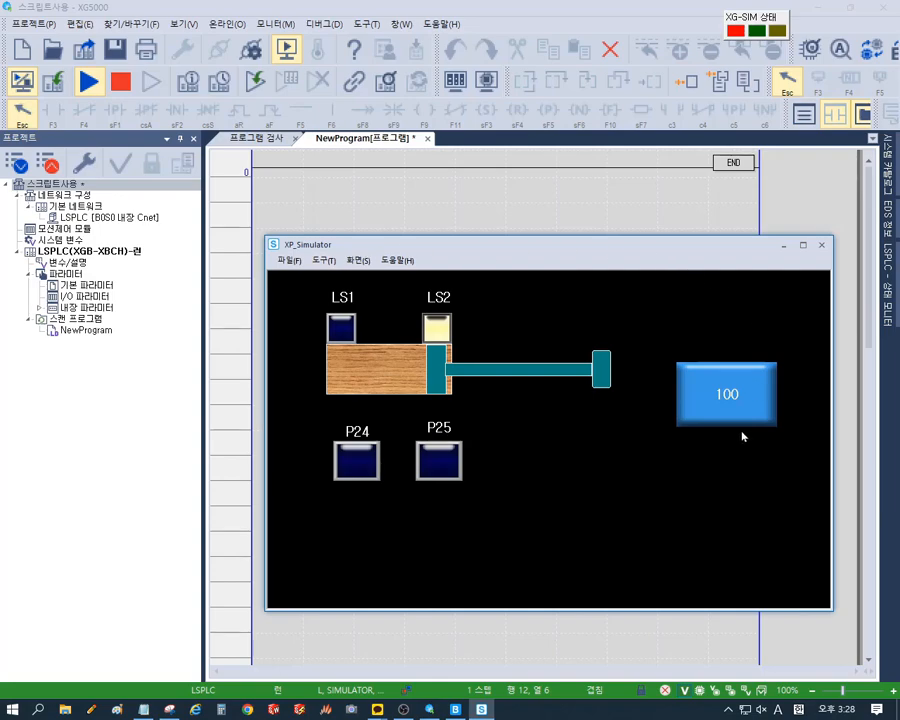
pyautogui.click(432, 477)
pyautogui.click(428, 466)
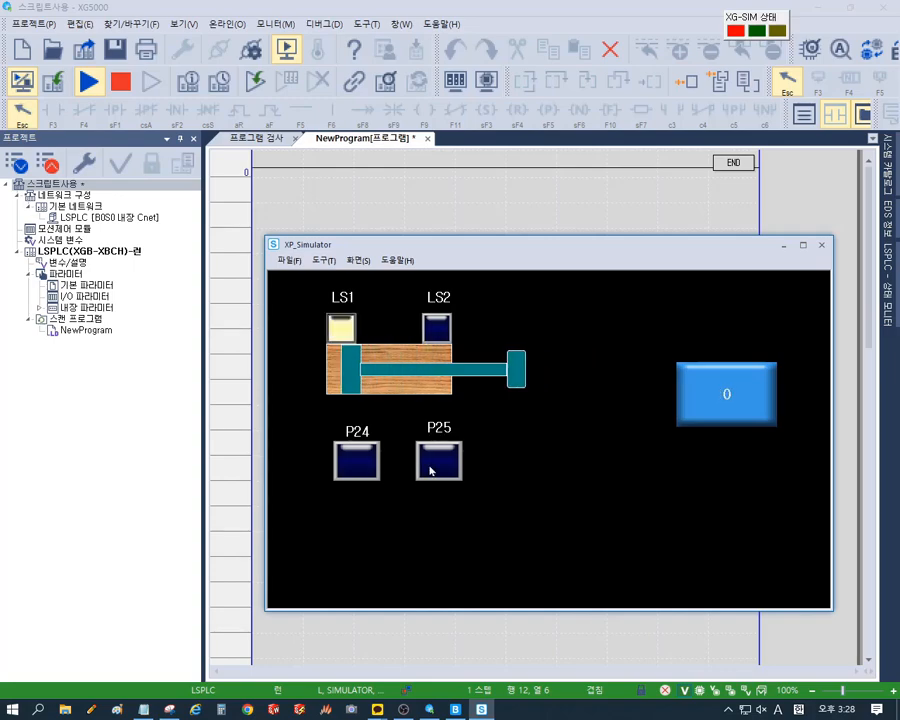
pyautogui.click(363, 463)
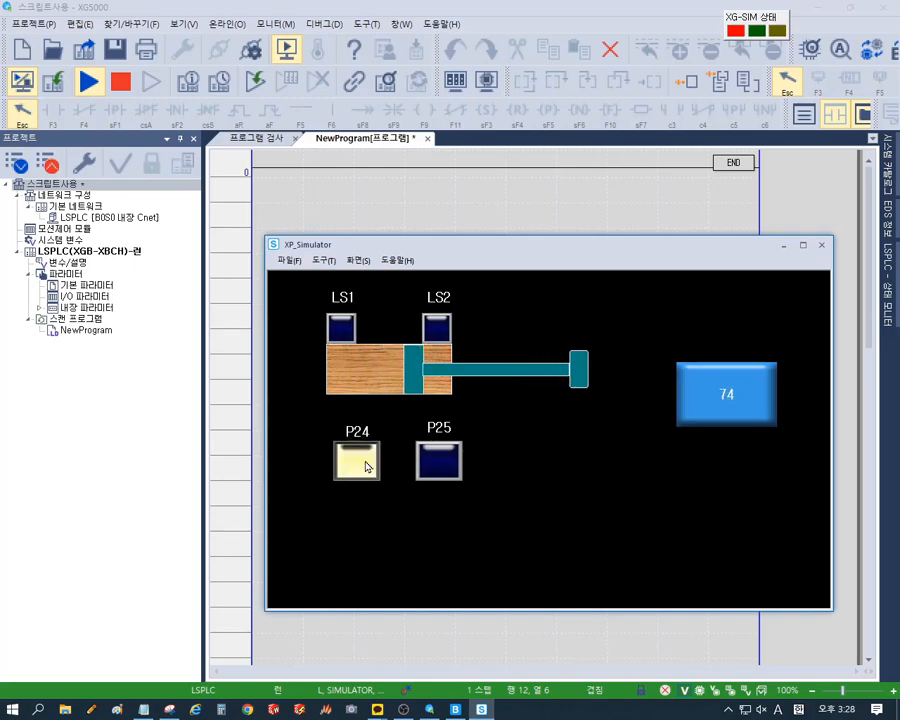
# - Repeat the simulated piston strokes with P25 and P24, watching LS1, LS2 and the position value in both directions
pyautogui.click(436, 462)
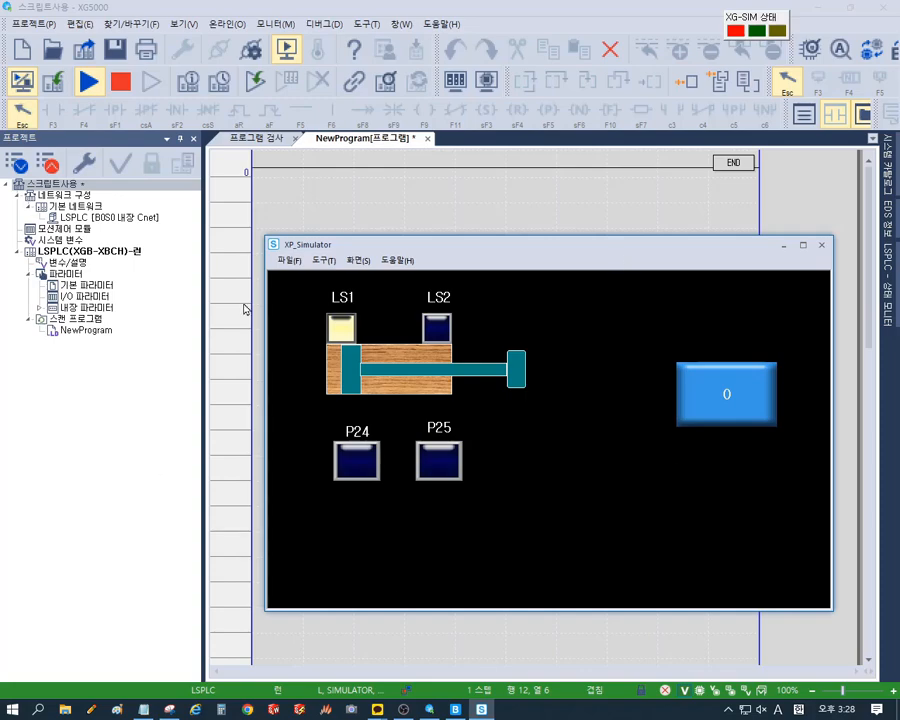
pyautogui.click(352, 461)
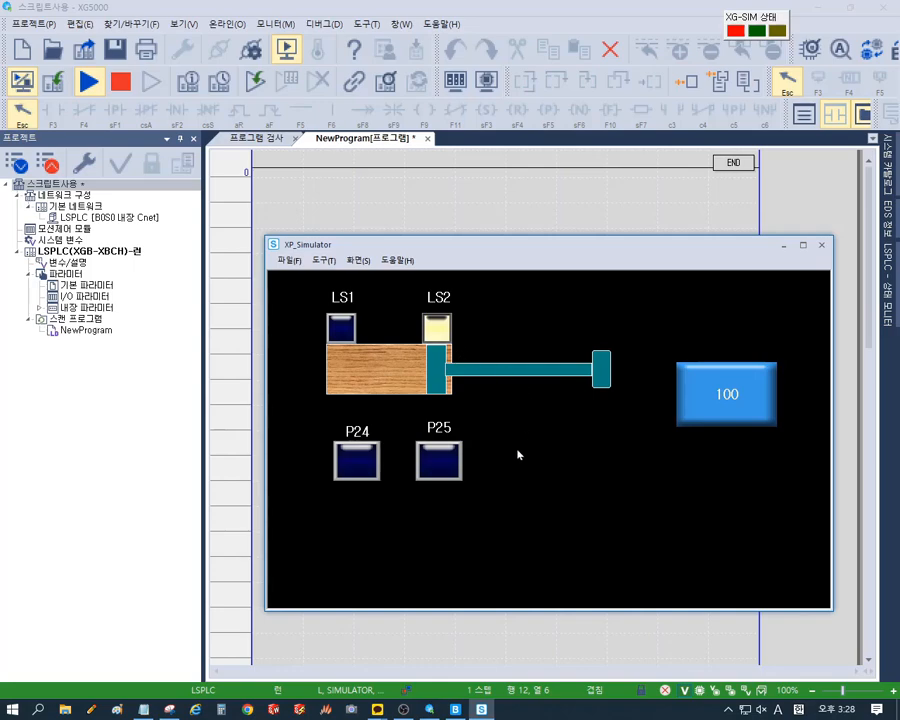
pyautogui.click(443, 460)
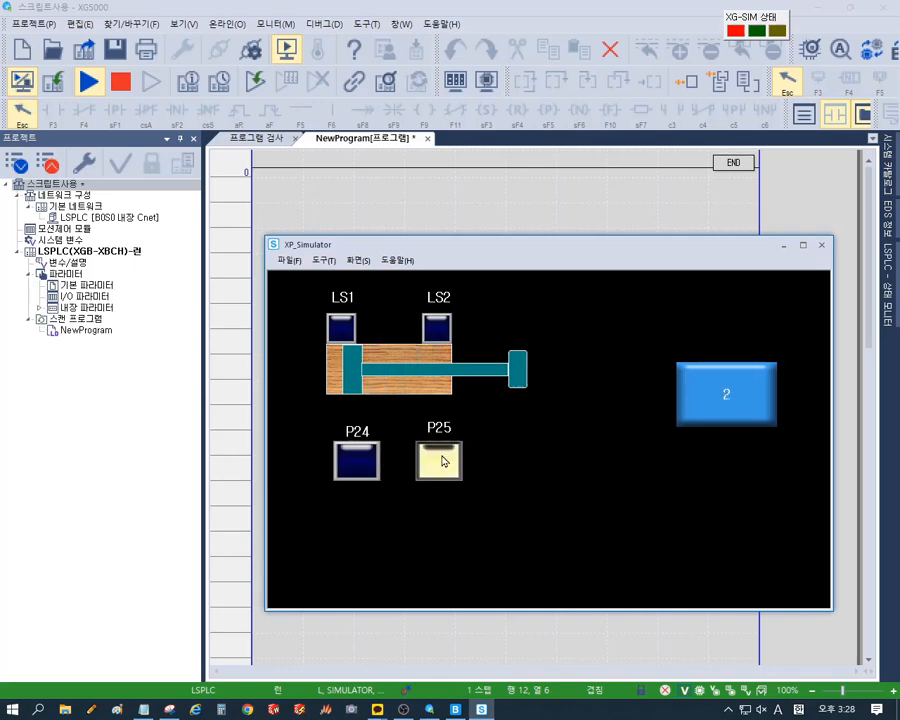
pyautogui.click(356, 462)
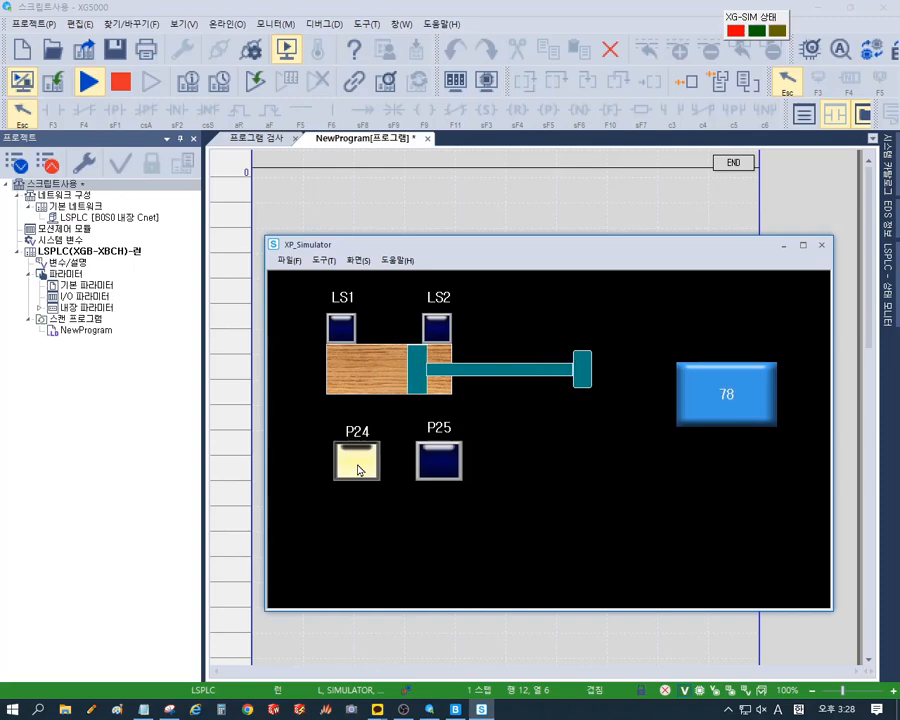
pyautogui.click(449, 471)
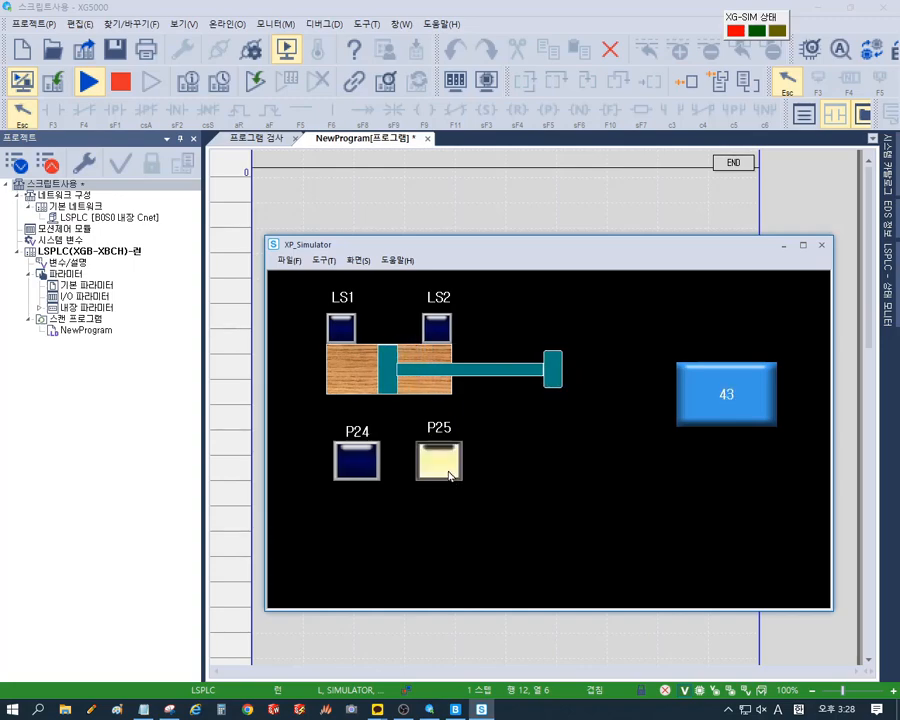
pyautogui.click(359, 467)
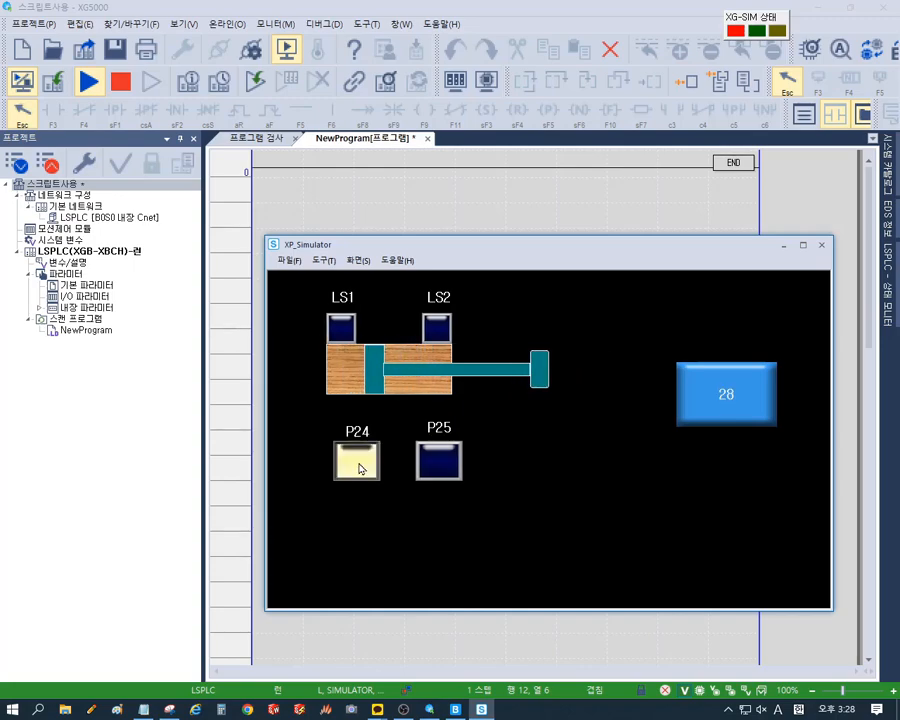
pyautogui.click(436, 463)
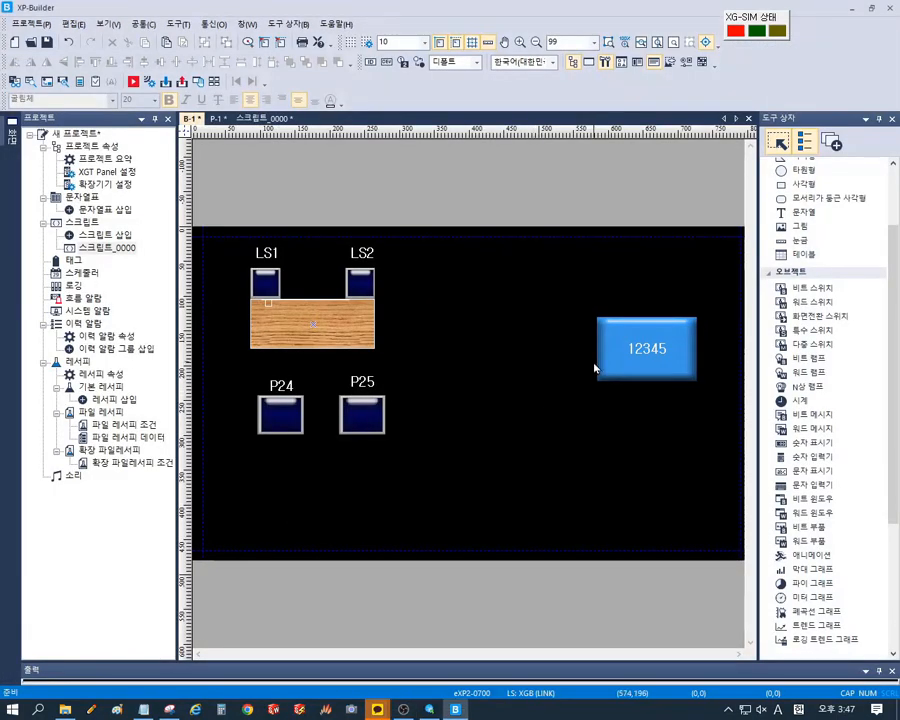
# - Move the numeric display up near the top edge of base screen B-1 in XP-Builder
pyautogui.click(650, 355)
pyautogui.moveTo(656, 346); pyautogui.dragTo(589, 273)
pyautogui.click(634, 370)
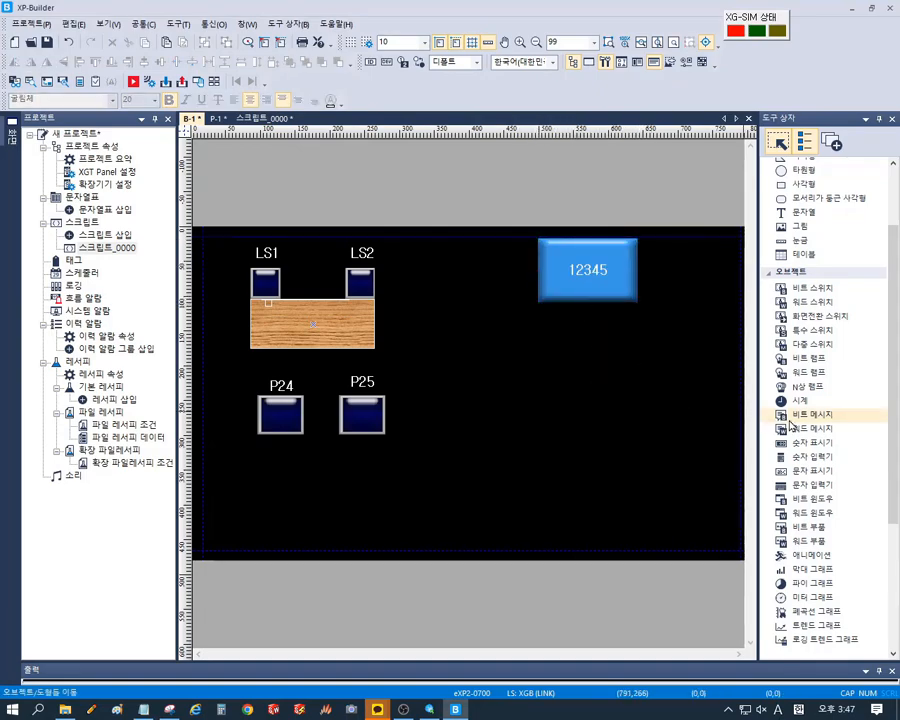
# - Add a word message about 193 by 80 below the numeric display, using device D0000060 and a conditional (조건문) message number
pyautogui.moveTo(555, 366); pyautogui.dragTo(690, 421)
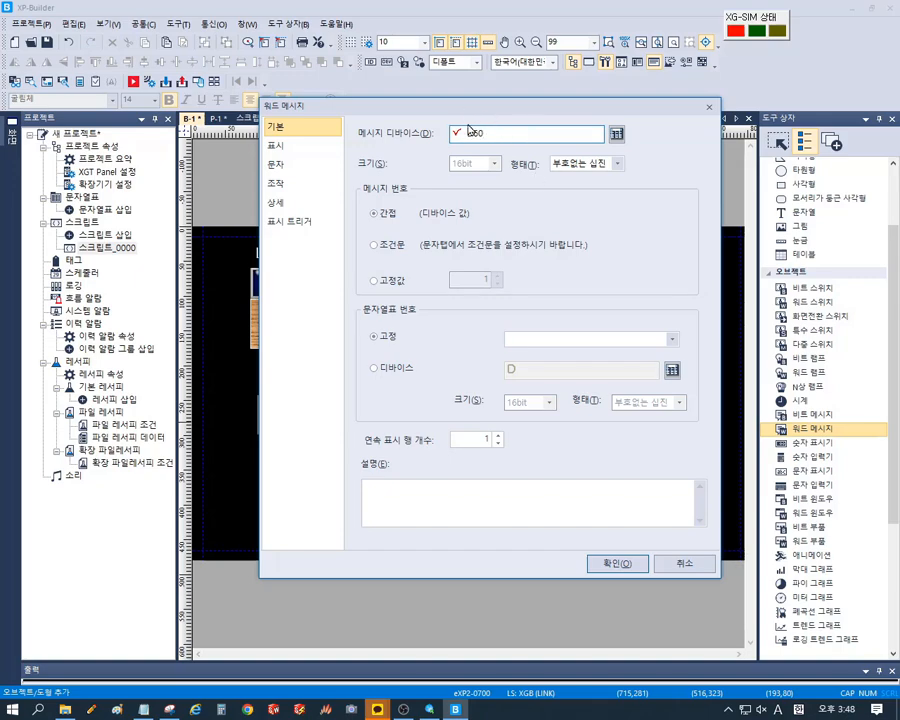
pyautogui.click(490, 246)
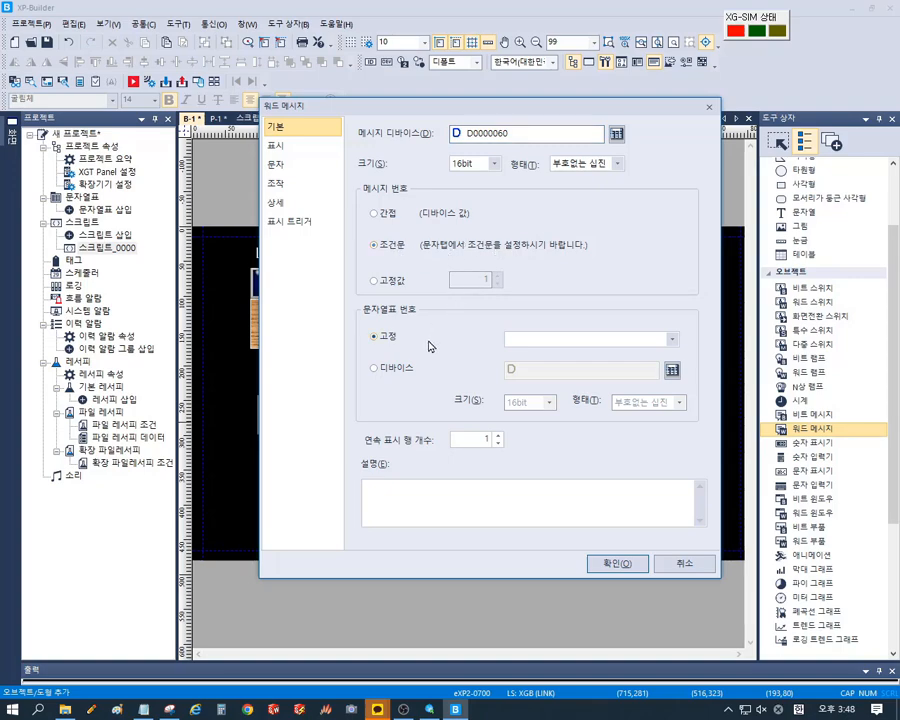
pyautogui.click(540, 340)
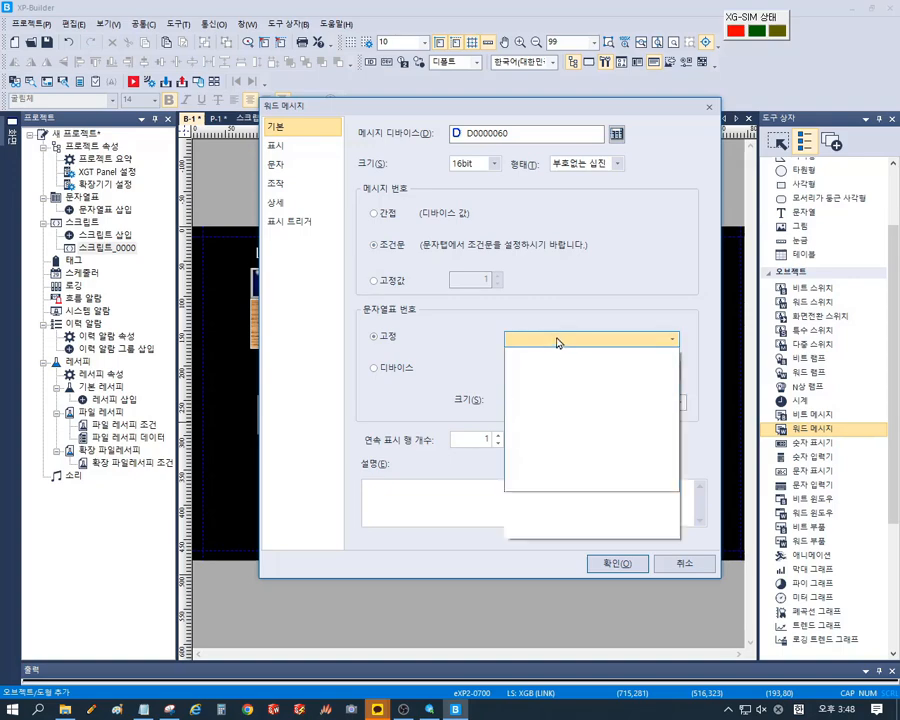
pyautogui.click(560, 343)
pyautogui.click(560, 343)
pyautogui.click(560, 343)
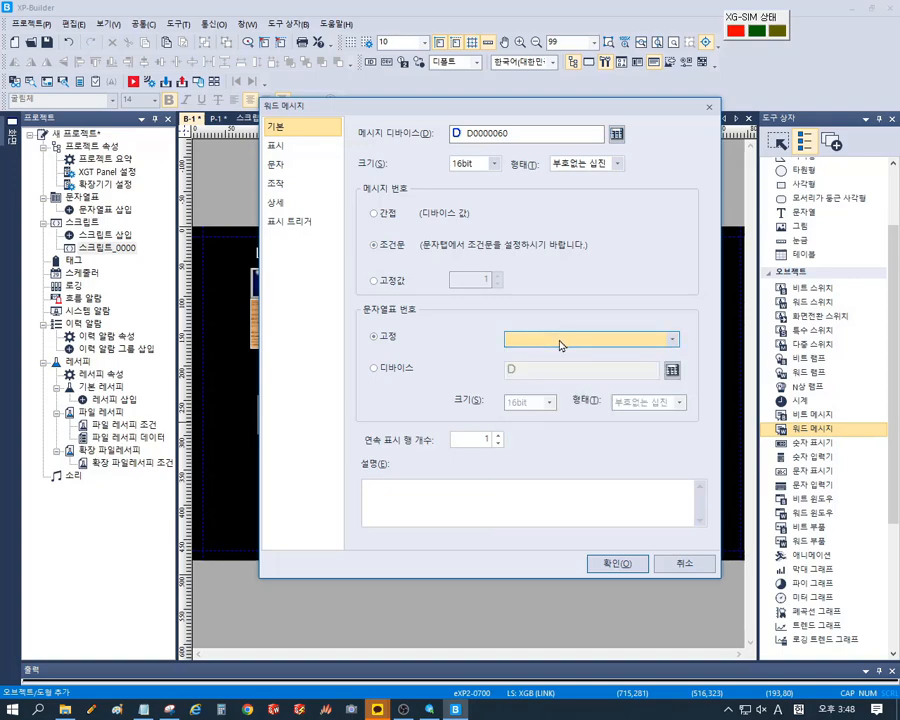
pyautogui.click(617, 563)
pyautogui.click(657, 482)
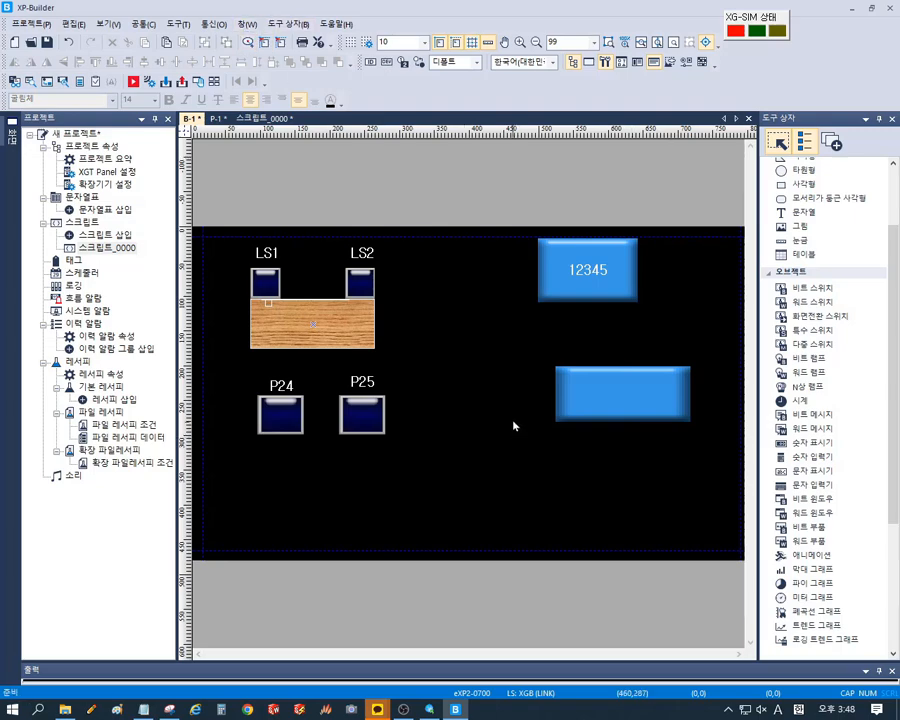
# - Insert a new string table into the project
pyautogui.click(180, 24)
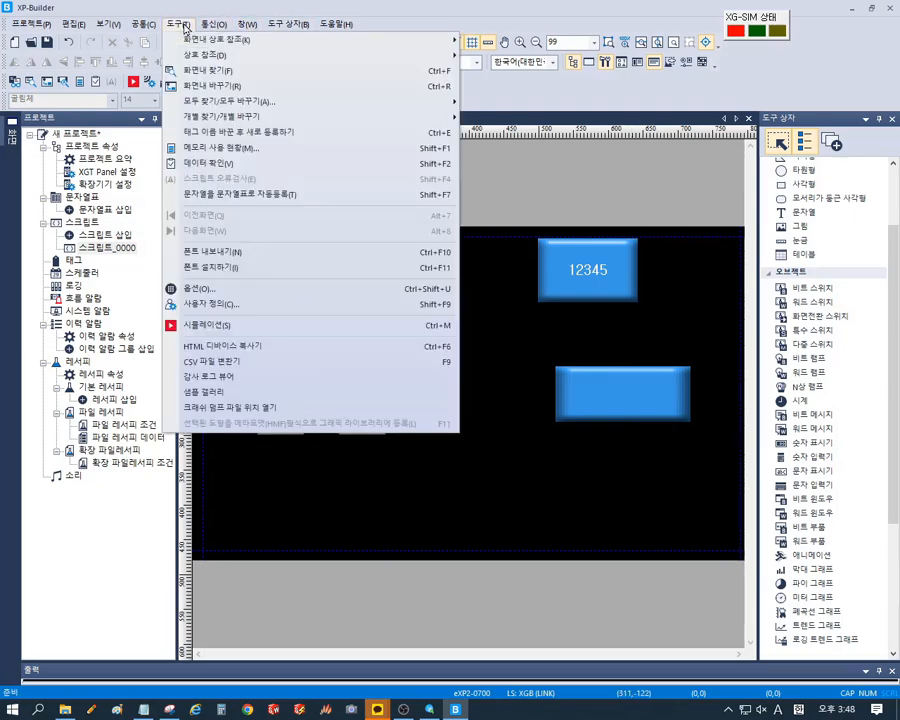
pyautogui.click(105, 209)
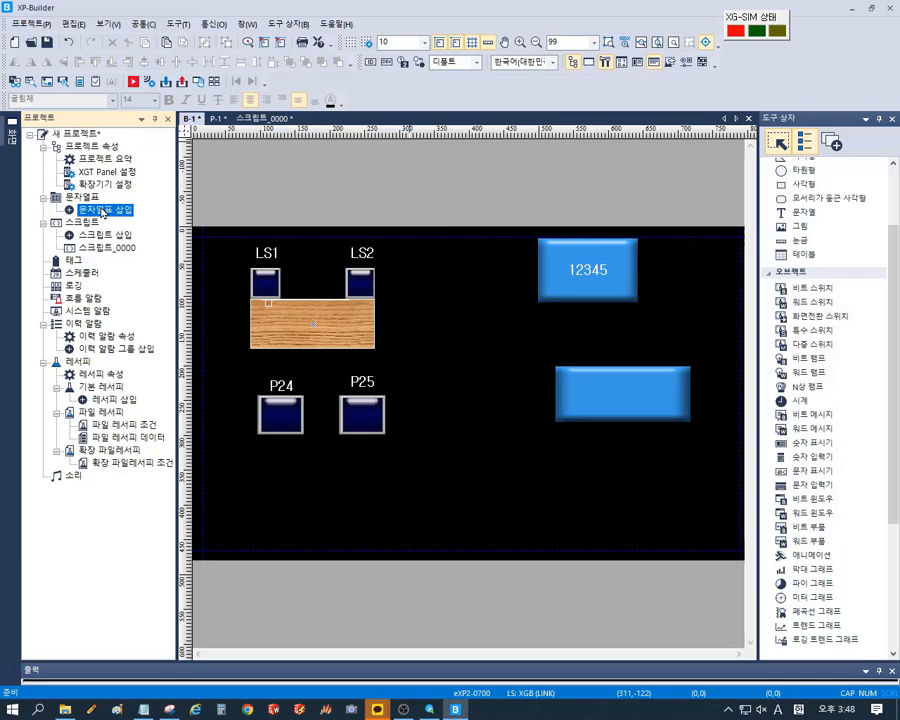
pyautogui.doubleClick(105, 209)
pyautogui.click(424, 213)
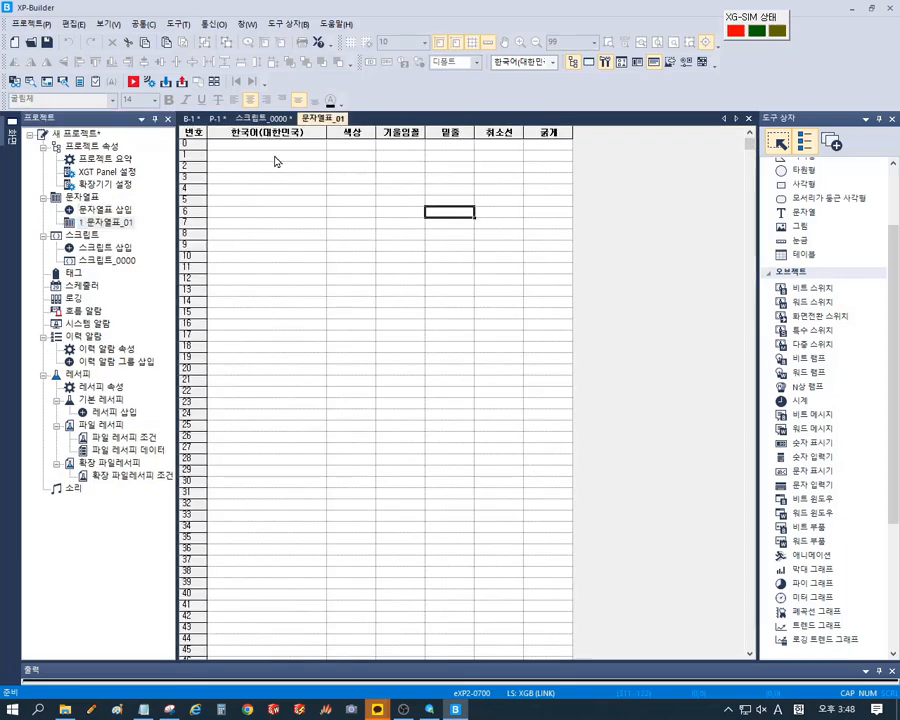
# - Enter 나는 in row 0 and 오늘 in row 1 of the string table's Korean column
pyautogui.click(267, 150)
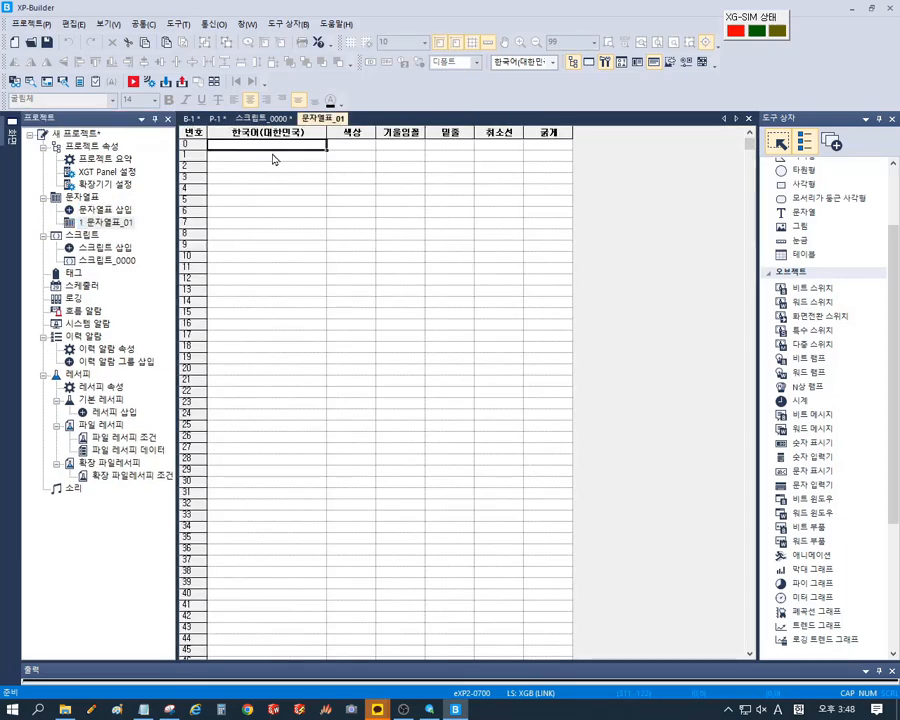
pyautogui.write('SK3')
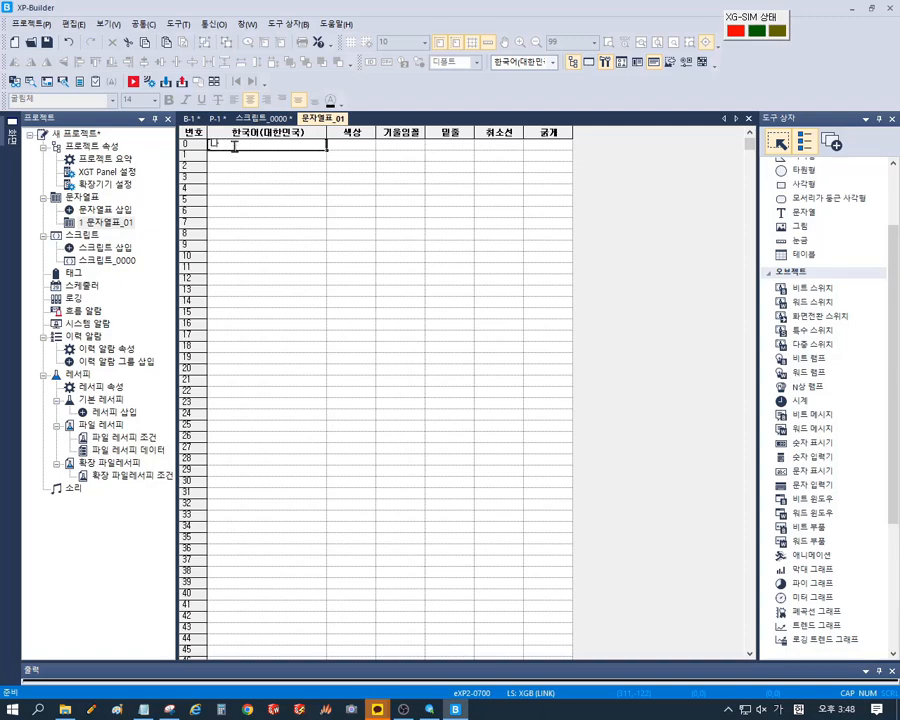
pyautogui.write('는')
pyautogui.click(265, 160)
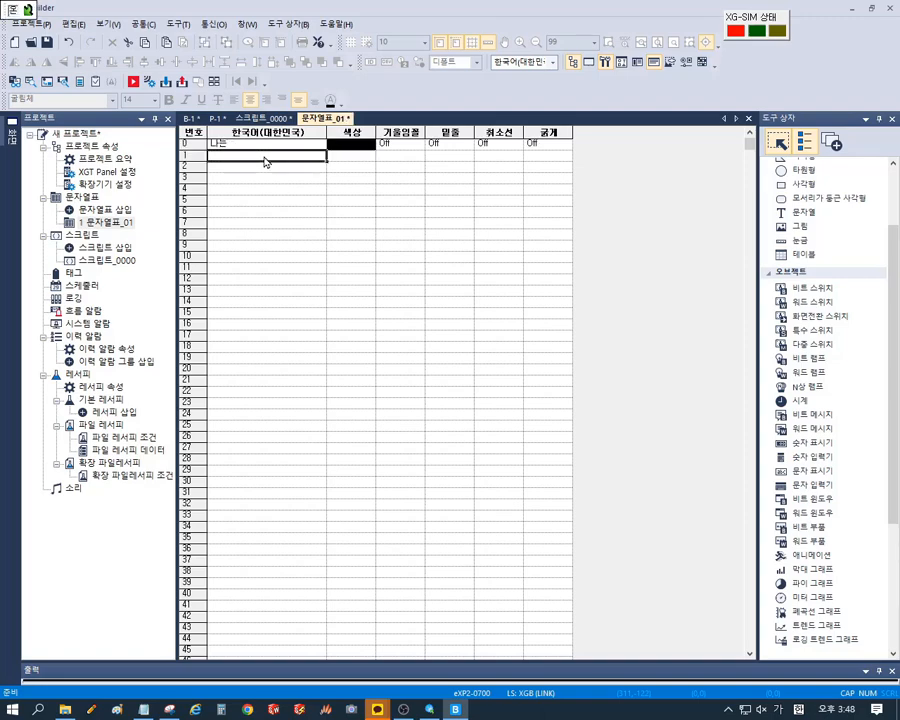
pyautogui.write('오늘')
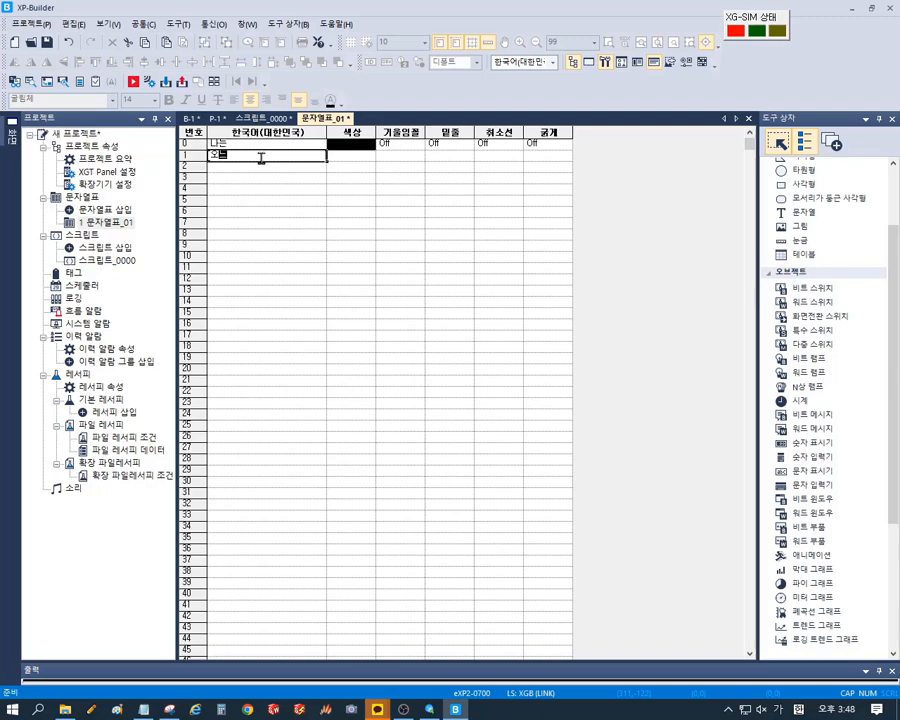
# - Enter 밥을 in row 2 and 먹었다 in row 3 of the string table's Korean column
pyautogui.click(281, 169)
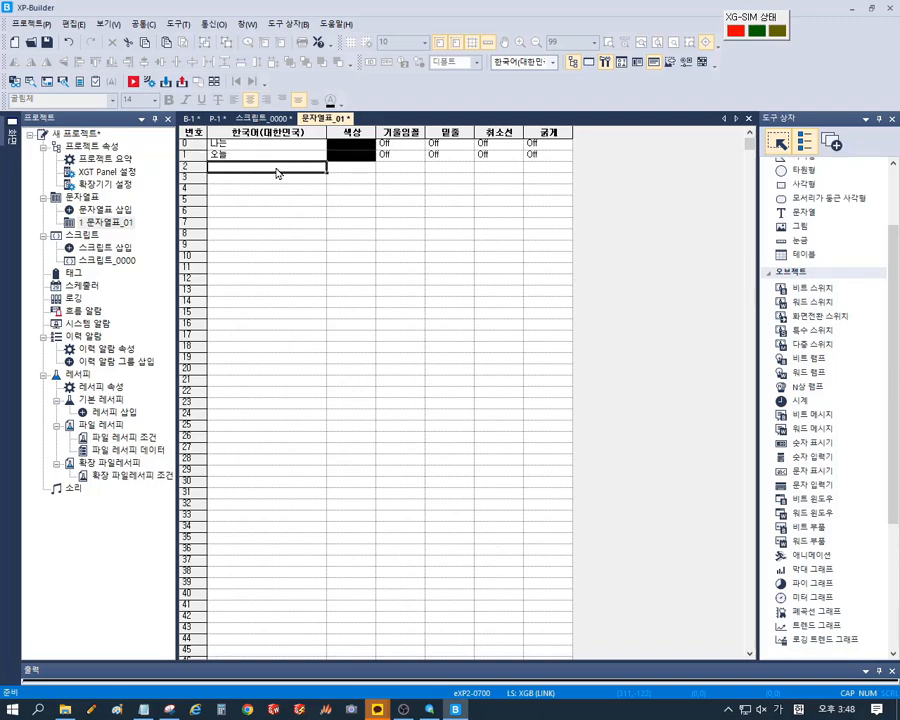
pyautogui.write('밥ㅇㅡㄹ')
pyautogui.click(264, 179)
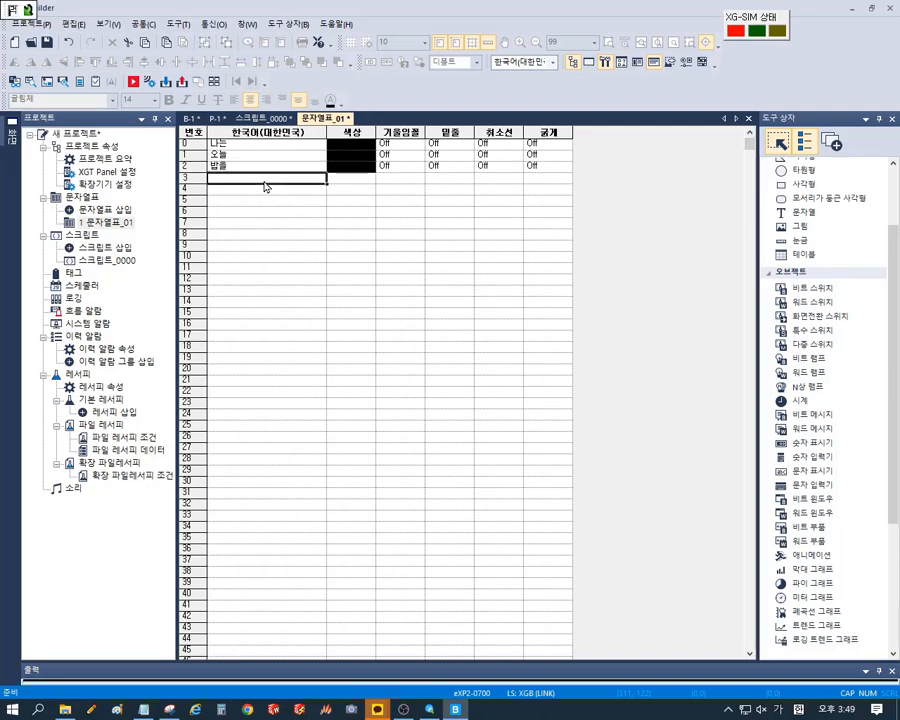
pyautogui.write('먹ㅇㅡ')
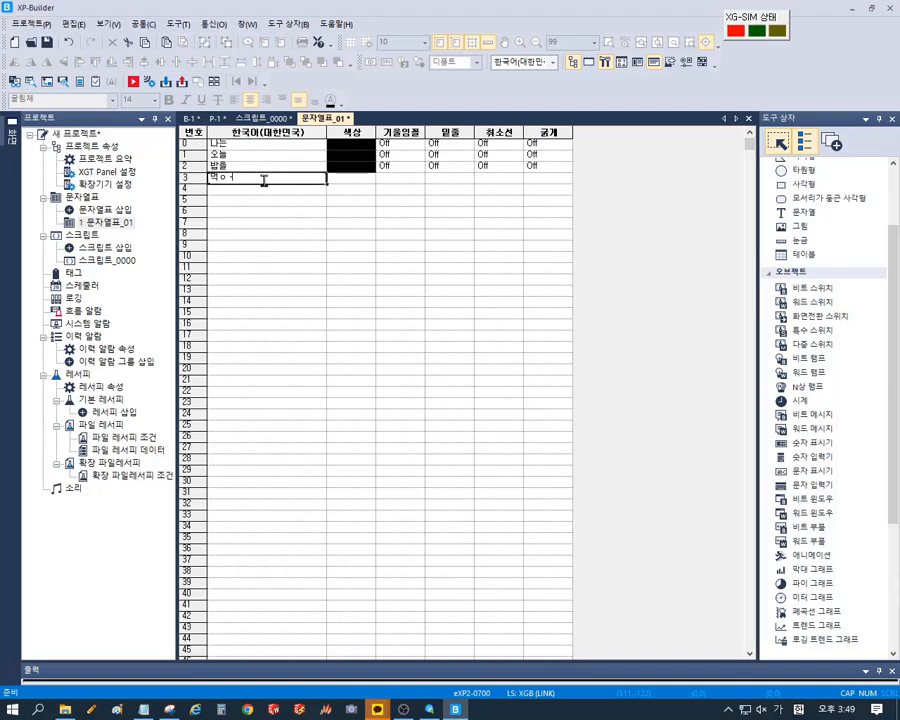
pyautogui.write('ㅓㄷ')
pyautogui.press('BackSpace')
pyautogui.write('ㅐ')
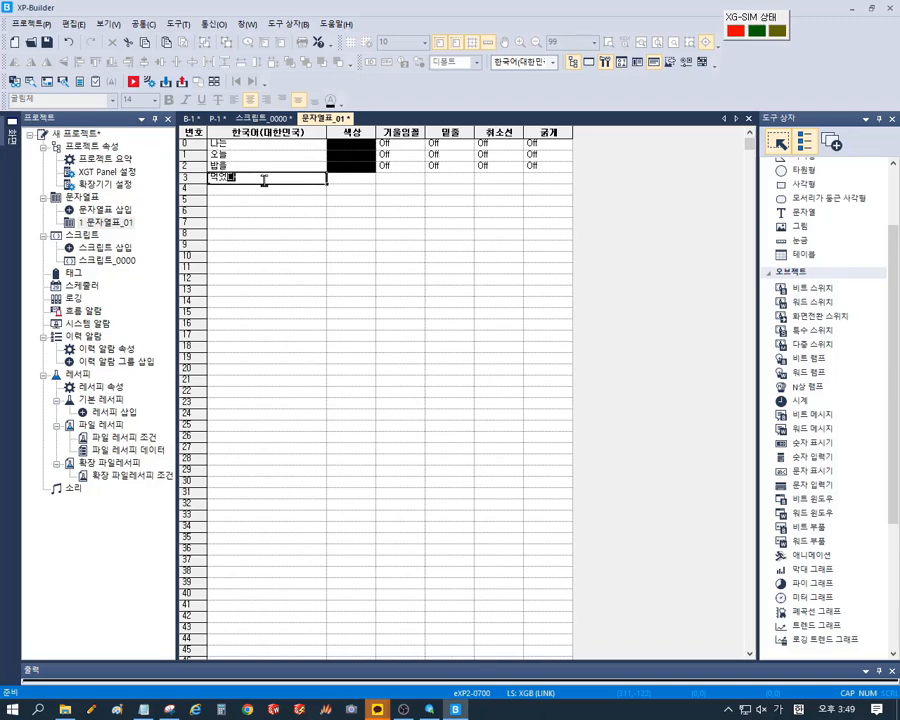
pyautogui.write('ㅏ')
pyautogui.press('Return')
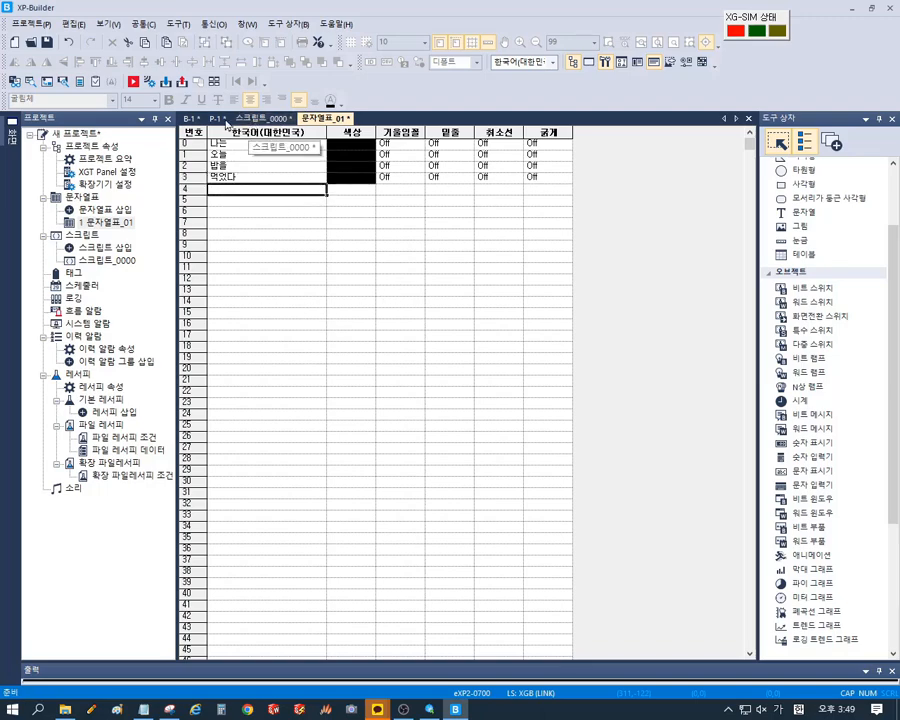
# - Assign 문자열표_01 as the fixed string table of the word message on screen B-1
pyautogui.click(190, 119)
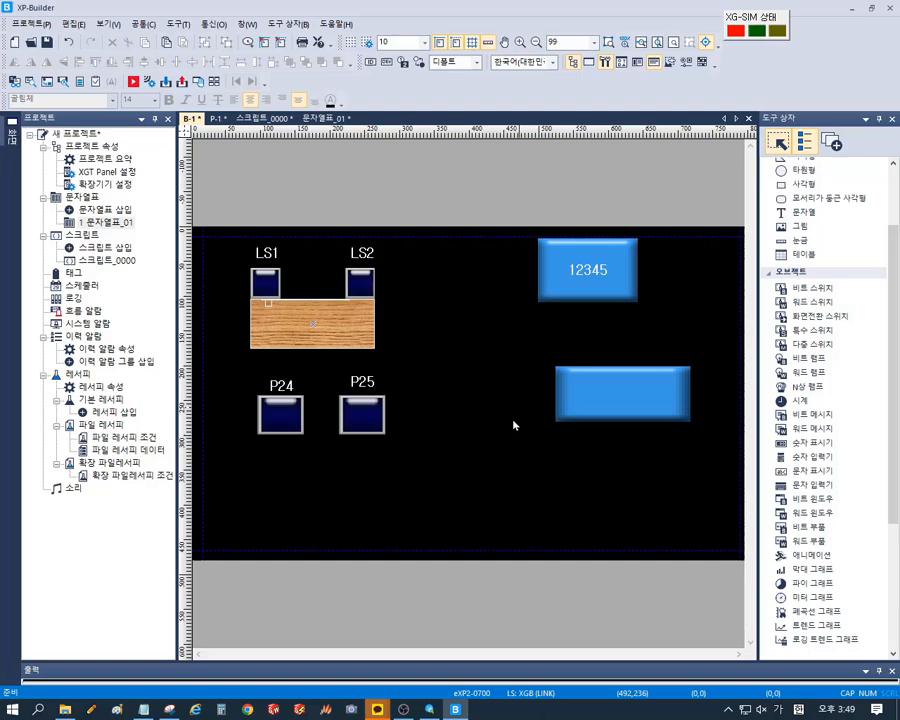
pyautogui.doubleClick(627, 406)
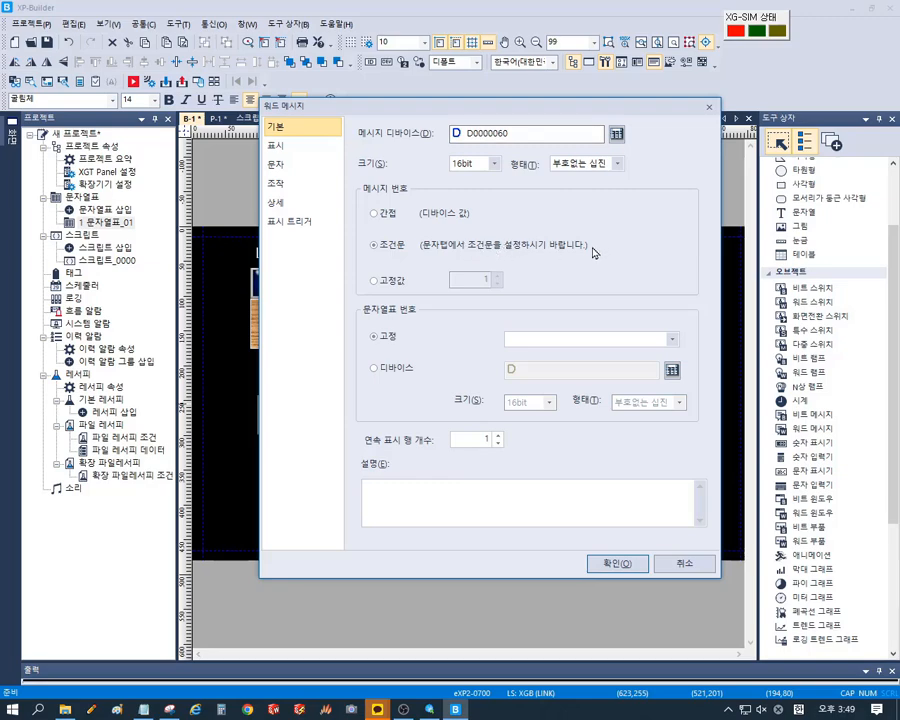
pyautogui.click(670, 341)
pyautogui.click(548, 352)
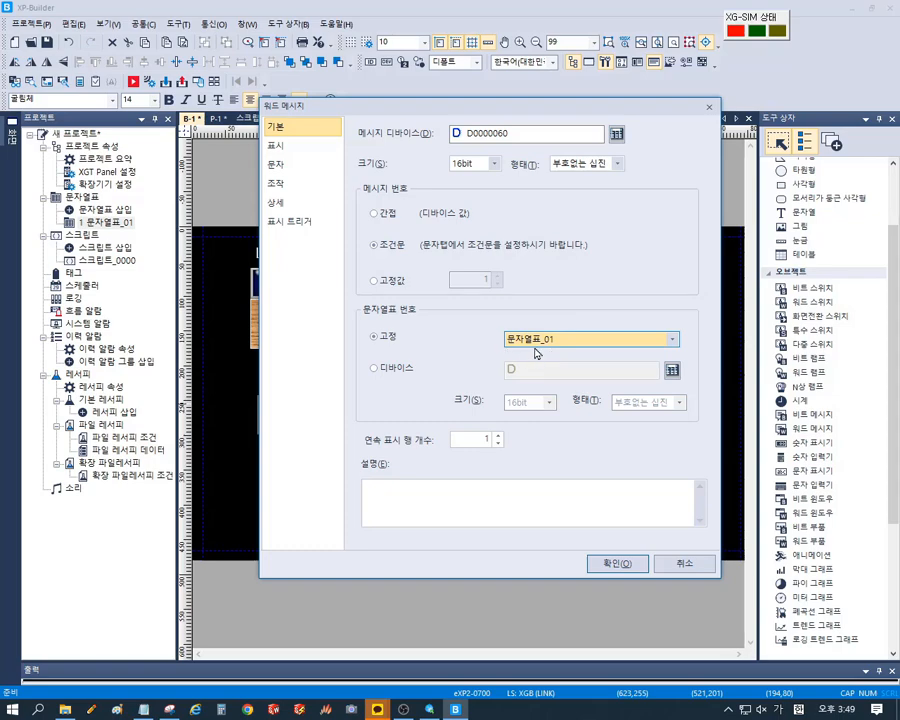
# - Set the word message's text size to 22
pyautogui.click(277, 164)
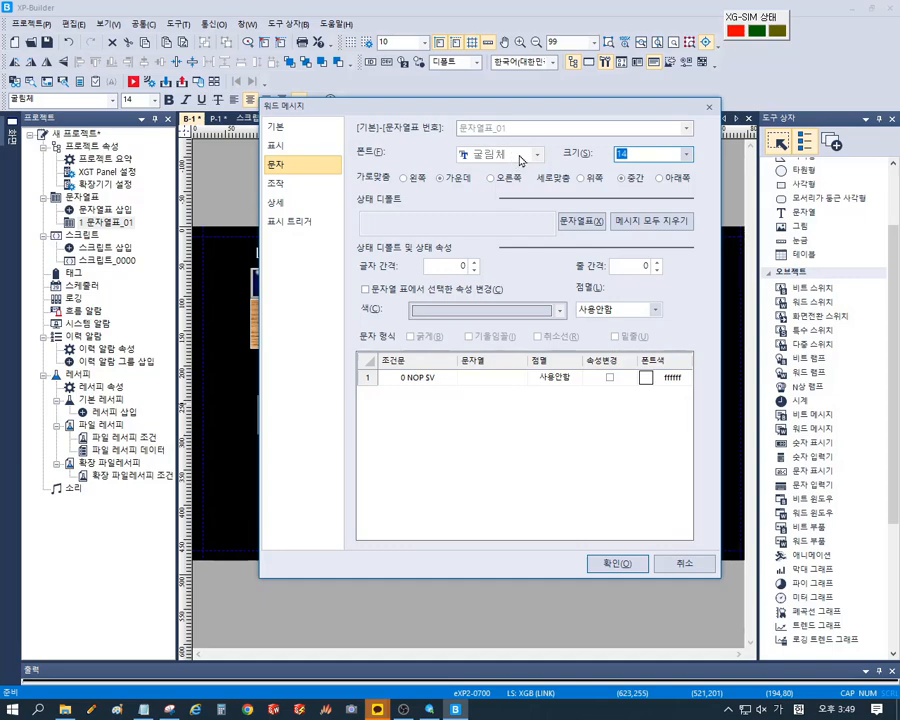
pyautogui.click(686, 154)
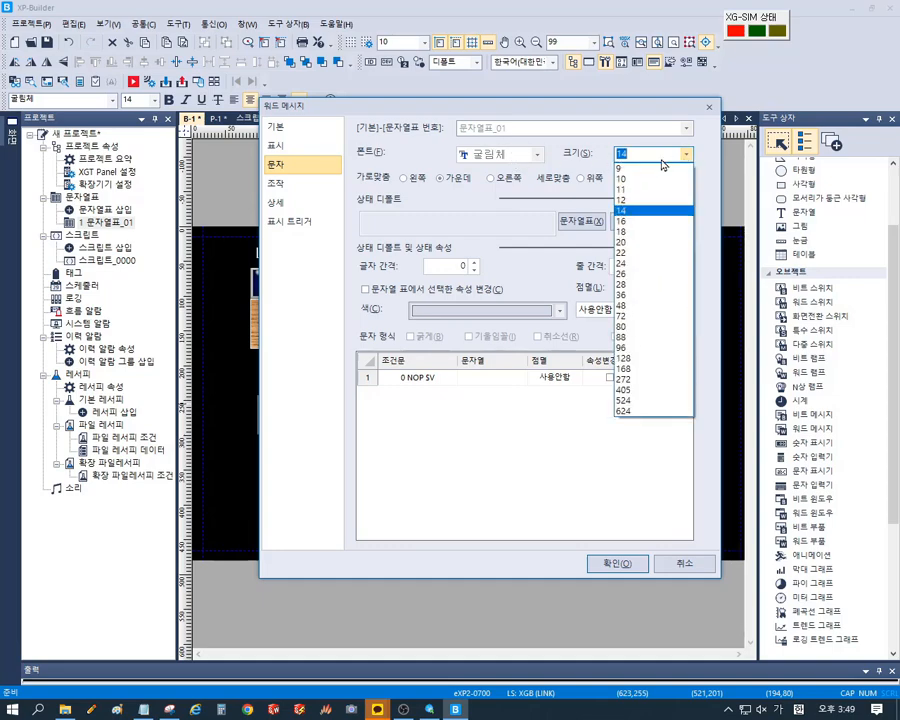
pyautogui.click(632, 253)
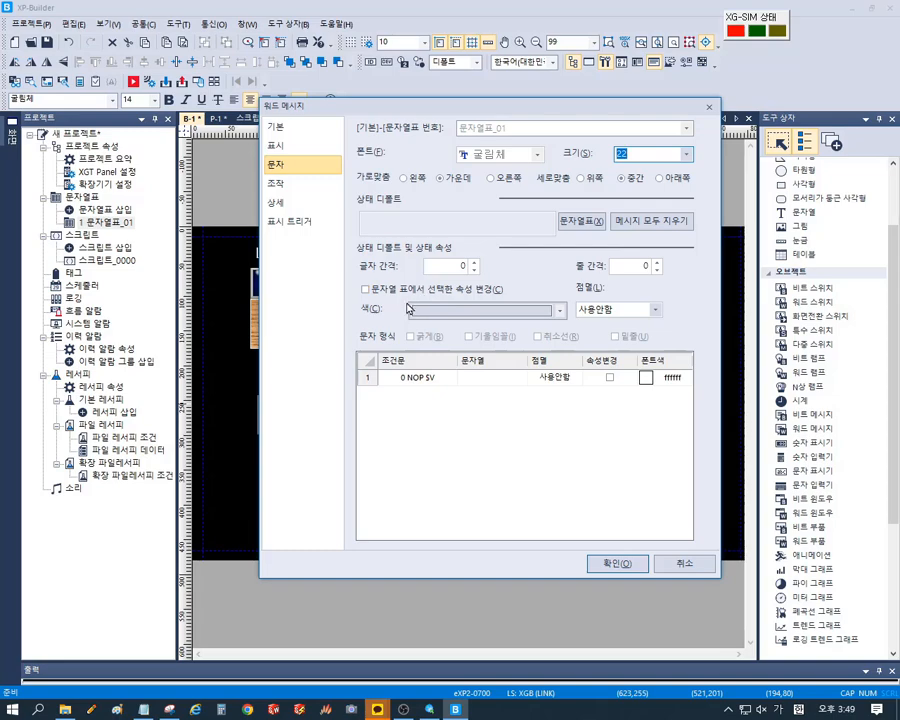
# - Set the word message's first condition to 0 == $V
pyautogui.click(419, 383)
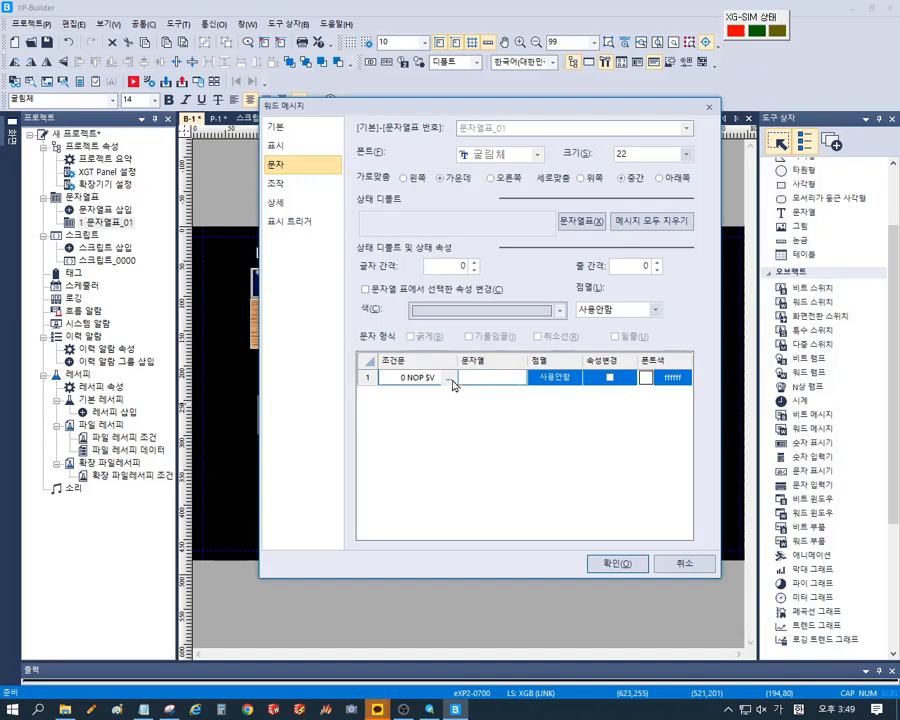
pyautogui.click(449, 378)
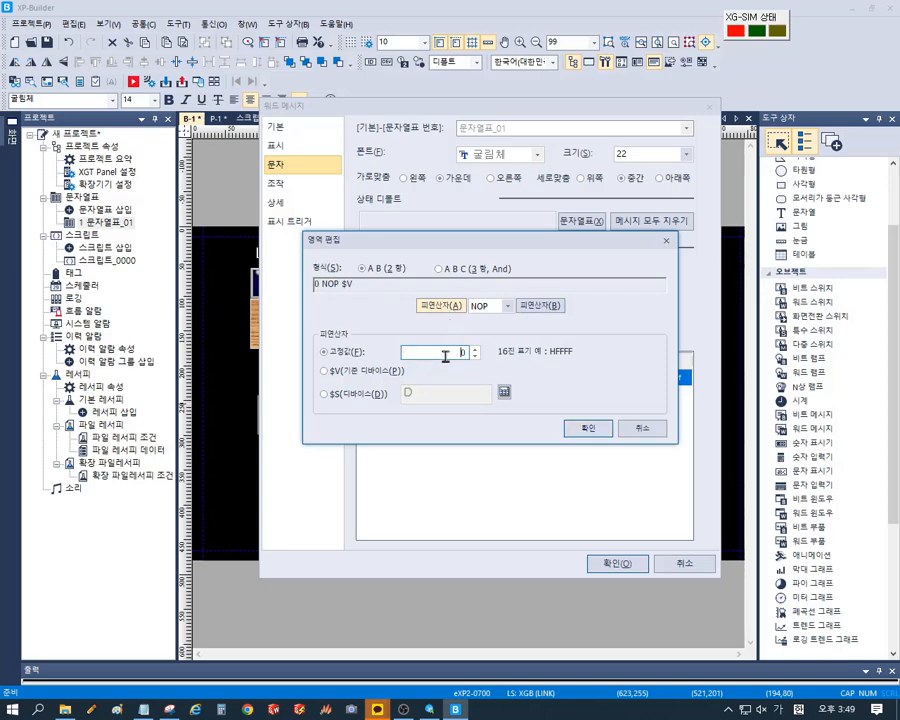
pyautogui.click(508, 307)
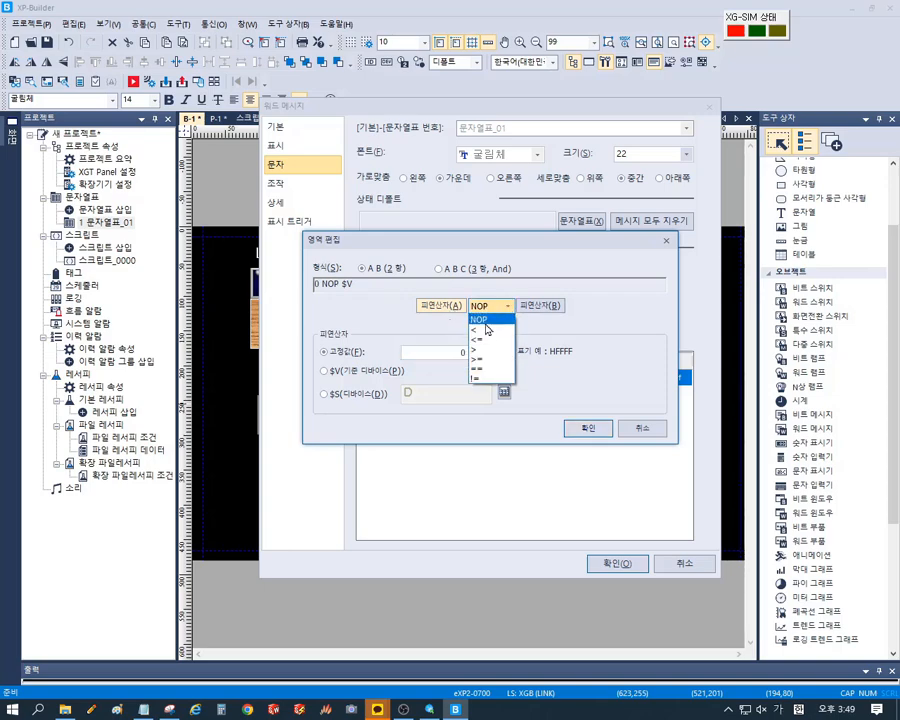
pyautogui.click(478, 368)
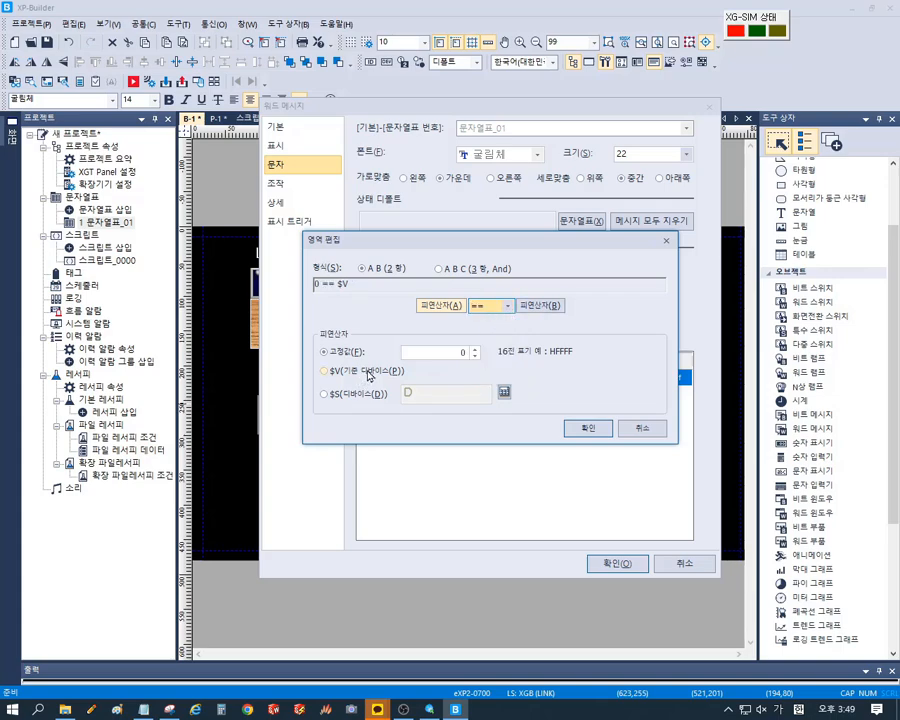
pyautogui.click(540, 305)
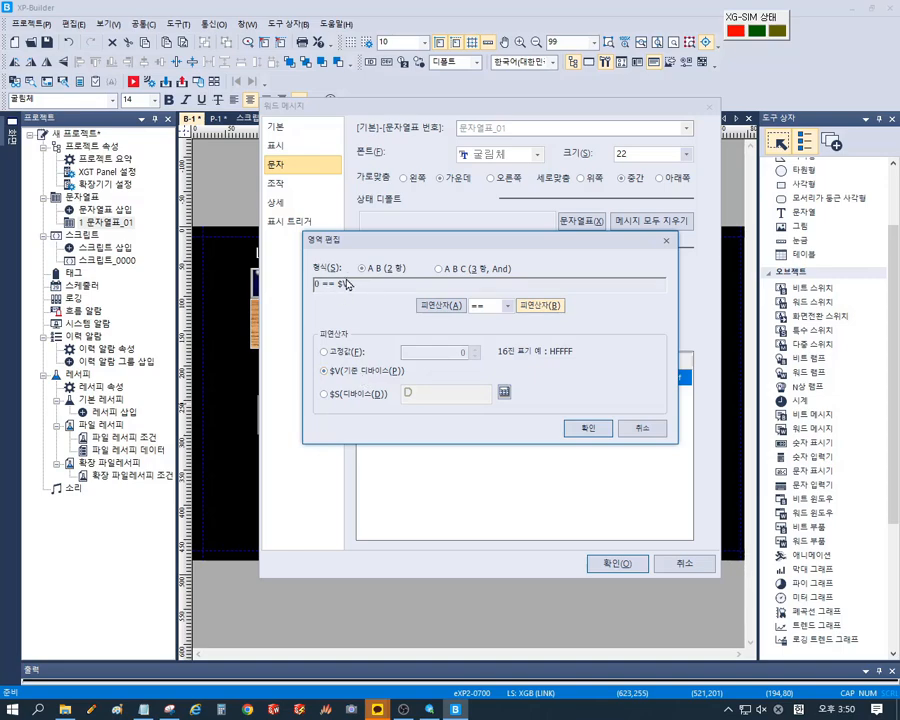
pyautogui.click(587, 428)
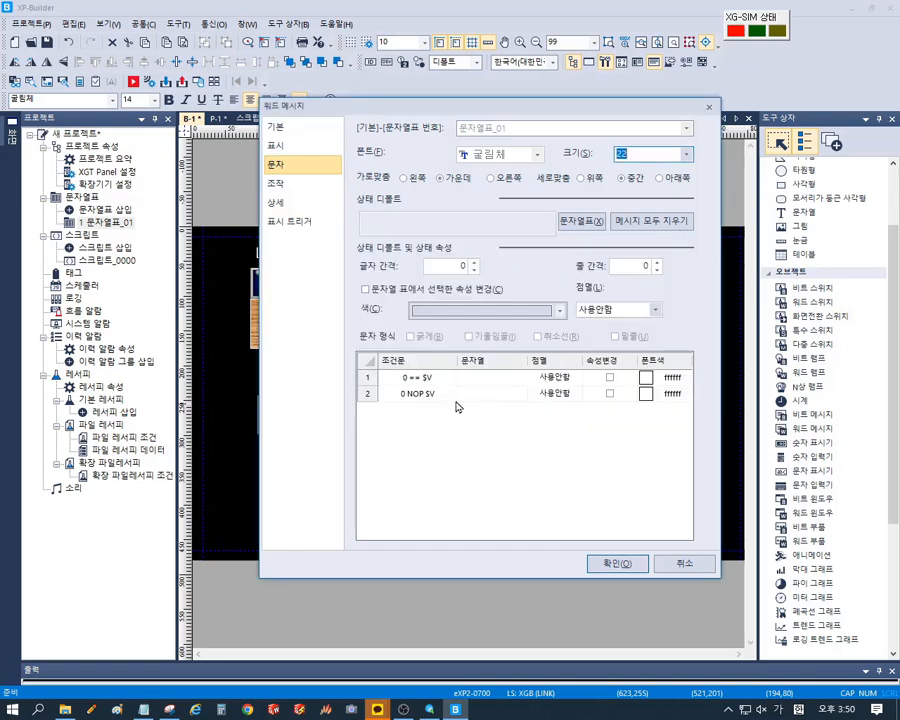
# - Assign the string 나는 from 문자열표_01 to the 0 == $V condition
pyautogui.click(519, 379)
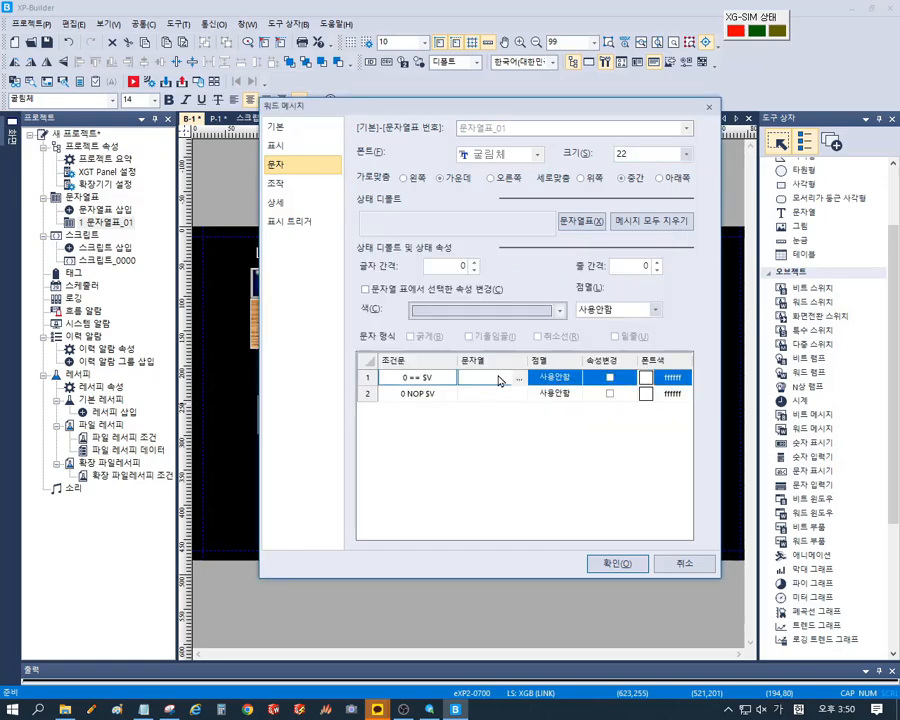
pyautogui.click(519, 381)
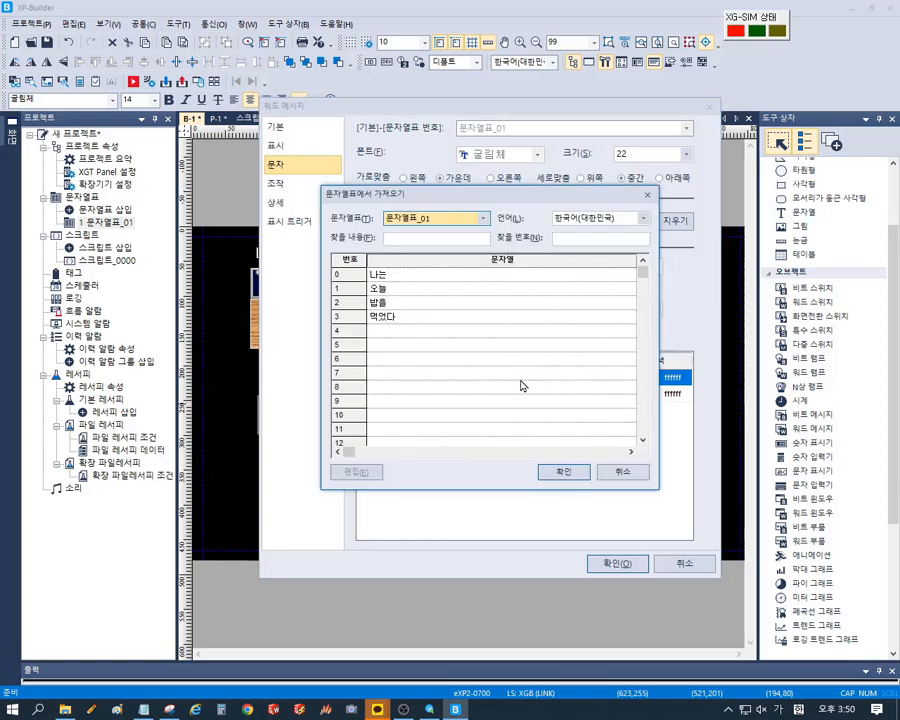
pyautogui.click(394, 276)
pyautogui.click(557, 468)
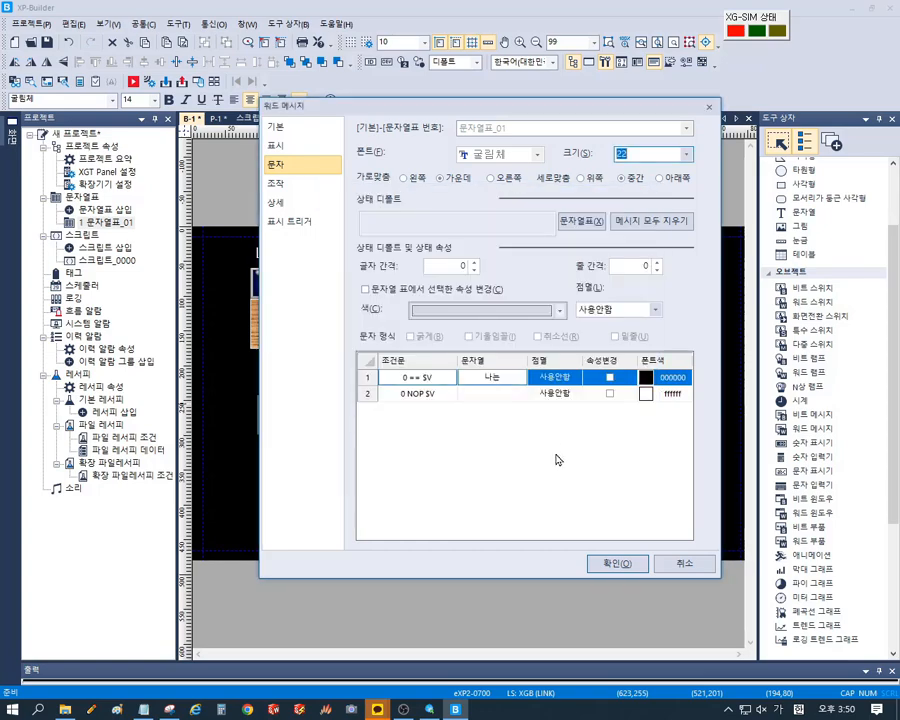
# - Set the word message's second condition to 1 == $V
pyautogui.doubleClick(444, 397)
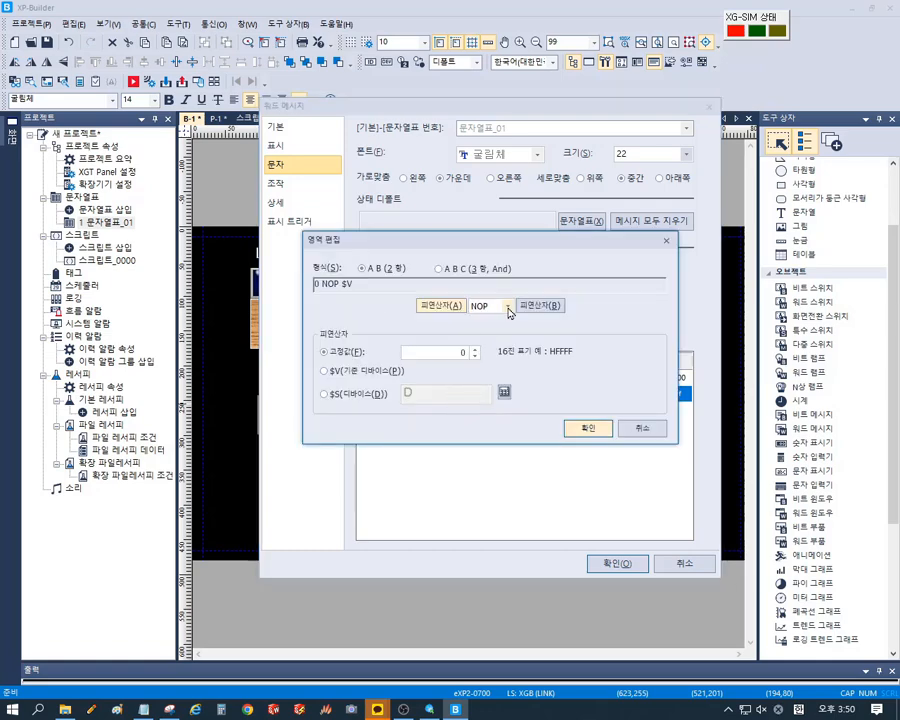
pyautogui.click(509, 306)
pyautogui.click(482, 336)
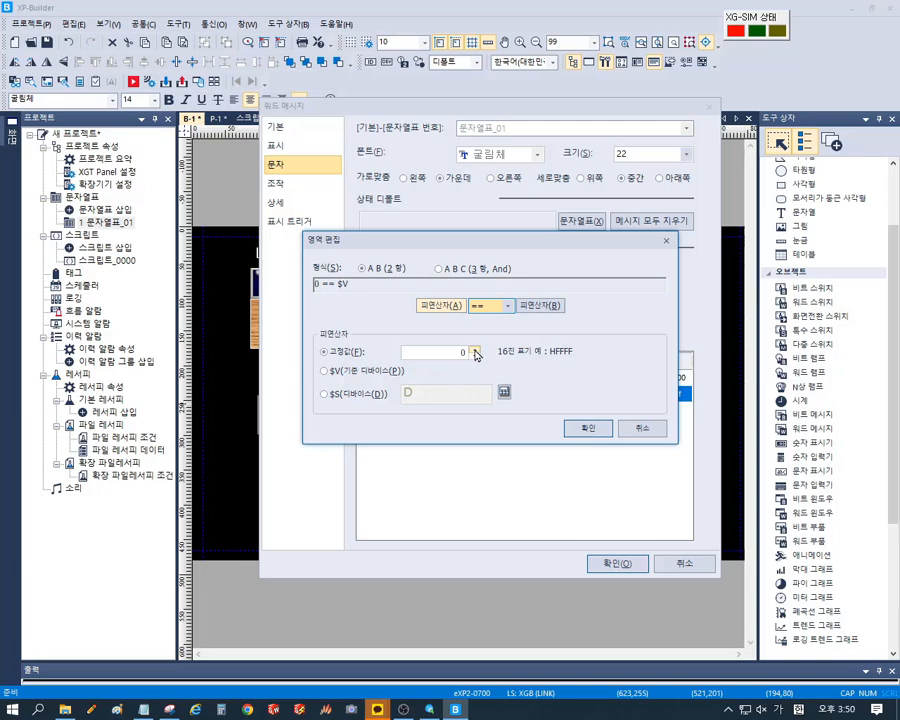
pyautogui.doubleClick(463, 352)
pyautogui.write('1')
pyautogui.click(588, 426)
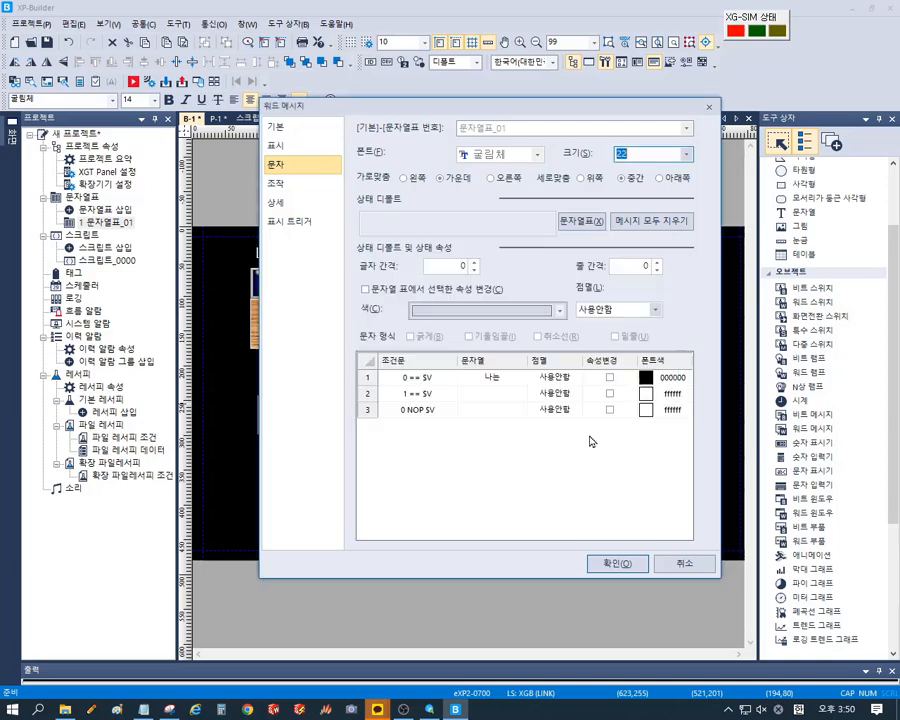
# - Assign the string 오늘 from 문자열표_01 to the 1 == $V condition
pyautogui.click(516, 394)
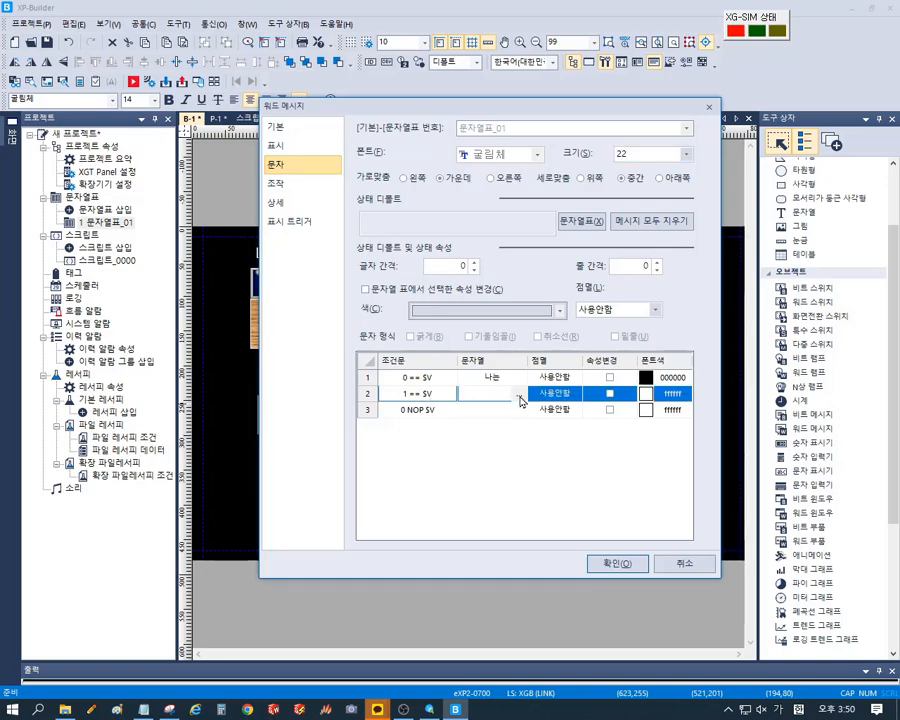
pyautogui.click(516, 394)
pyautogui.click(394, 289)
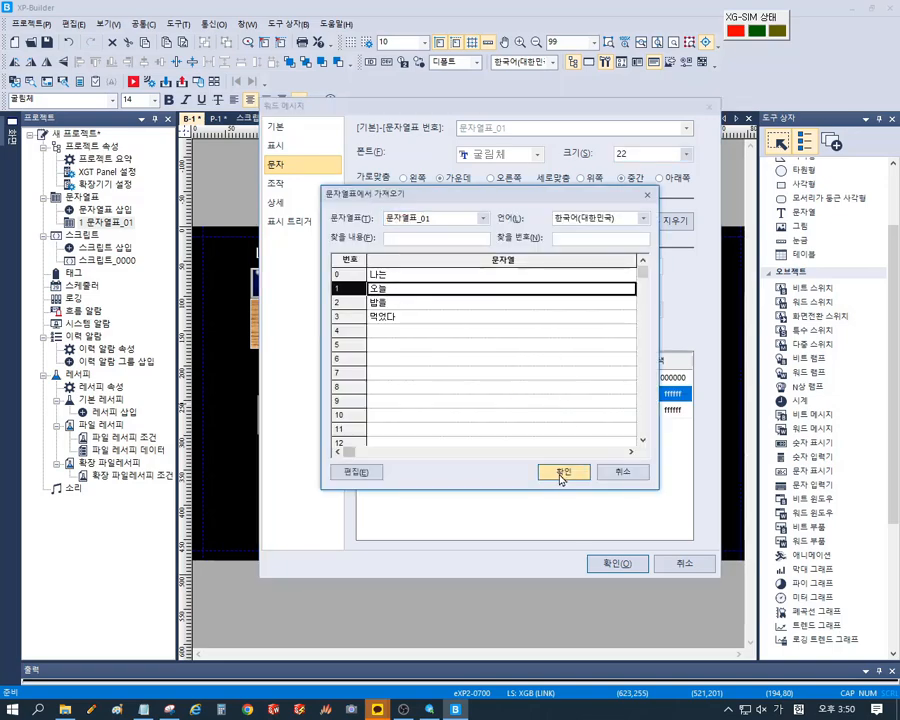
pyautogui.click(563, 472)
# - Set the word message's third condition to 2 == $V, with a fixed value as operand A
pyautogui.click(440, 410)
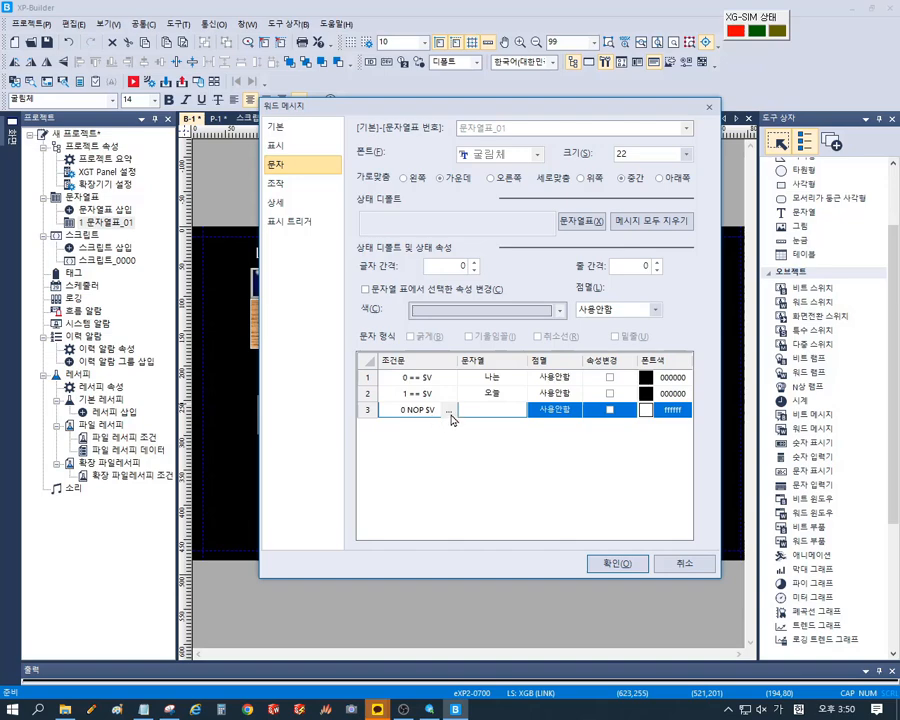
pyautogui.click(446, 410)
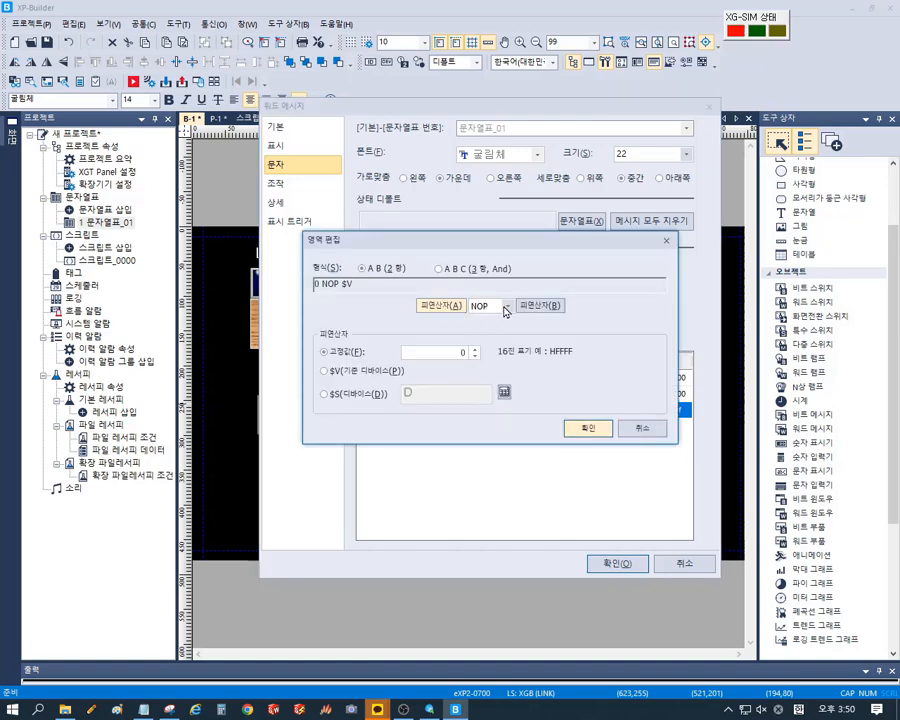
pyautogui.click(505, 312)
pyautogui.click(486, 326)
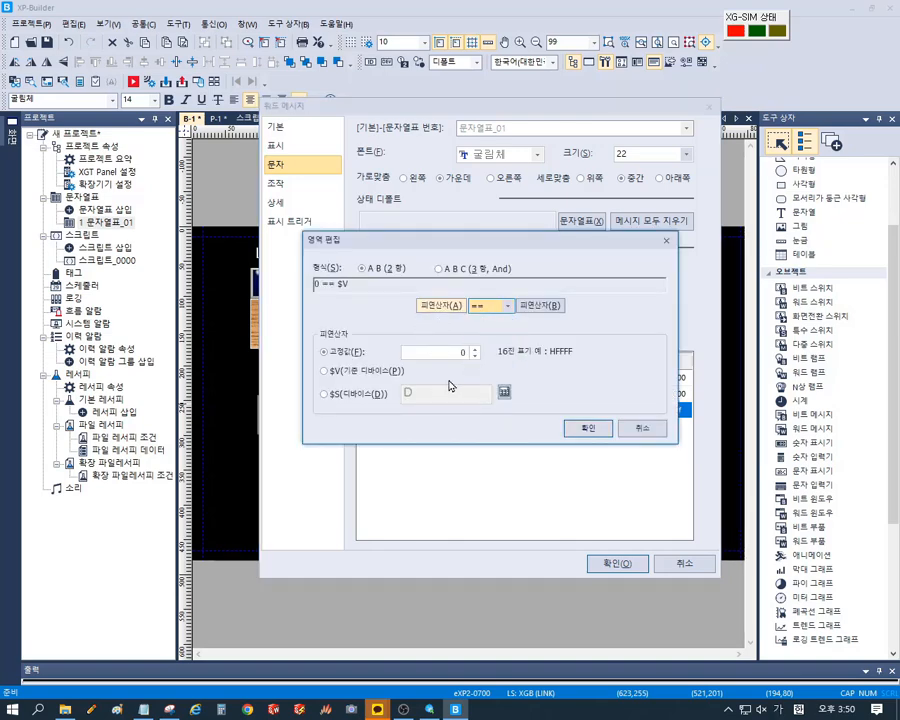
pyautogui.click(475, 351)
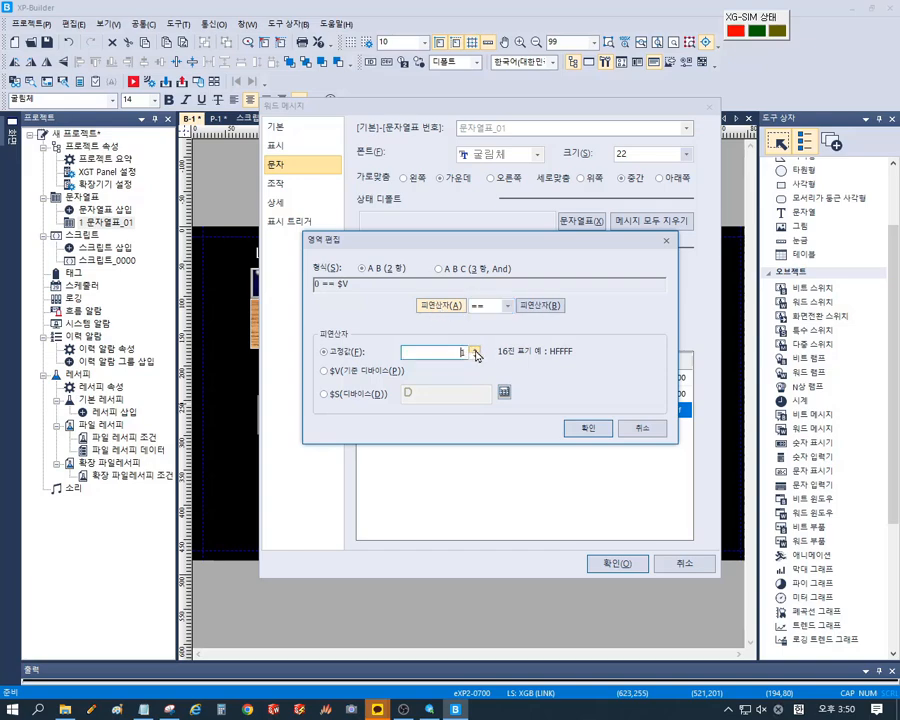
pyautogui.click(476, 348)
pyautogui.click(396, 369)
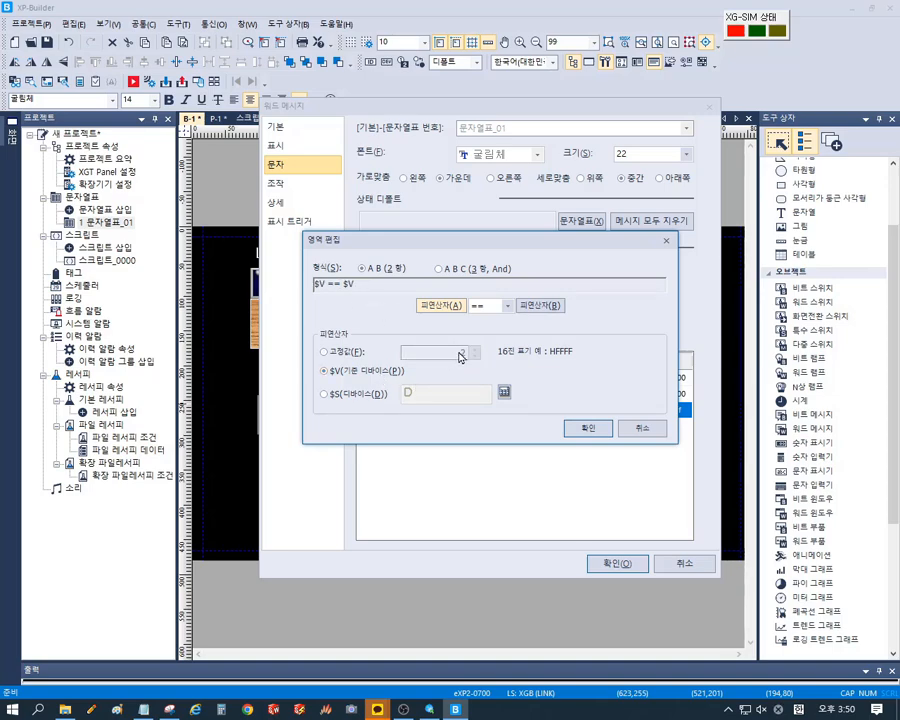
pyautogui.click(374, 354)
pyautogui.click(587, 427)
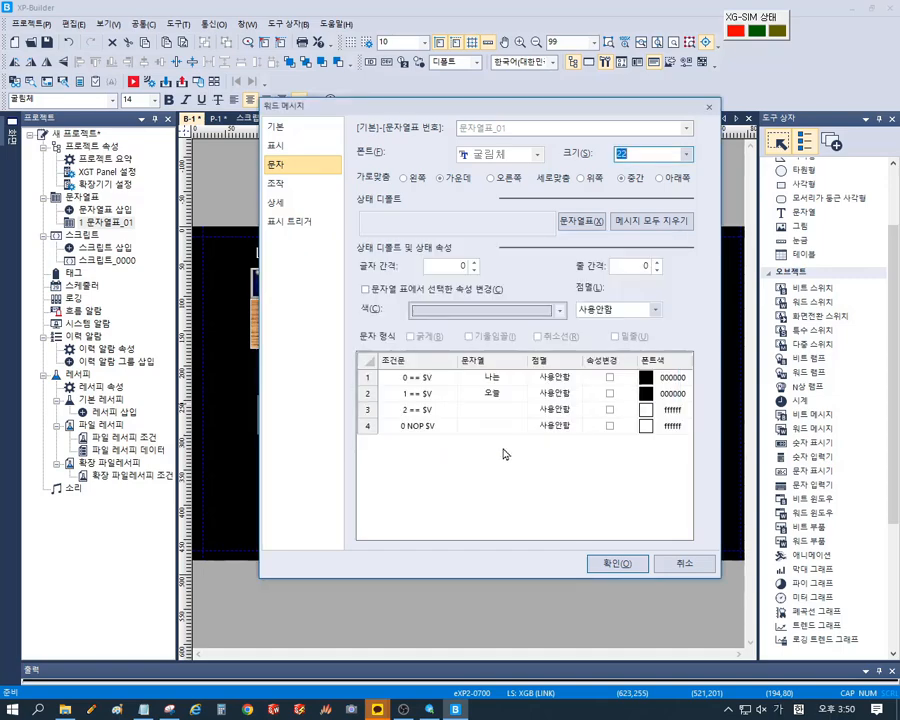
# - Assign the string 밥을 from 문자열표_01 to the 2 == $V condition
pyautogui.click(495, 410)
pyautogui.click(527, 412)
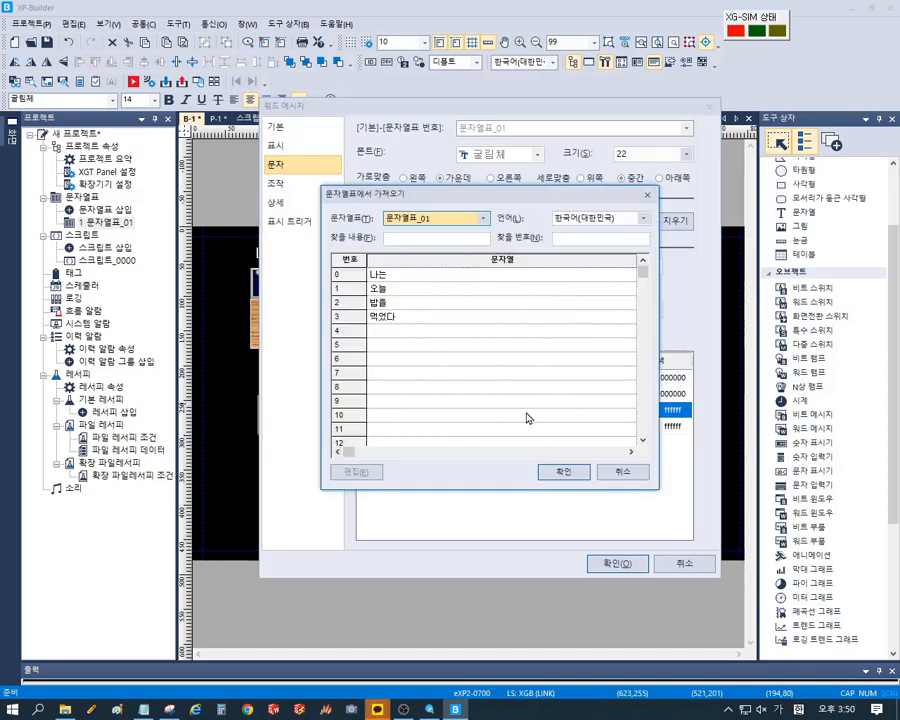
pyautogui.click(380, 303)
pyautogui.click(556, 472)
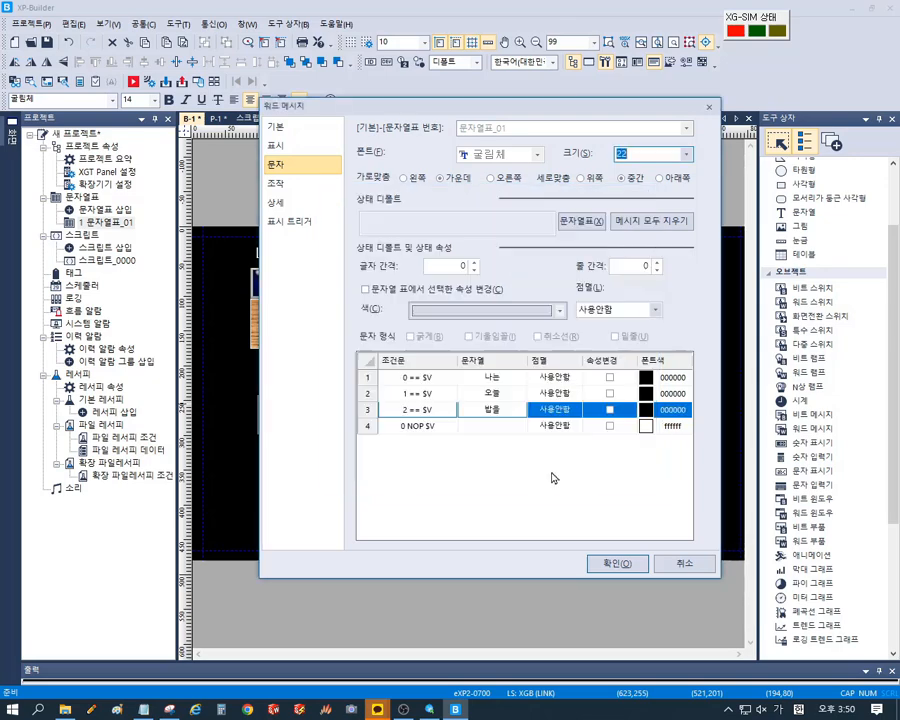
# - Set the word message's fourth condition to 3 == $V, with a fixed value as operand A
pyautogui.click(428, 428)
pyautogui.click(450, 426)
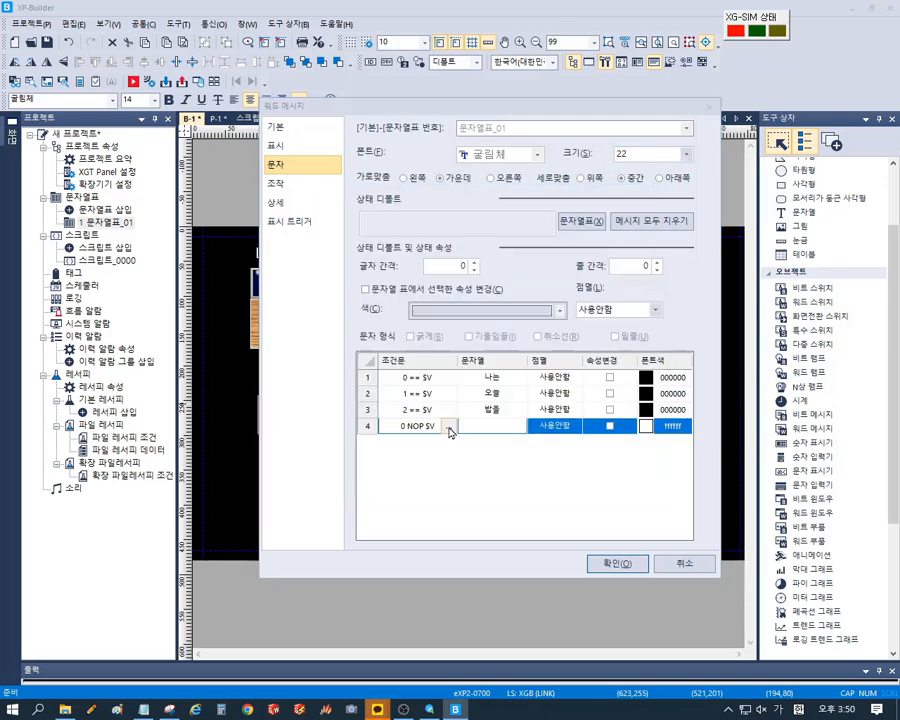
pyautogui.click(507, 310)
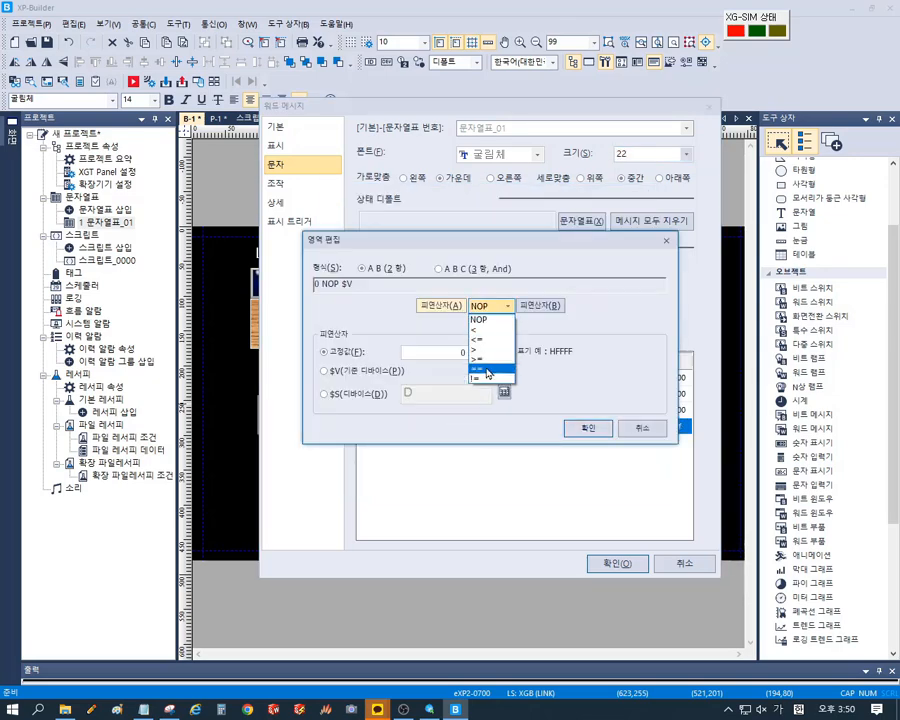
pyautogui.click(487, 364)
pyautogui.click(449, 310)
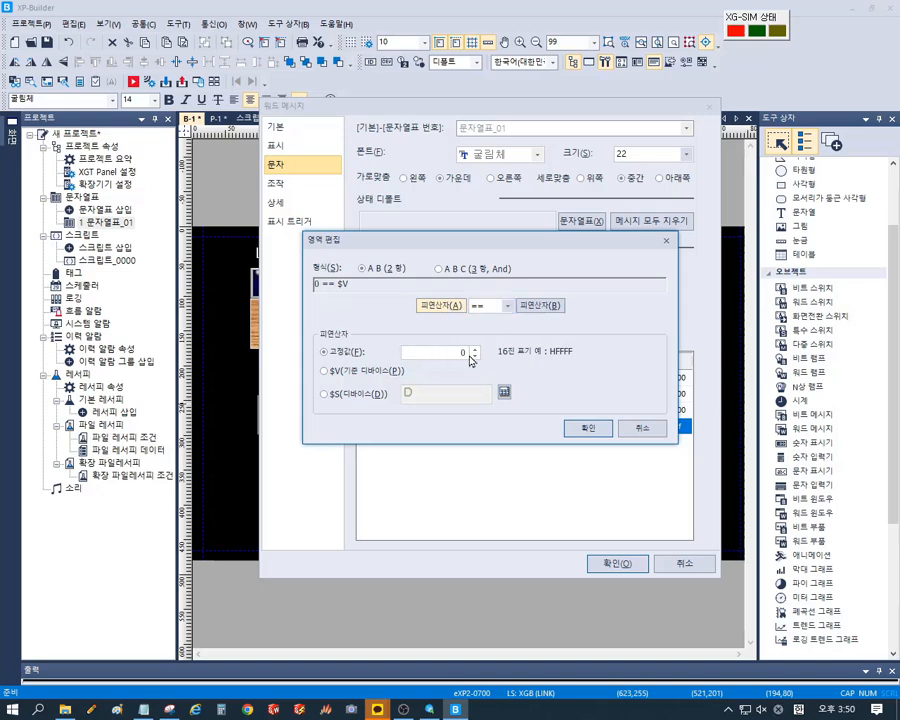
pyautogui.doubleClick(464, 353)
pyautogui.click(462, 351)
pyautogui.click(324, 371)
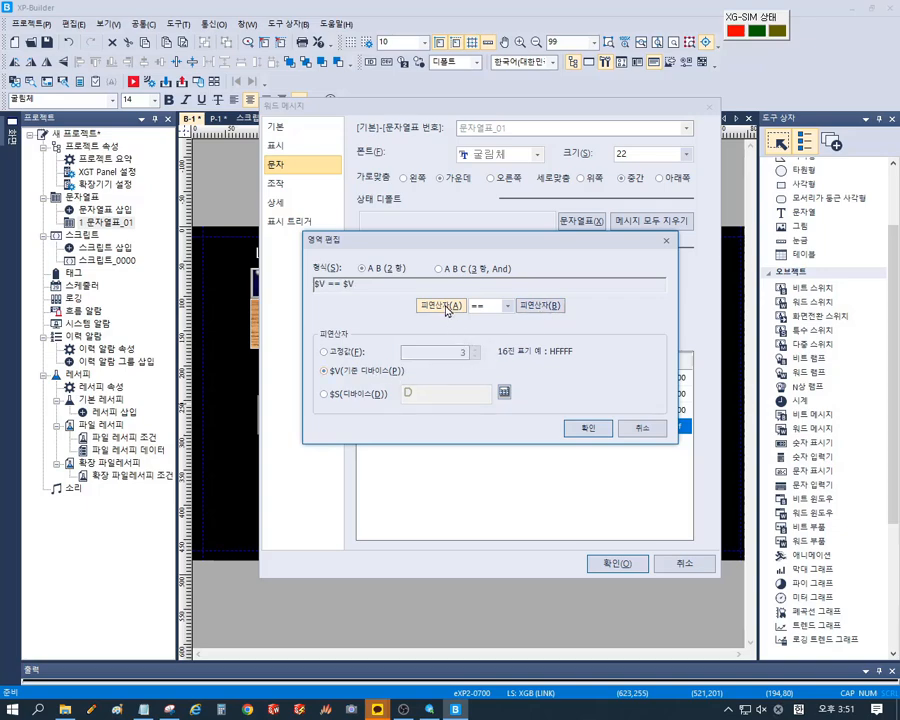
pyautogui.click(398, 354)
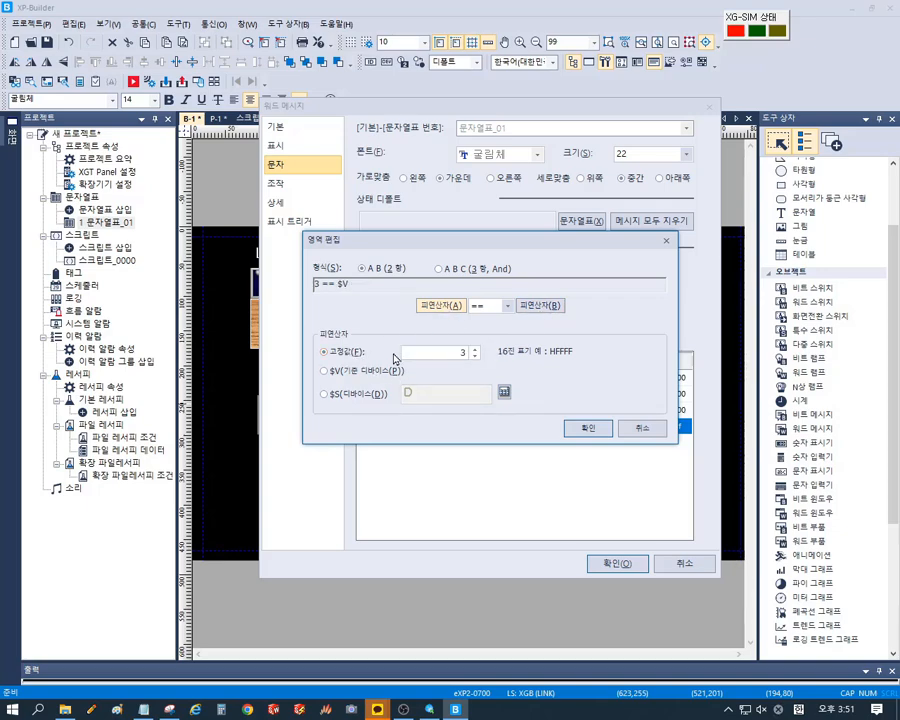
pyautogui.click(551, 311)
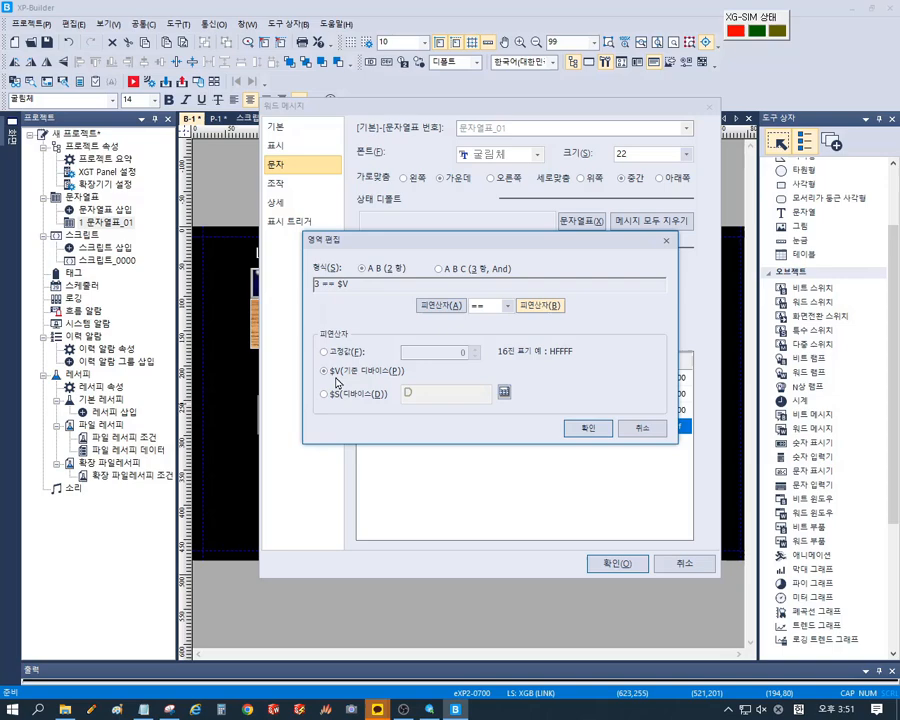
pyautogui.click(582, 427)
# - Assign the string 먹었다 from 문자열표_01 to the 3 == $V condition and apply the word message settings
pyautogui.click(505, 427)
pyautogui.click(519, 428)
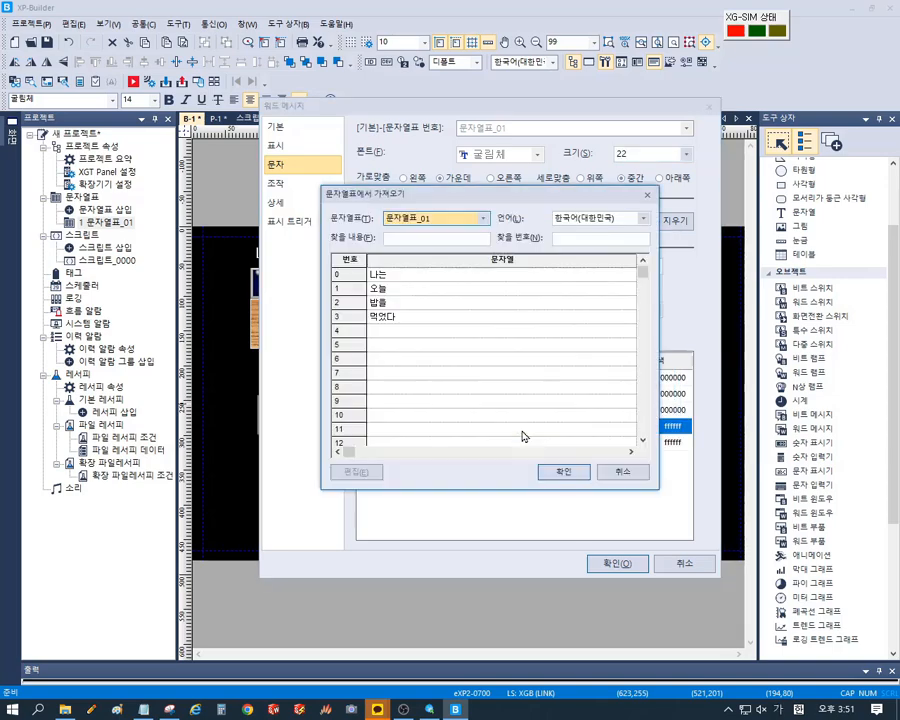
pyautogui.click(392, 317)
pyautogui.click(567, 469)
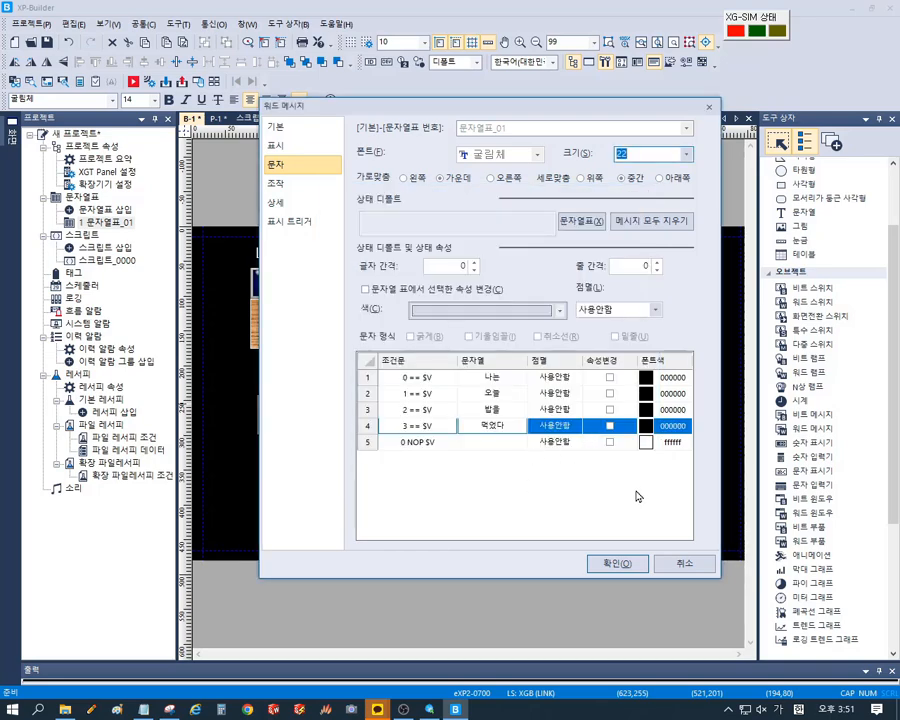
pyautogui.click(616, 564)
pyautogui.click(586, 490)
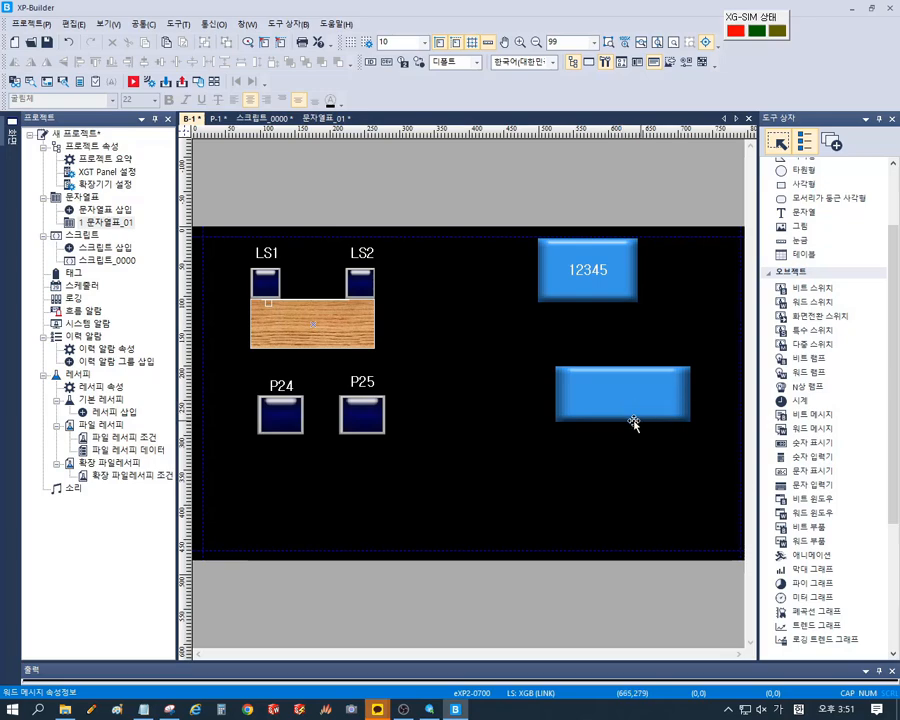
# - Run the HMI project in XP_Simulator
pyautogui.click(133, 81)
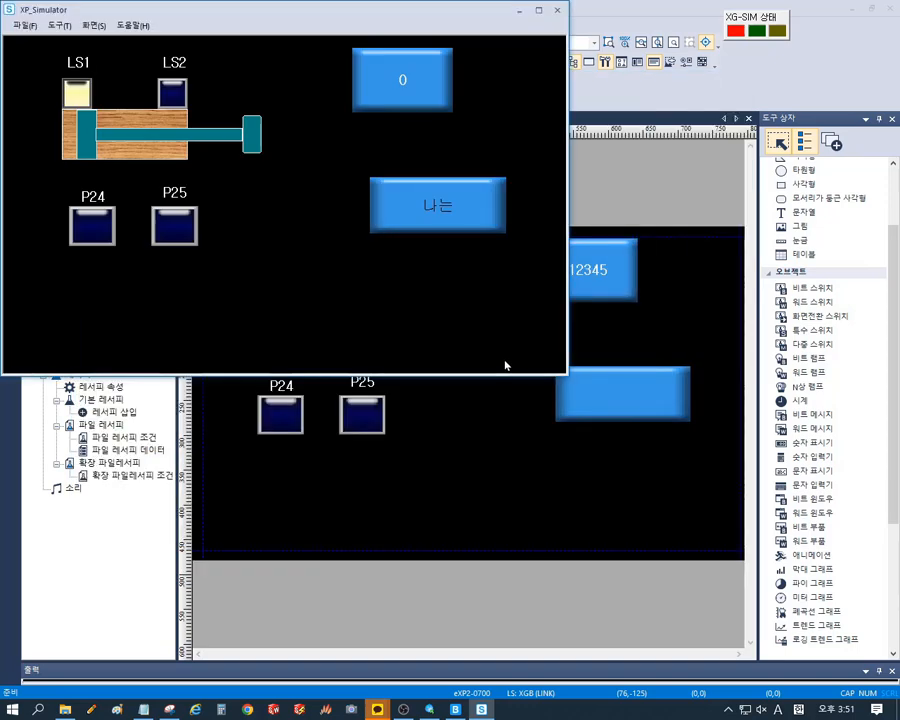
# - Switch to XG5000 and open the device monitor at word D00060 of the D device table
pyautogui.click(849, 9)
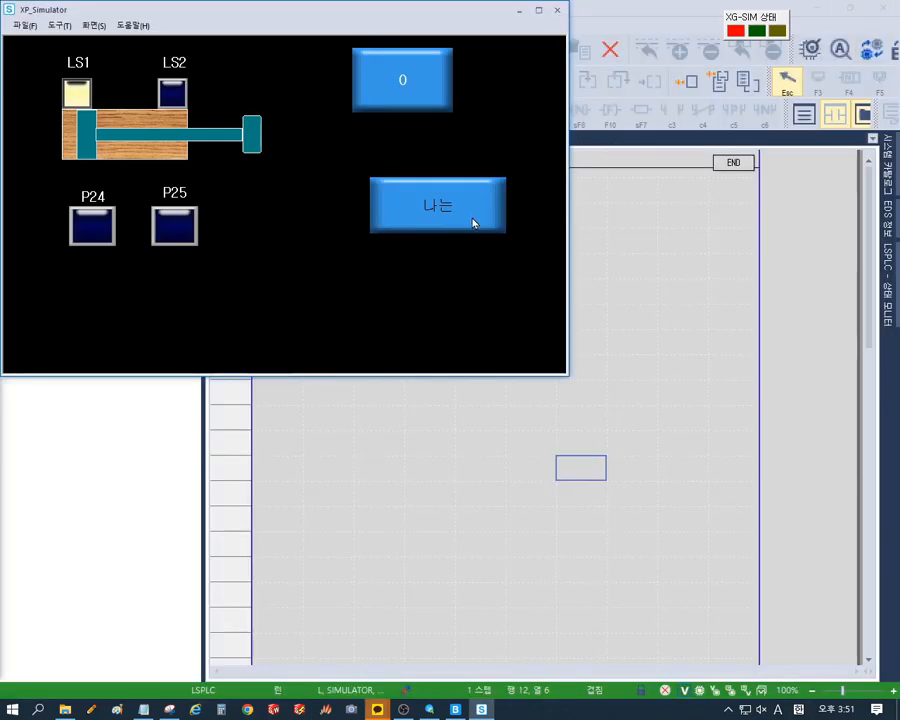
pyautogui.click(642, 16)
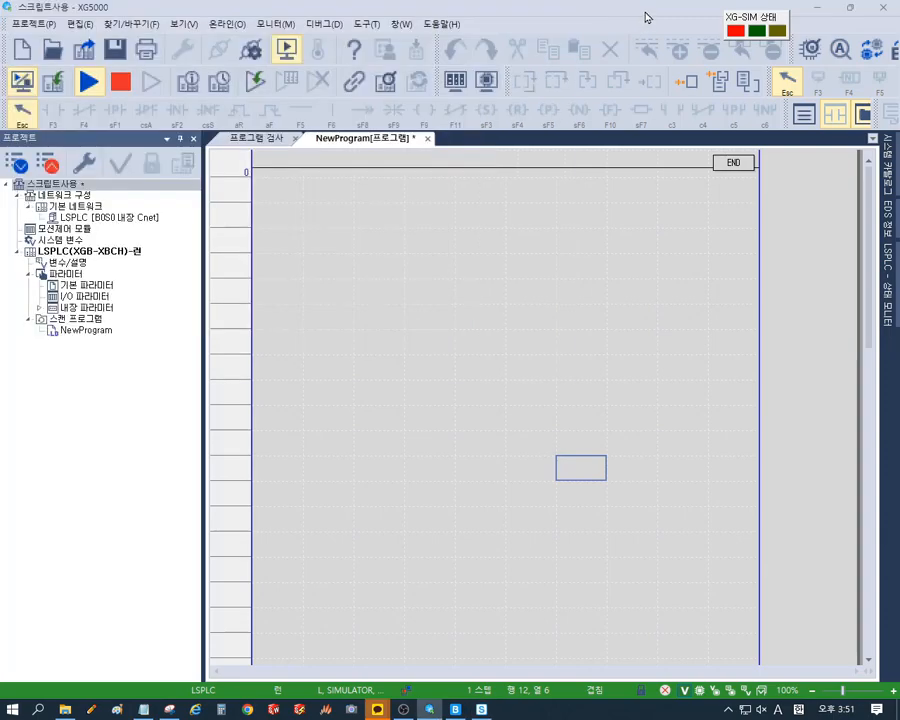
pyautogui.click(280, 25)
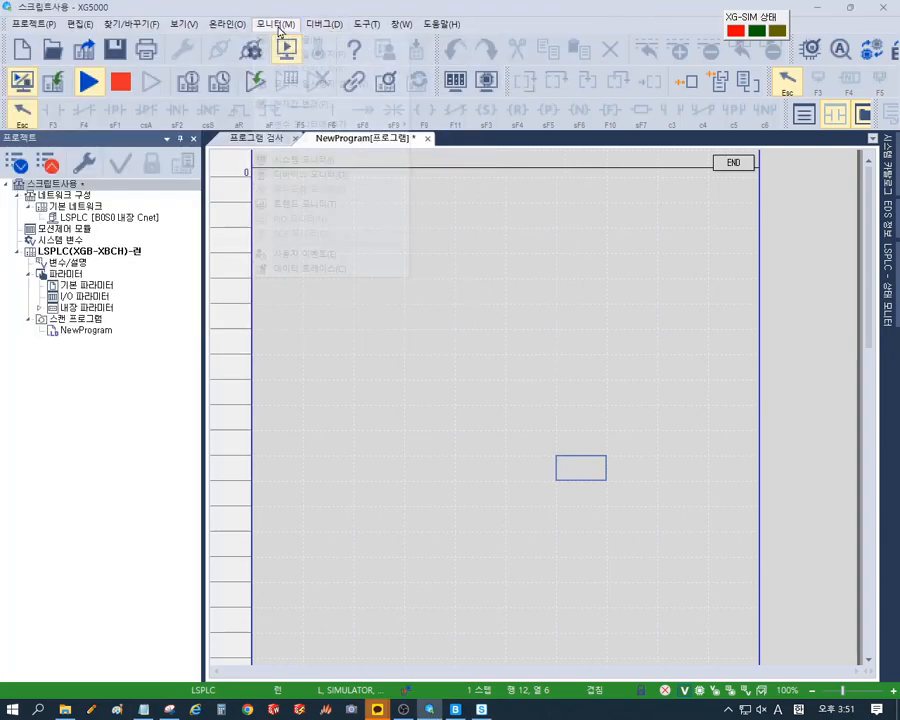
pyautogui.click(300, 174)
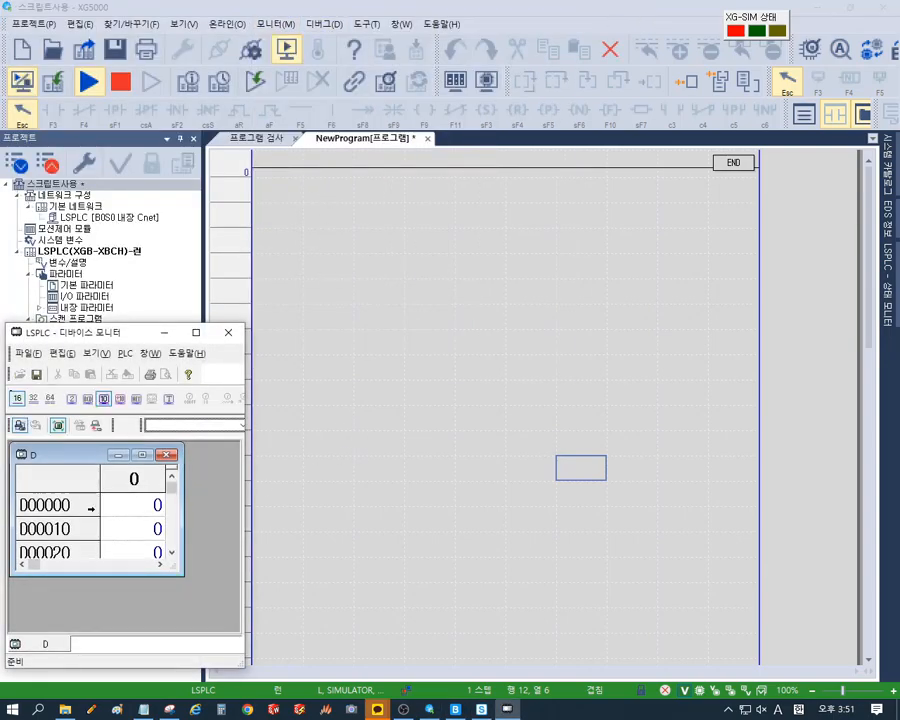
pyautogui.scroll(-8, 116, 516)
pyautogui.scroll(6, 116, 523)
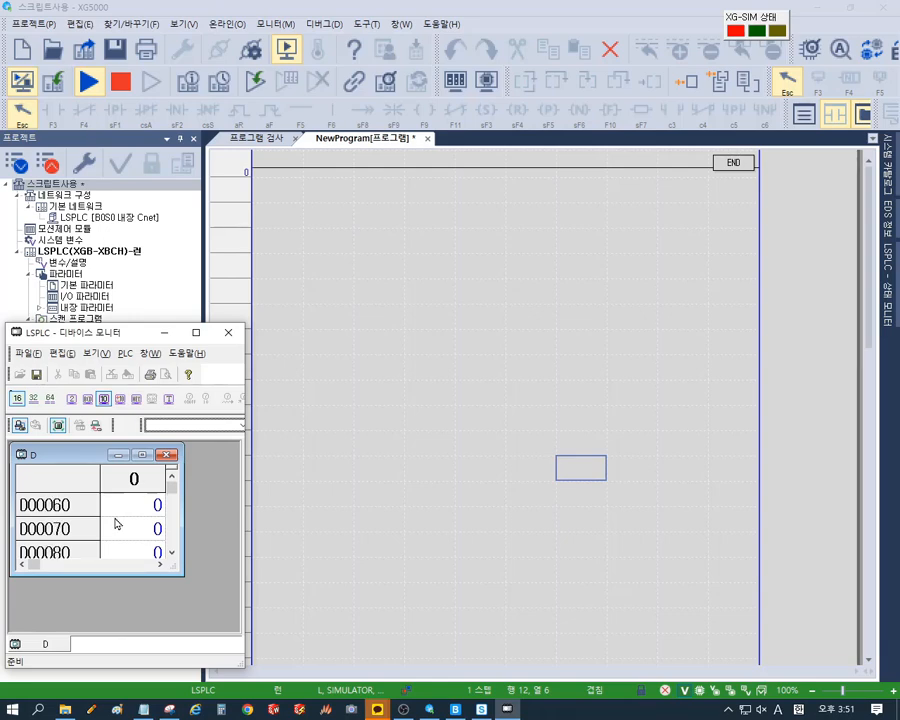
pyautogui.click(129, 513)
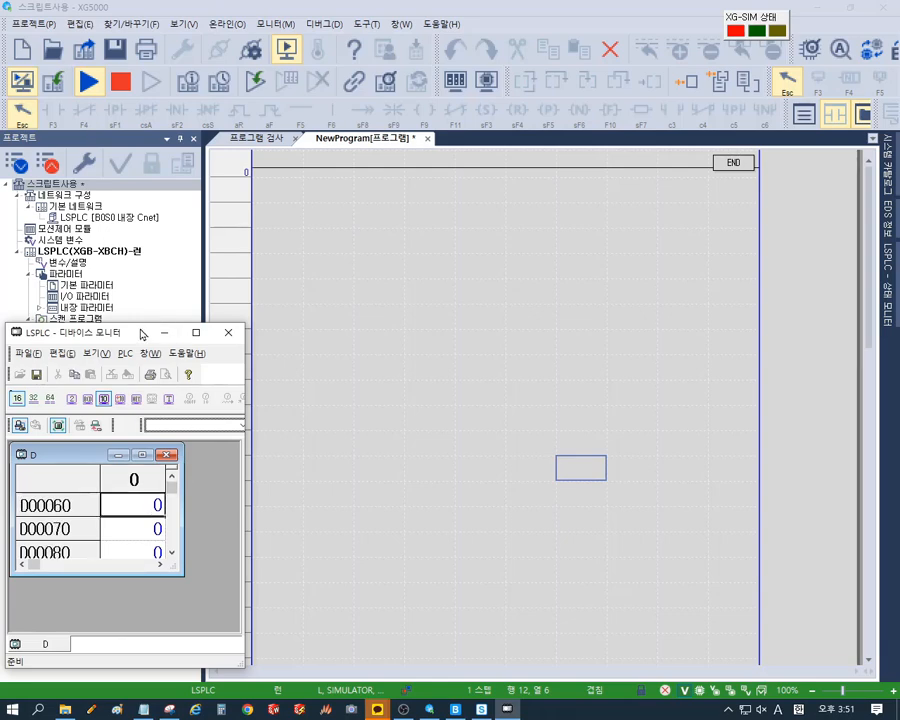
# - Place the device monitor clear of the XP_Simulator screen and set D00060 to 1
pyautogui.click(822, 7)
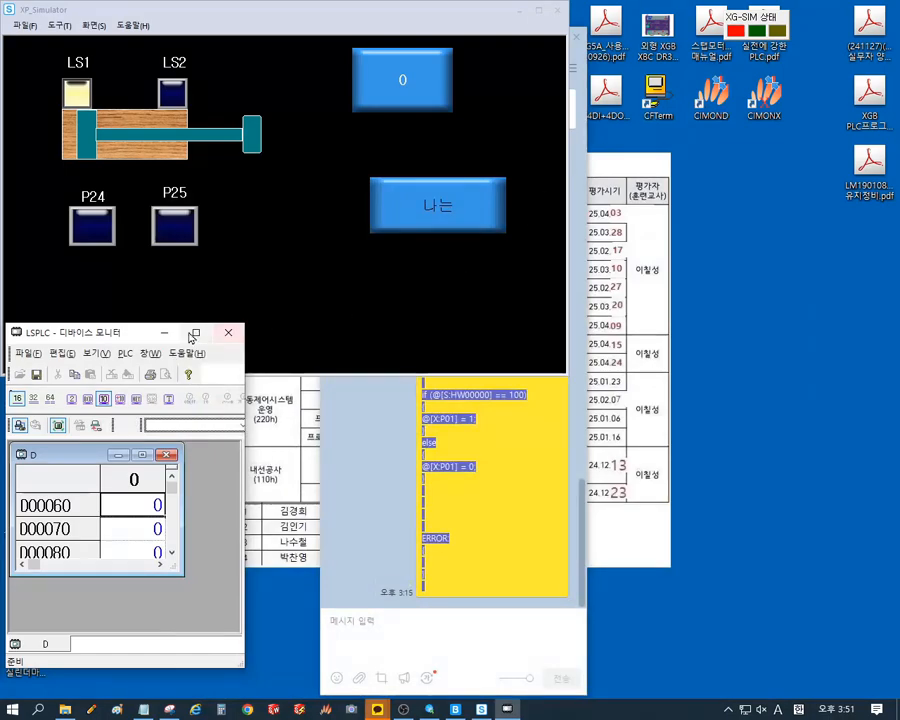
pyautogui.moveTo(97, 338); pyautogui.dragTo(706, 356)
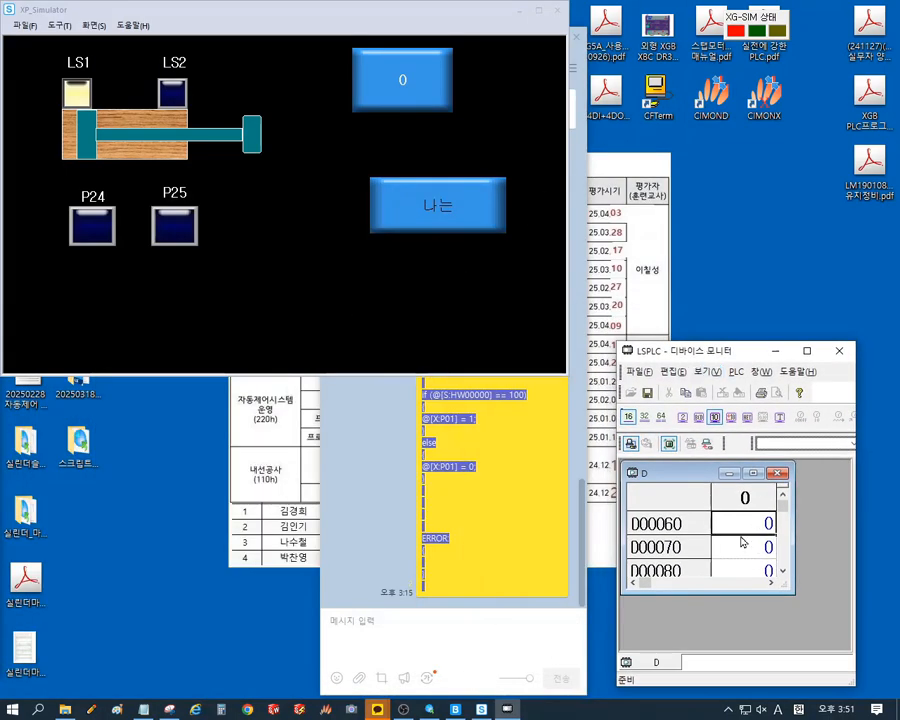
pyautogui.doubleClick(753, 532)
pyautogui.write('1')
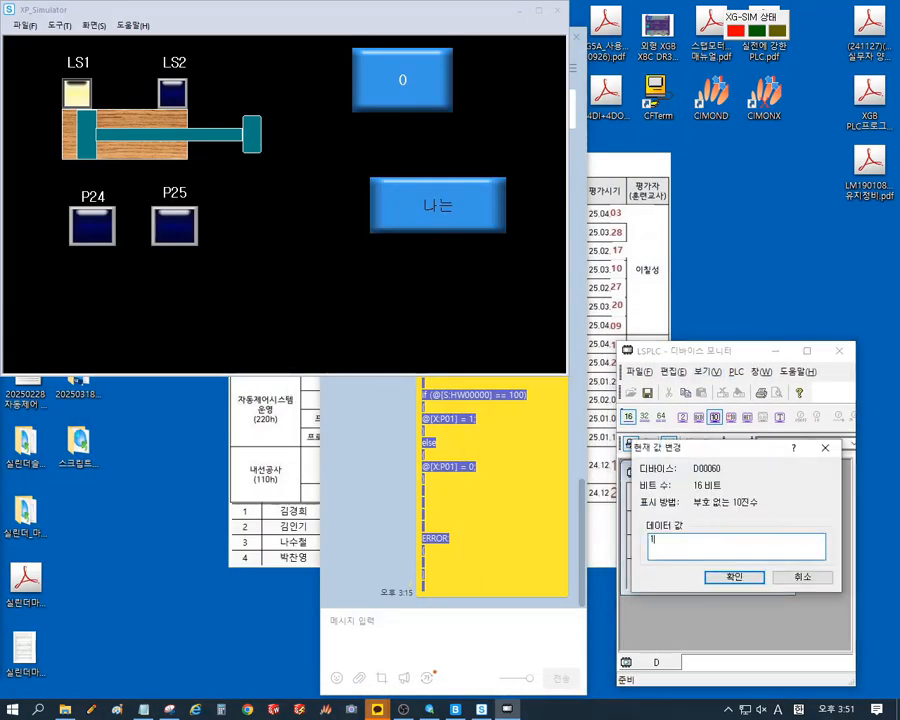
pyautogui.press('Return')
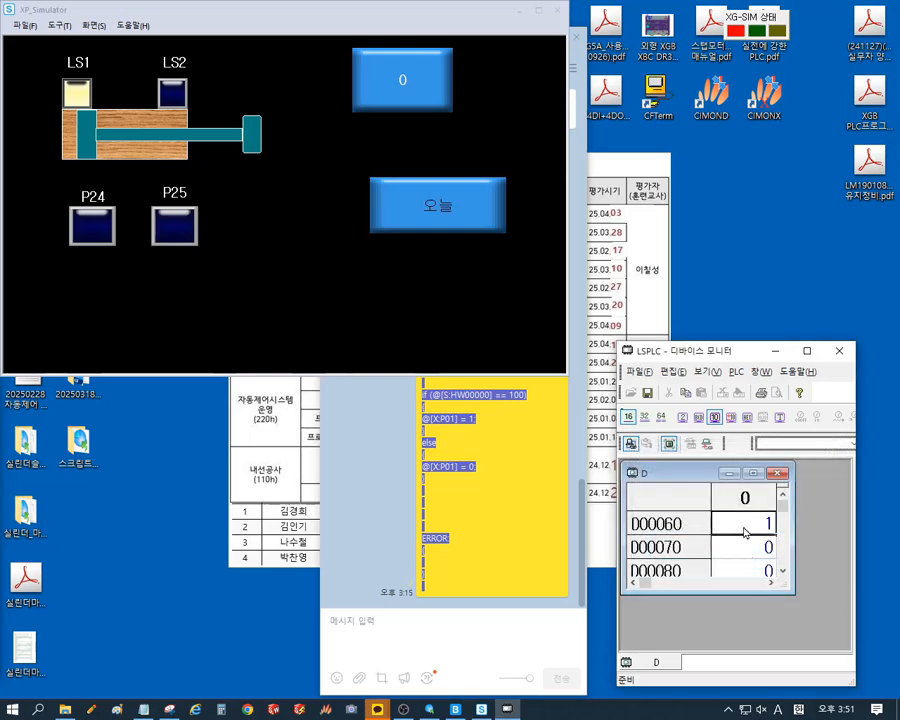
# - Set D00060 to 2 and then to 3 to test the remaining word message texts
pyautogui.doubleClick(745, 533)
pyautogui.write('2')
pyautogui.press('Return')
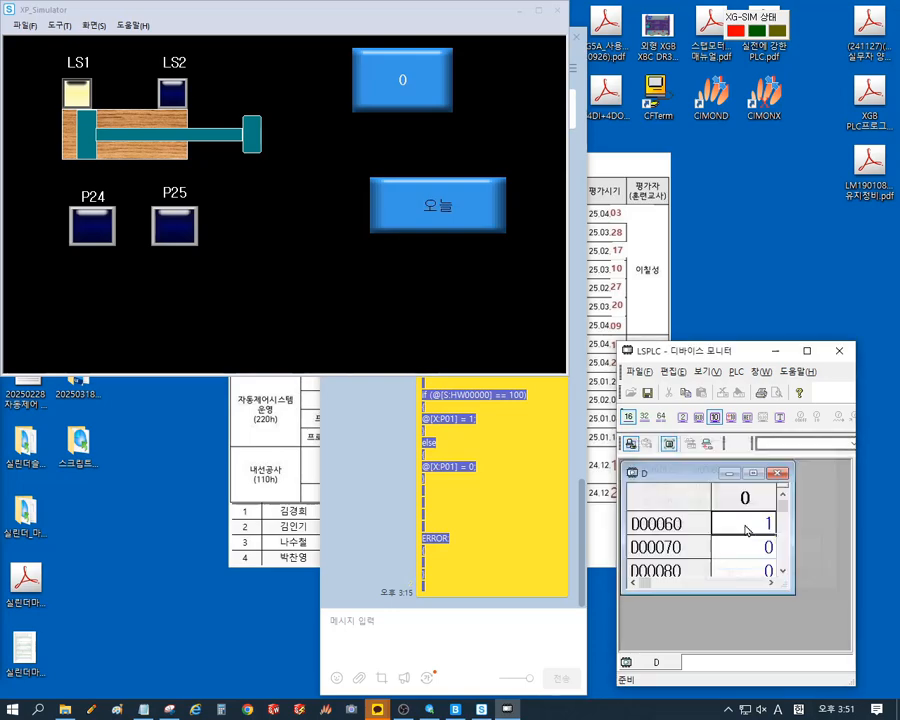
pyautogui.doubleClick(744, 525)
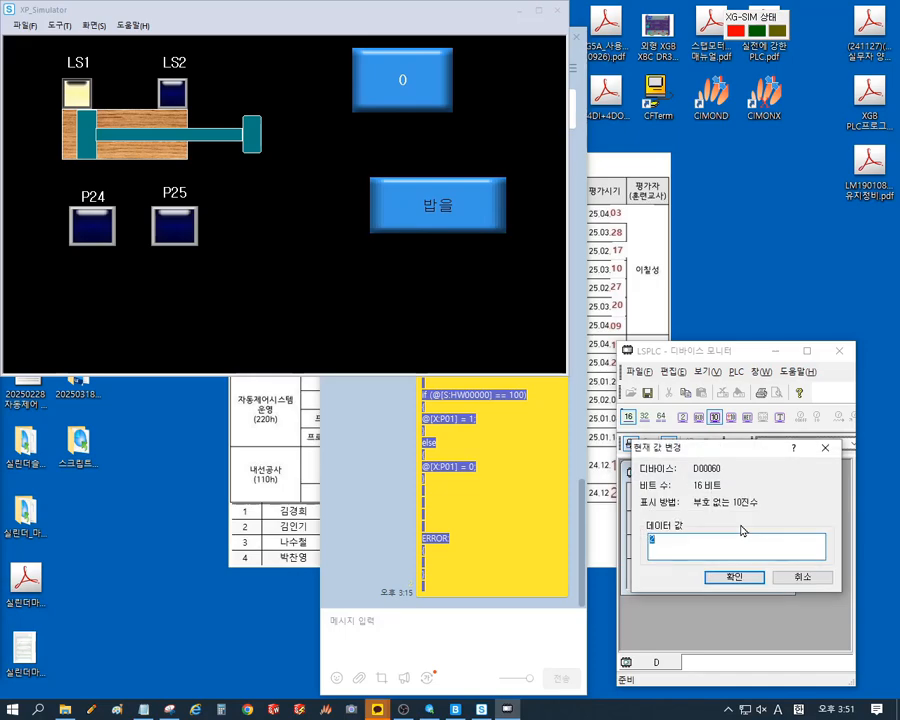
pyautogui.click(738, 578)
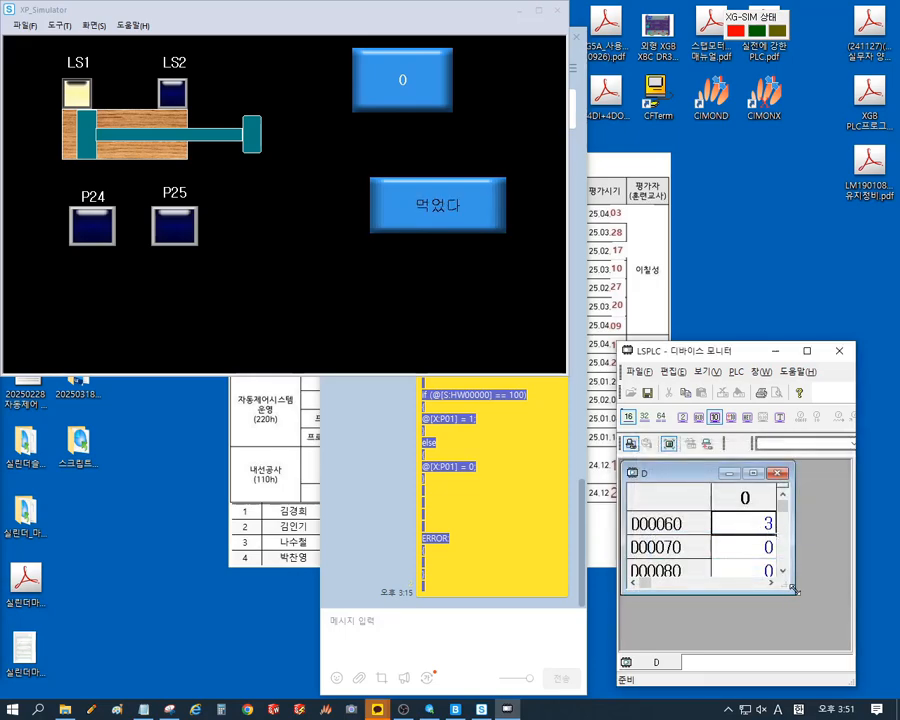
# - Enlarge the device monitor, then return to XG5000 and start run-mode editing at the first rung of NewProgram
pyautogui.moveTo(795, 590); pyautogui.dragTo(840, 645)
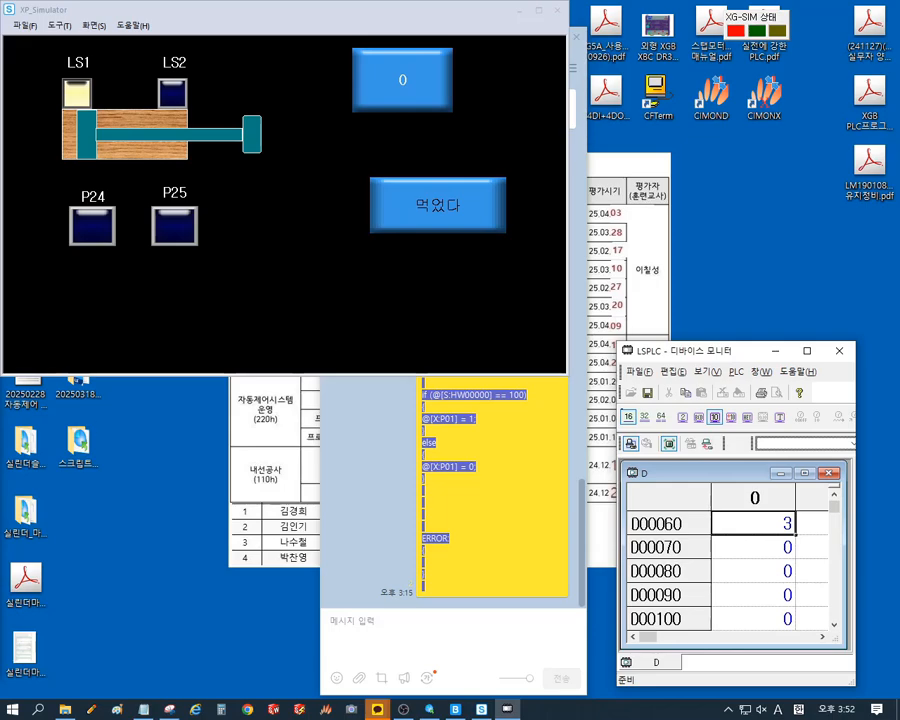
pyautogui.click(806, 350)
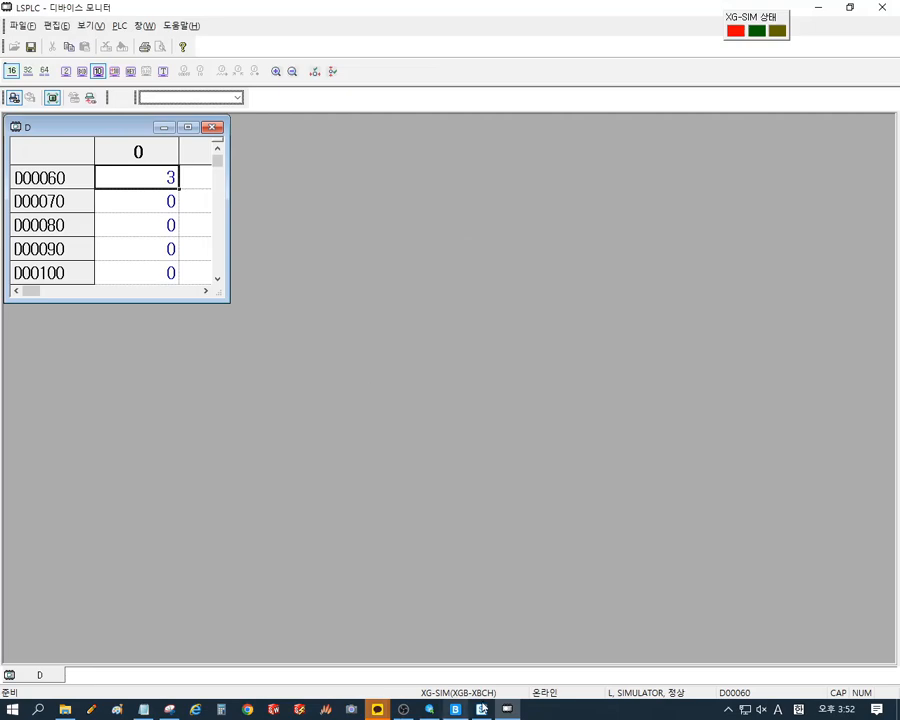
pyautogui.click(430, 709)
pyautogui.click(498, 292)
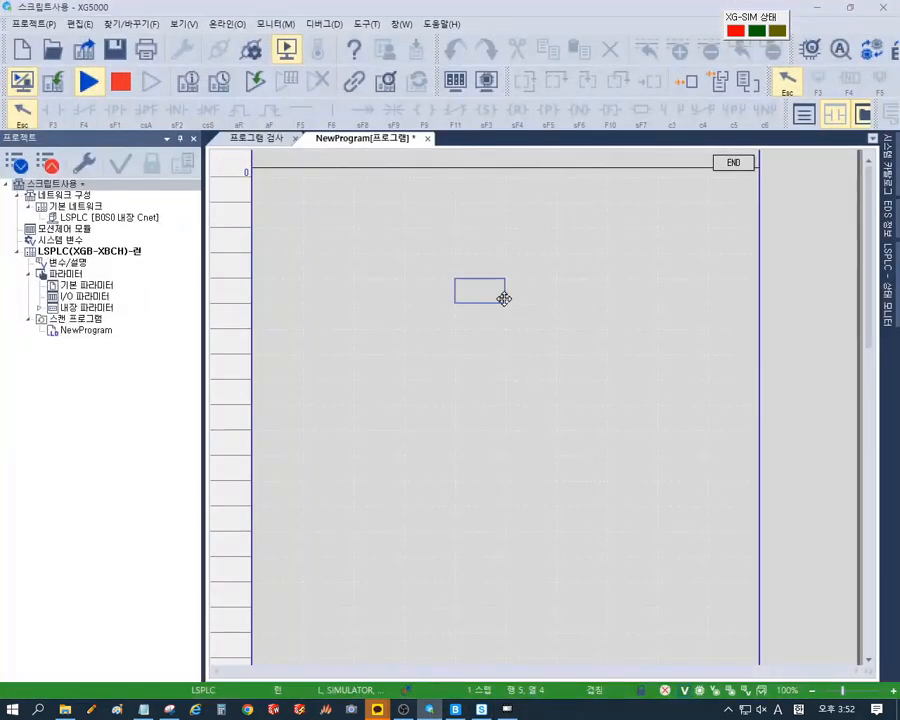
pyautogui.hotkey('ctrl', 'Home')
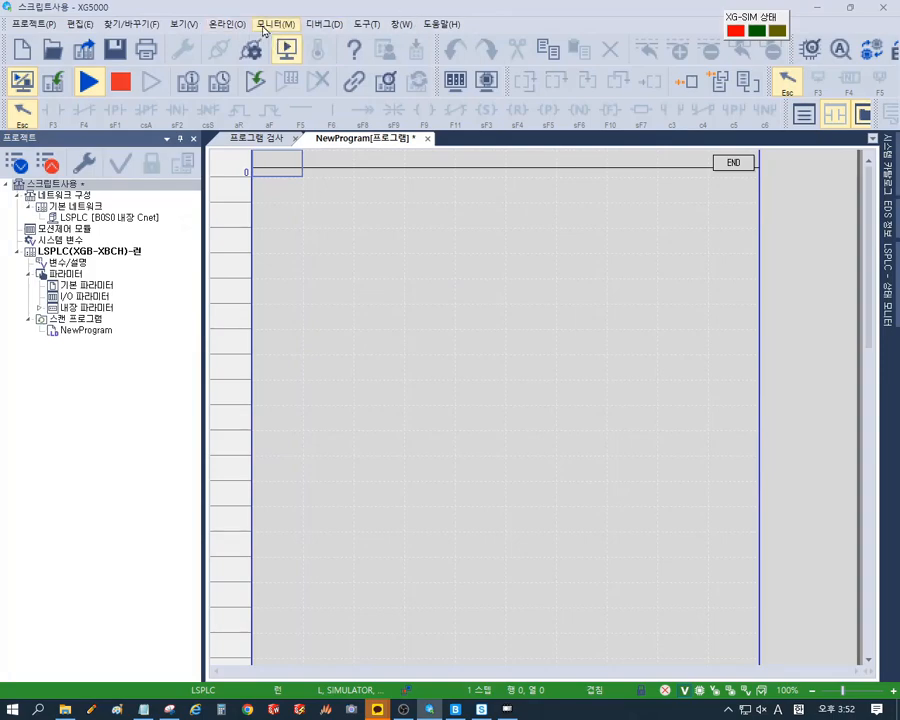
pyautogui.click(224, 24)
pyautogui.click(274, 368)
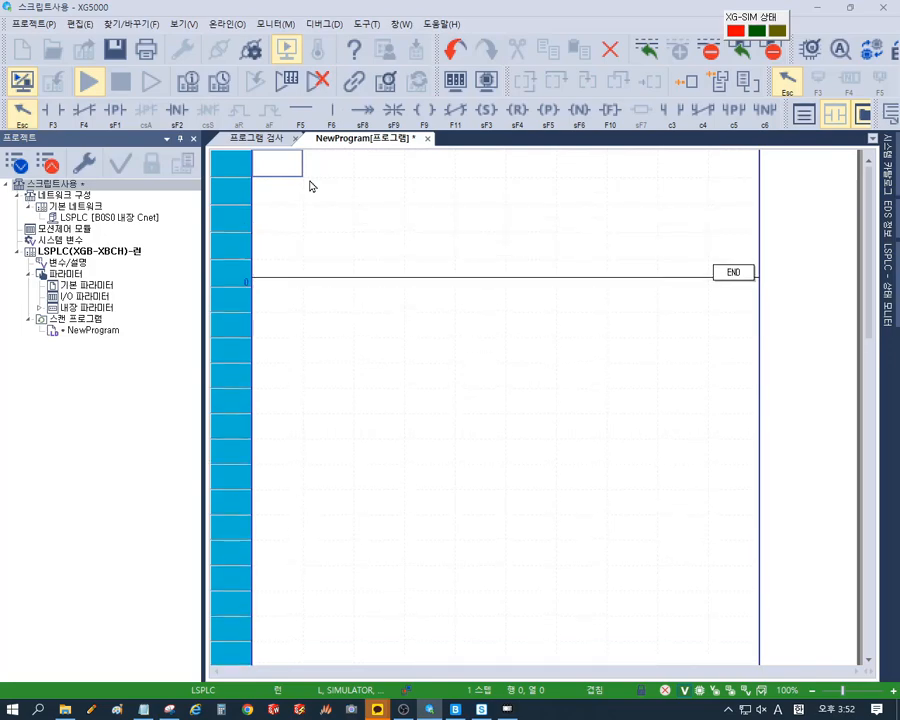
# - Add normally open contacts F99 (_ON) and F93 (_T1S) in series on the first rung
pyautogui.press('F3')
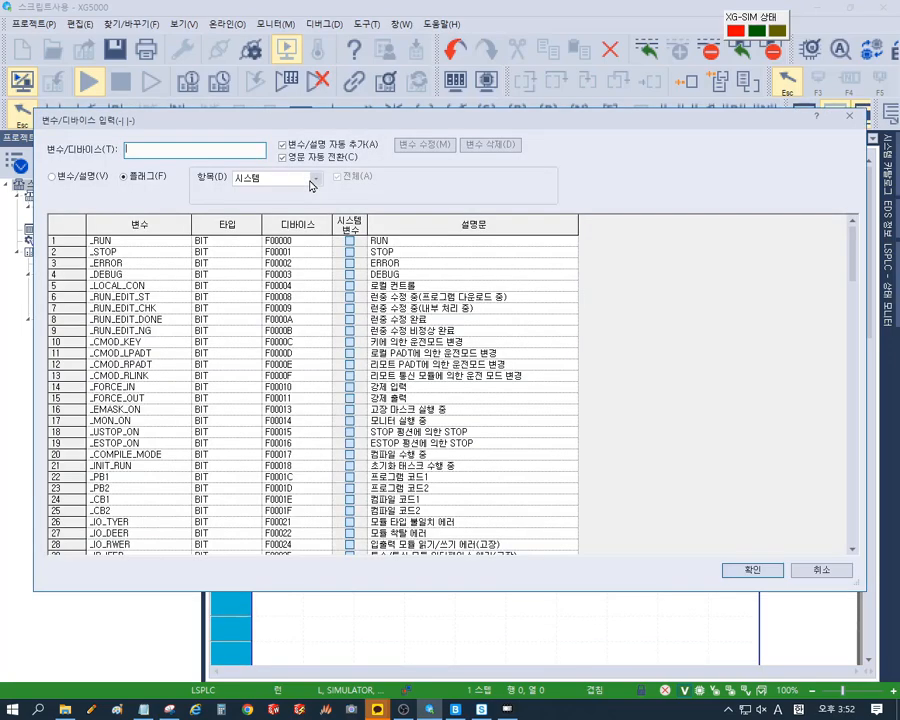
pyautogui.write('F99')
pyautogui.press('Return')
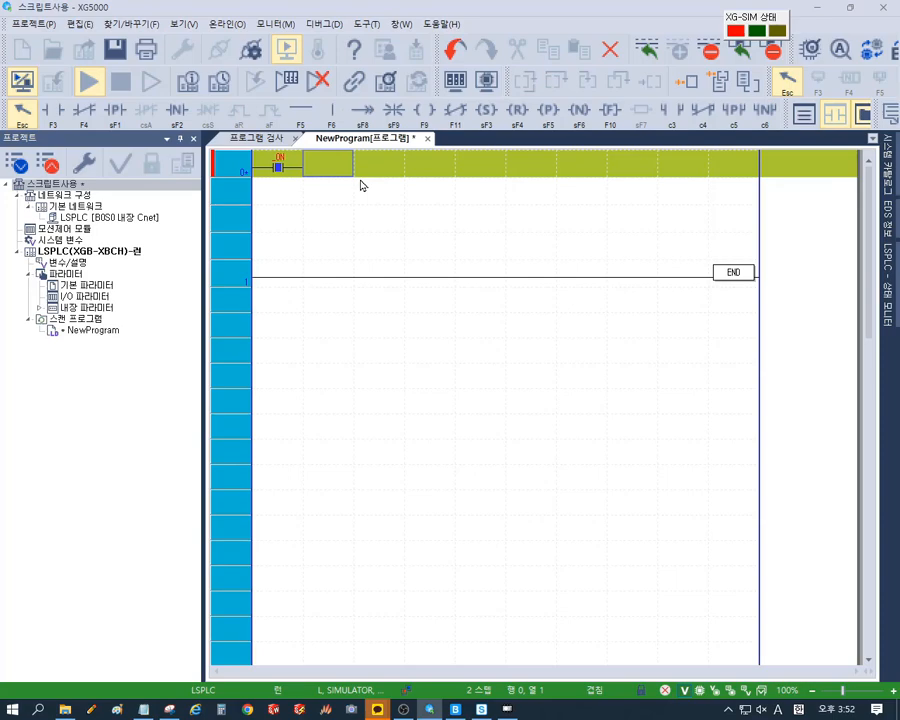
pyautogui.press('F3')
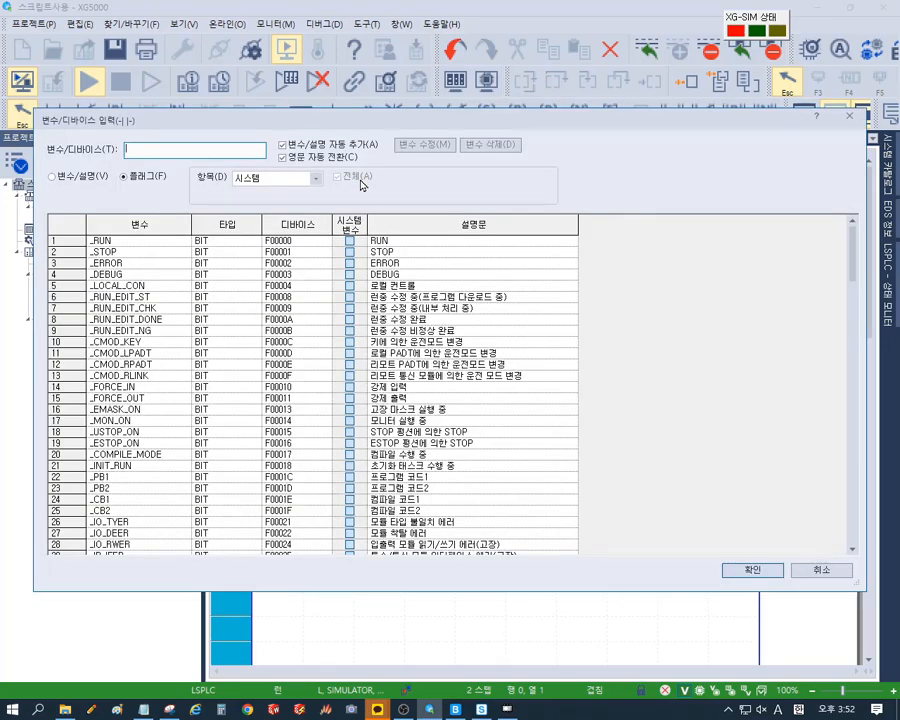
pyautogui.write('P')
pyautogui.write('F')
pyautogui.write('93')
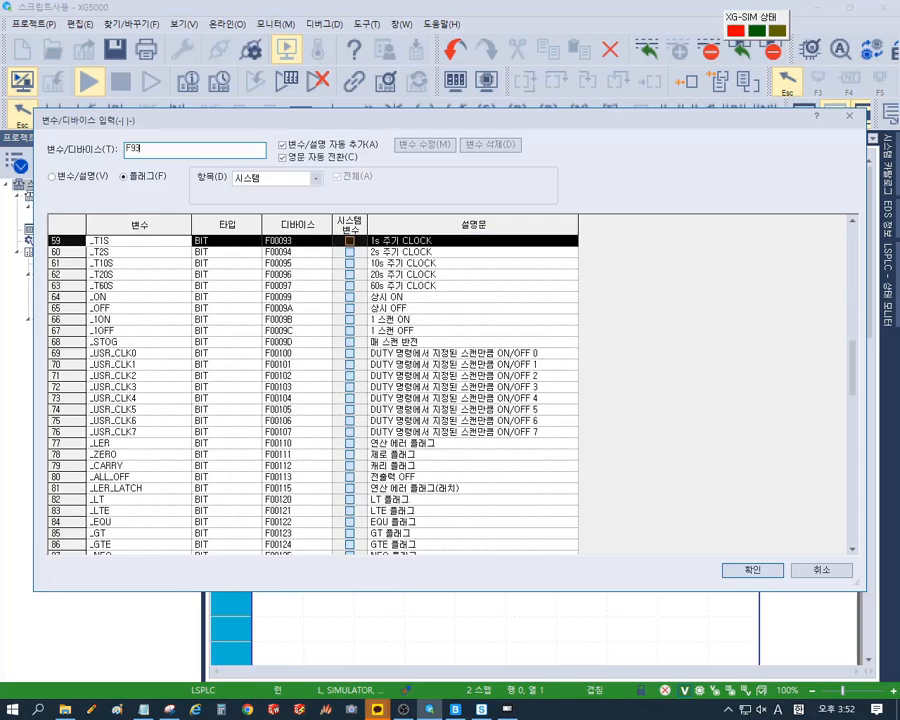
pyautogui.press('Return')
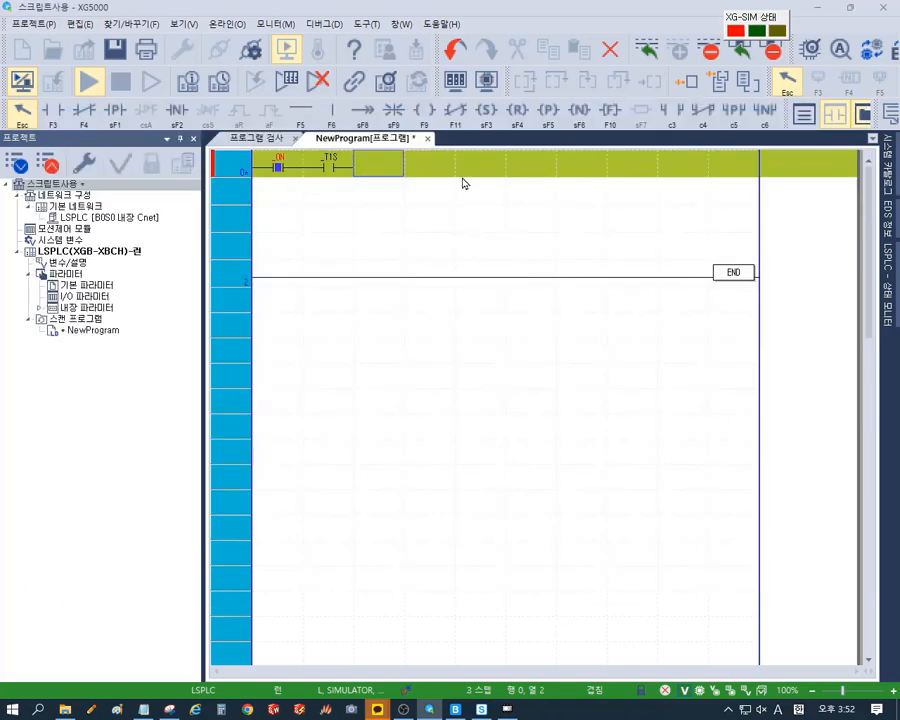
# - Complete the first rung with the ring counter instruction CTR C0 3
pyautogui.press('F10')
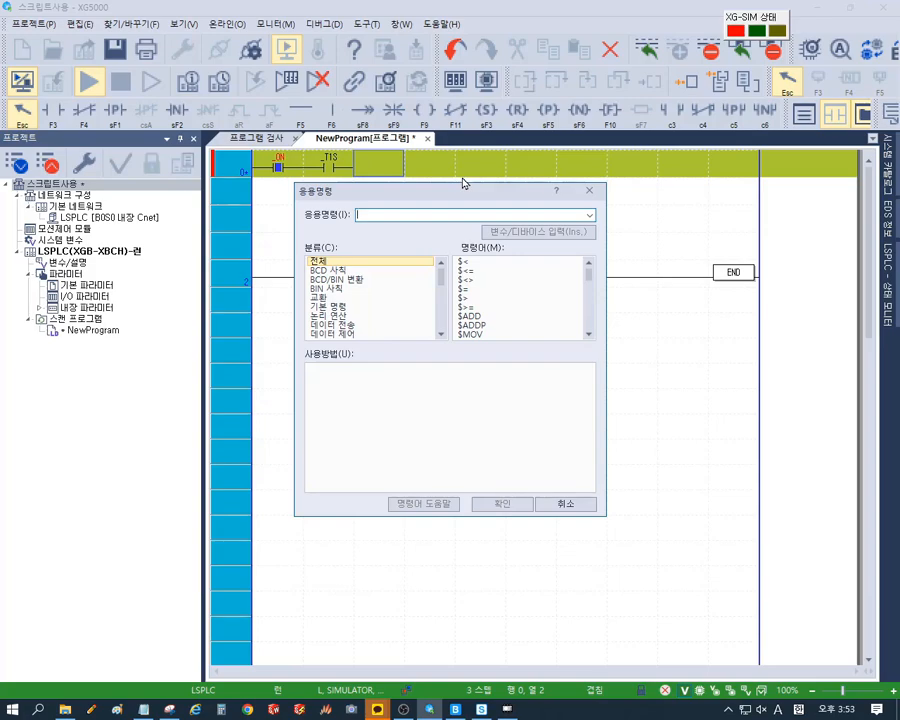
pyautogui.write('CTR ')
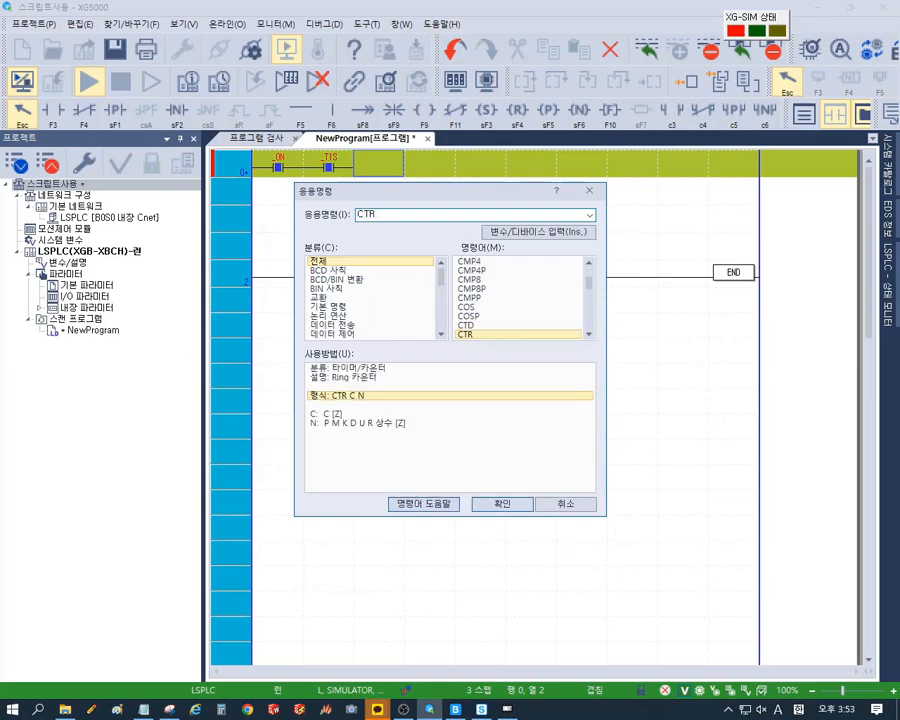
pyautogui.write('C0')
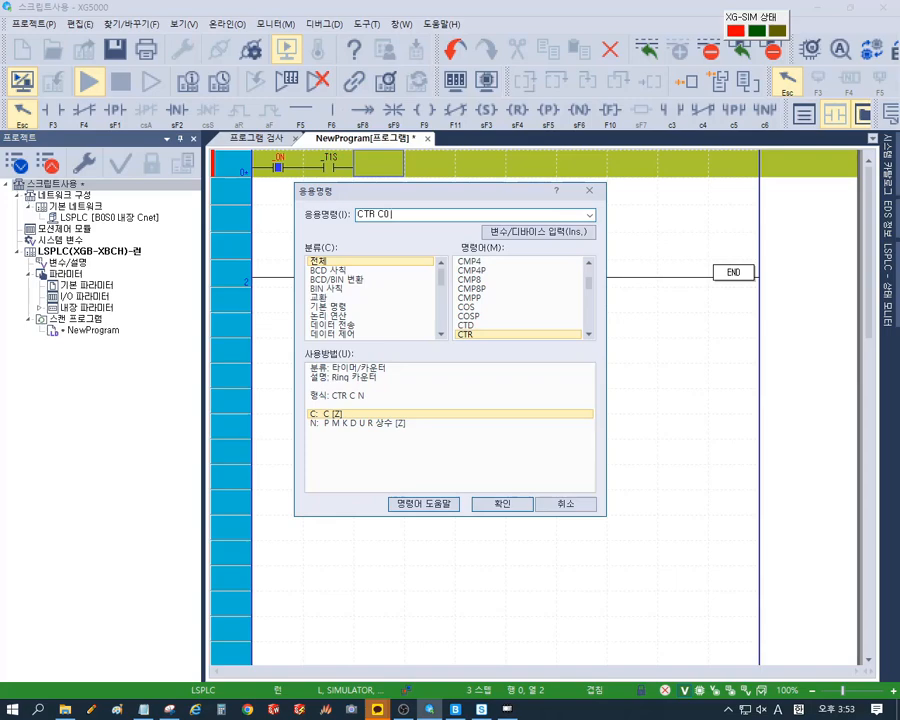
pyautogui.write('3')
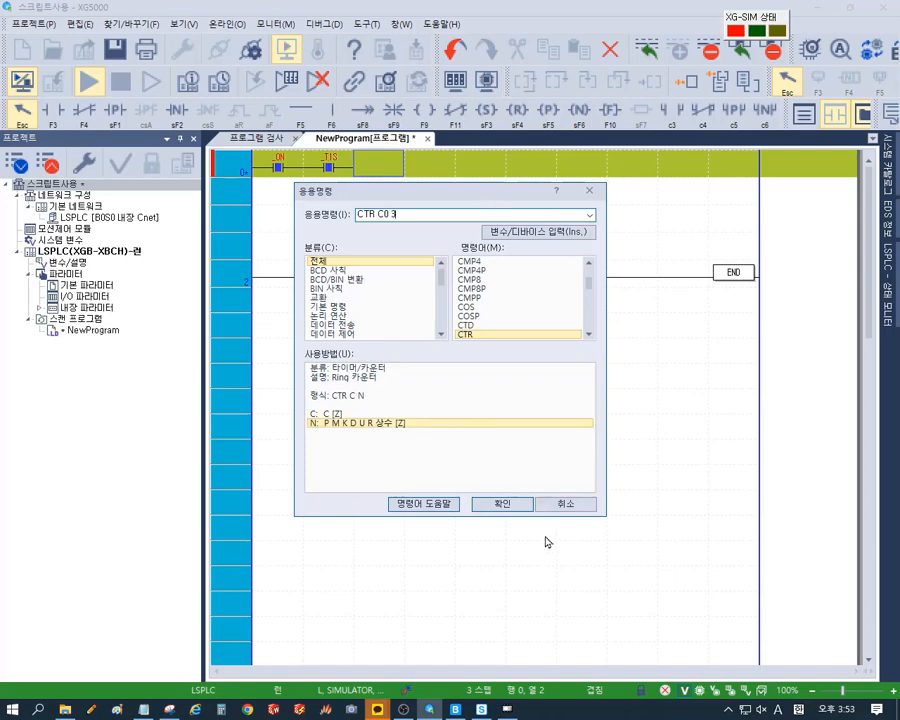
pyautogui.click(514, 506)
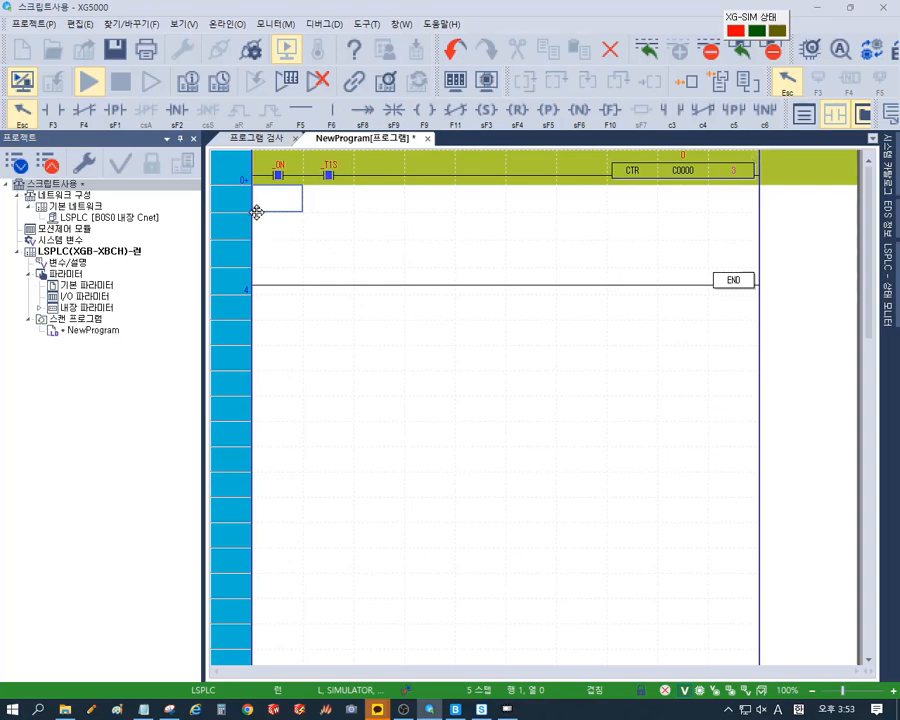
# - Branch the rung after the _ON contact and add the instruction MOV C0000 D00060
pyautogui.click(316, 179)
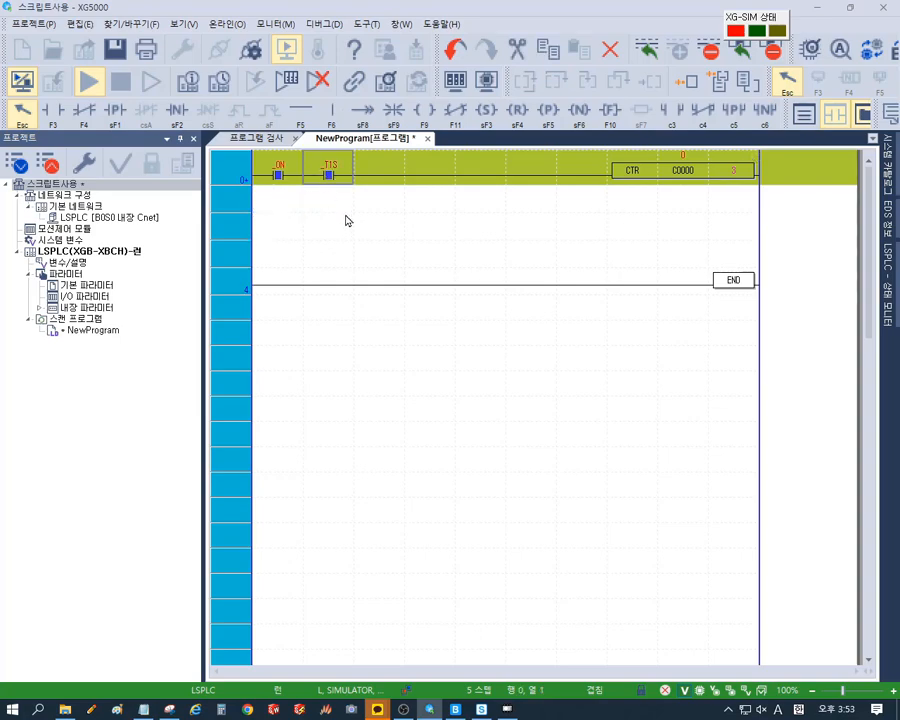
pyautogui.click(345, 210)
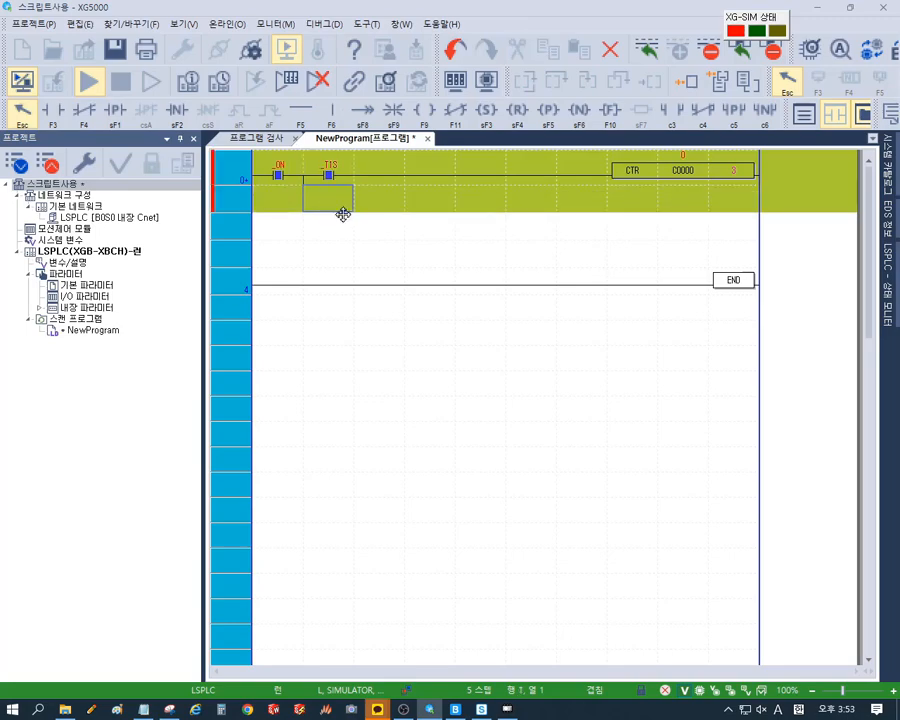
pyautogui.press('F10')
pyautogui.write('M')
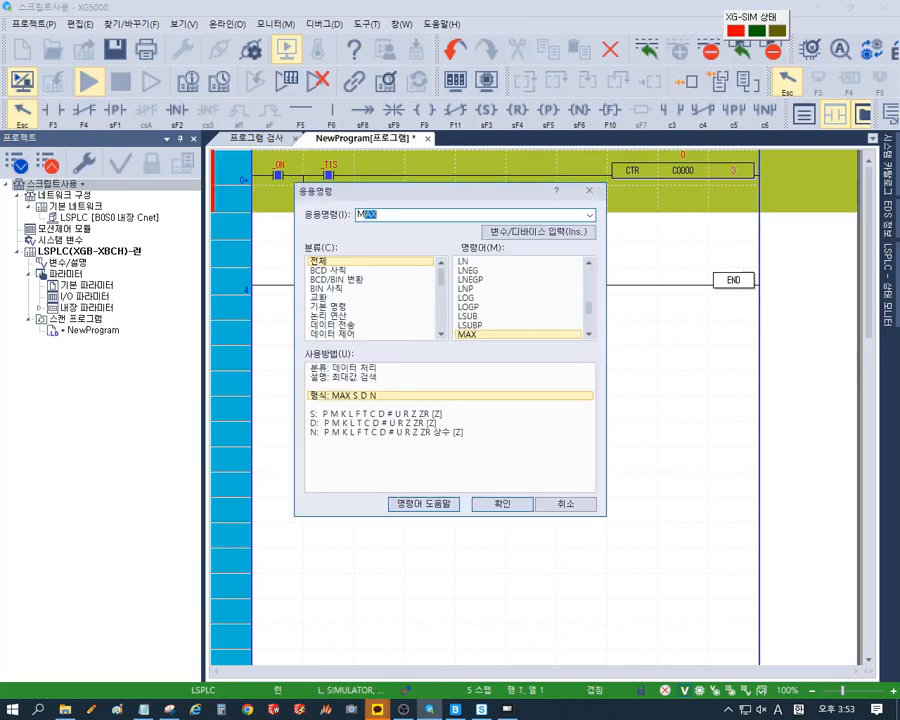
pyautogui.write('OV C0')
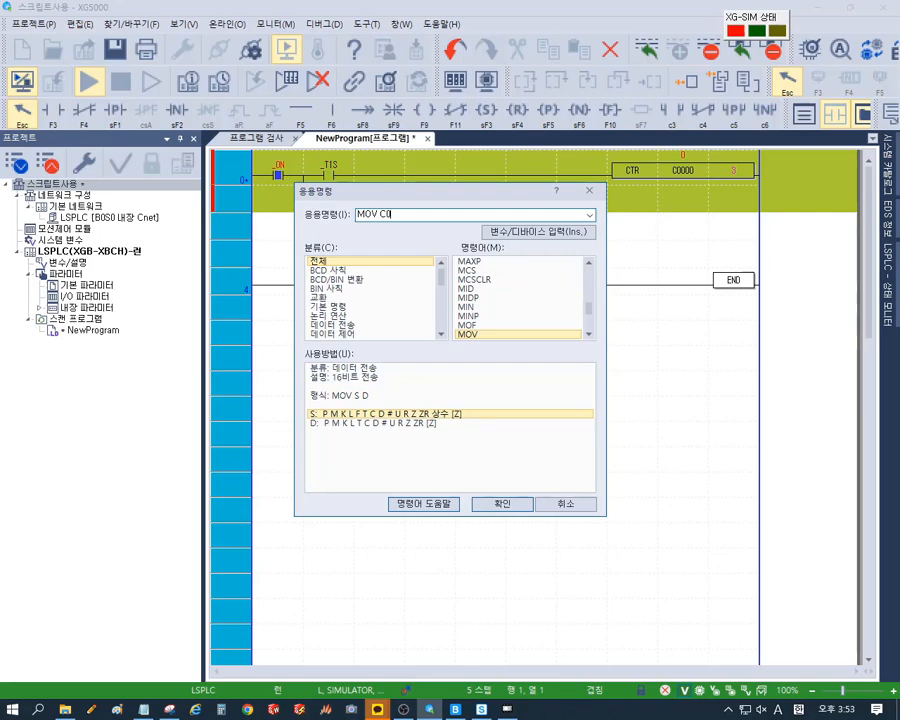
pyautogui.write('000 D000')
pyautogui.write('60')
pyautogui.press('Return')
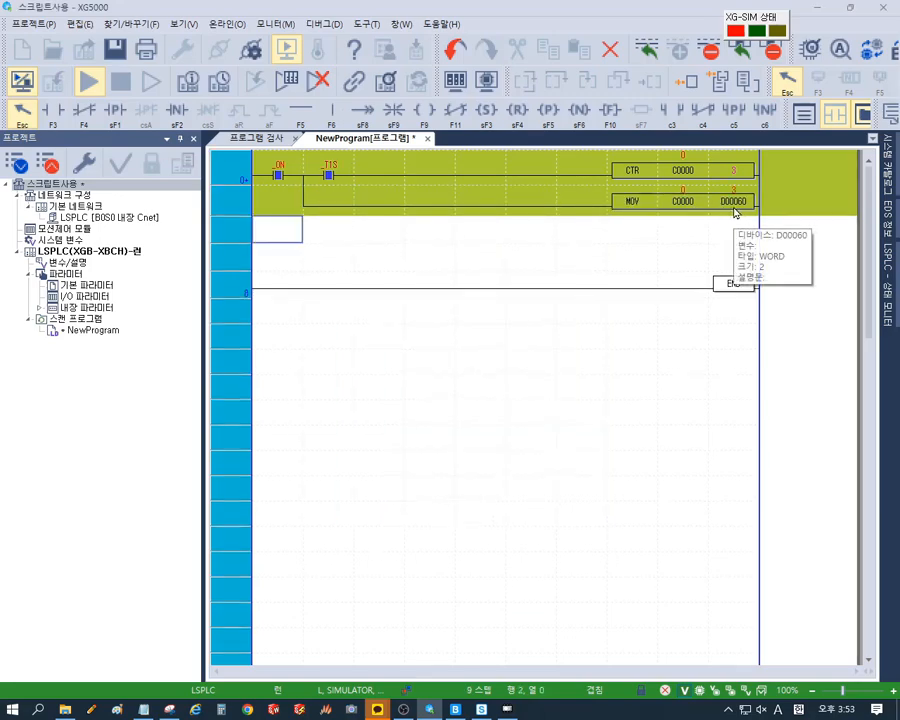
# - Write the run-mode program changes to the simulated PLC and bring XP_Simulator forward to watch the word message
pyautogui.click(228, 24)
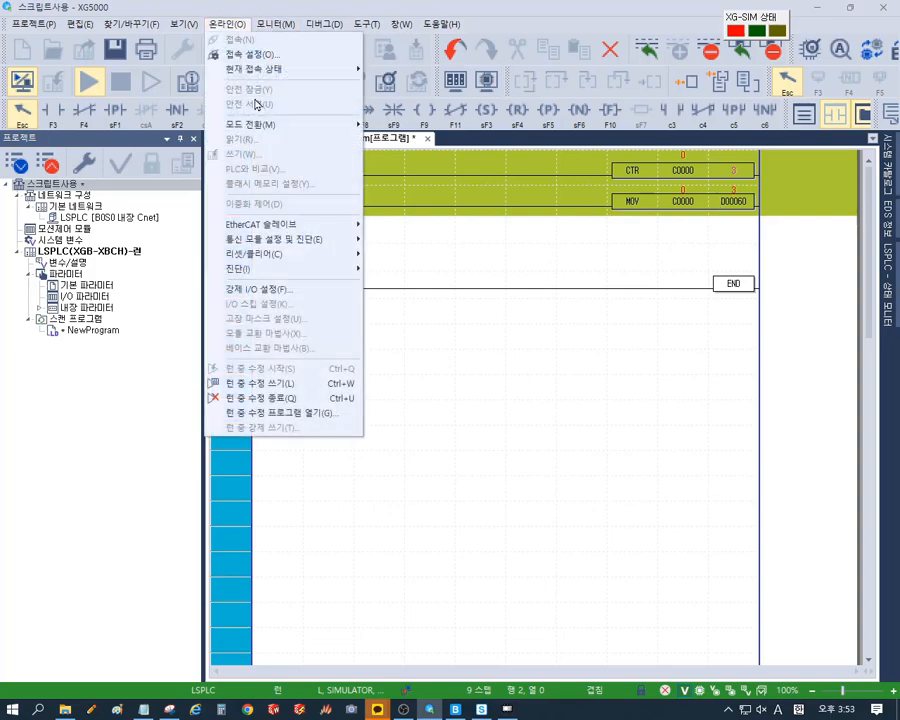
pyautogui.click(288, 395)
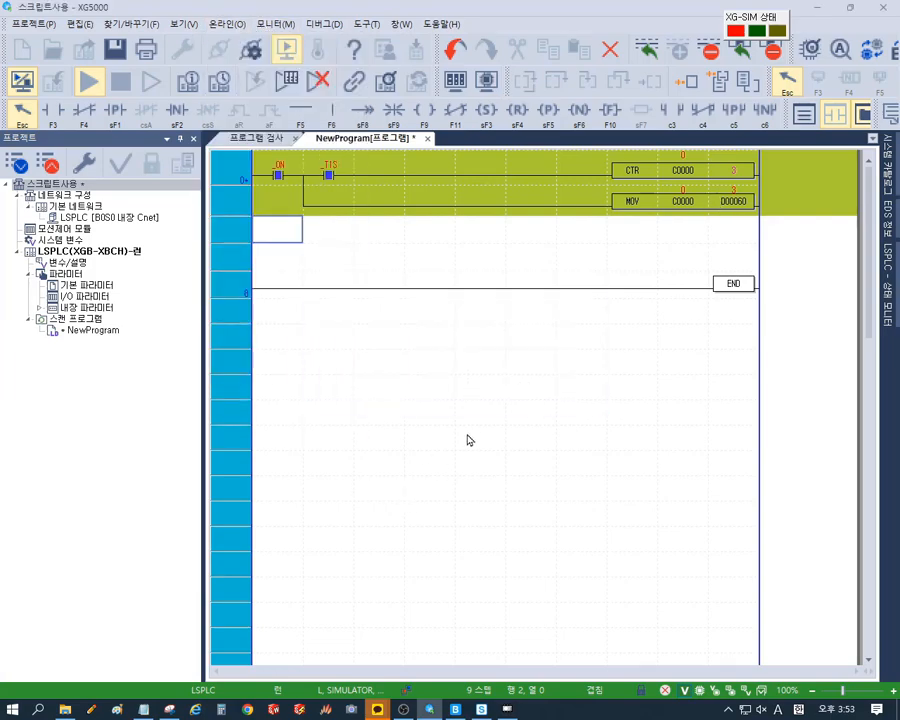
pyautogui.click(518, 388)
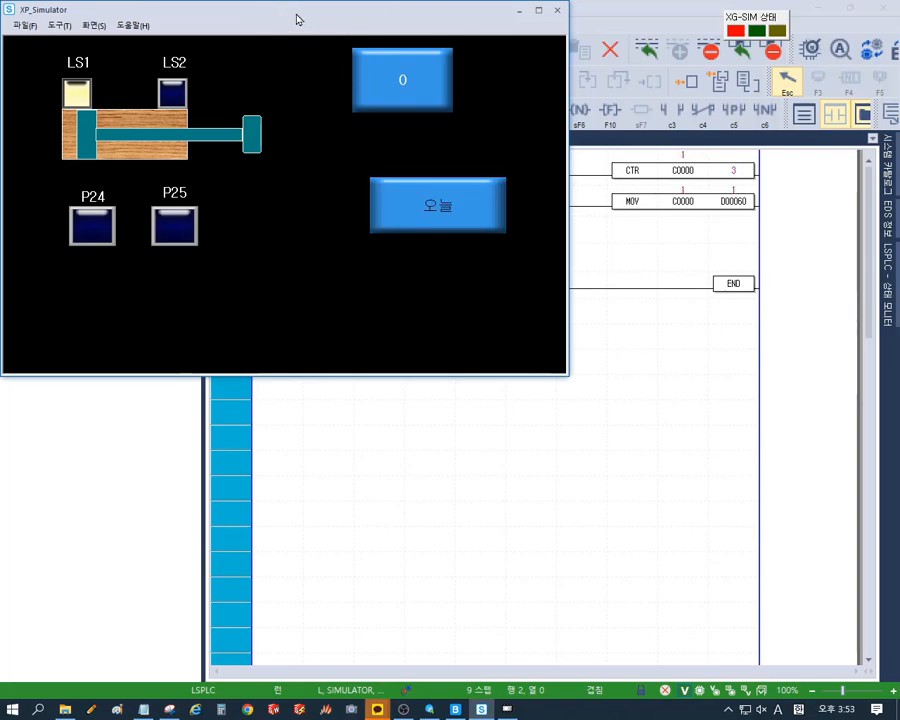
pyautogui.moveTo(297, 18)
pyautogui.mouseDown()
pyautogui.moveTo(372, 195)
pyautogui.moveTo(321, 36)
pyautogui.moveTo(311, 32)
pyautogui.mouseUp()
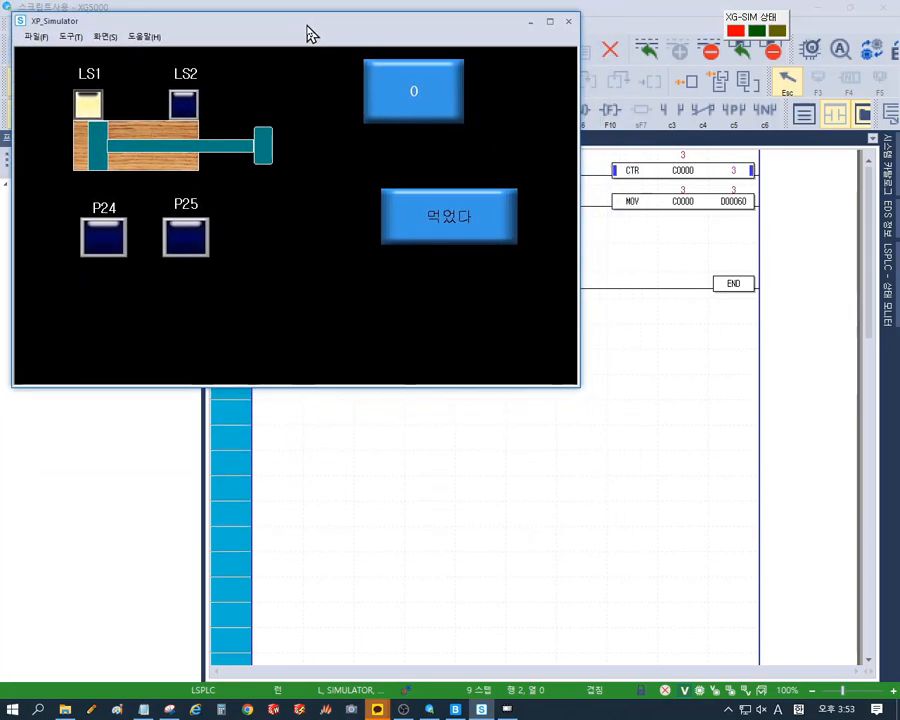